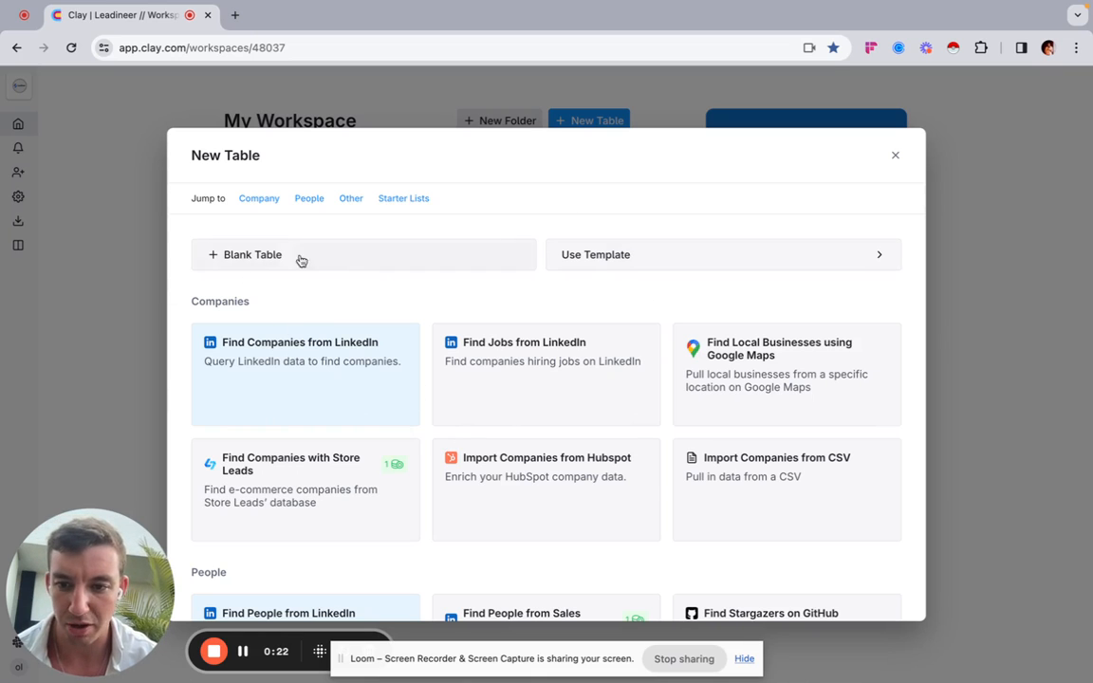
Start a Find Companies from LinkedIn search and set the company industry to Retail Apparel and Fashion.
{"action": "left_click", "coordinate": [322, 399]}
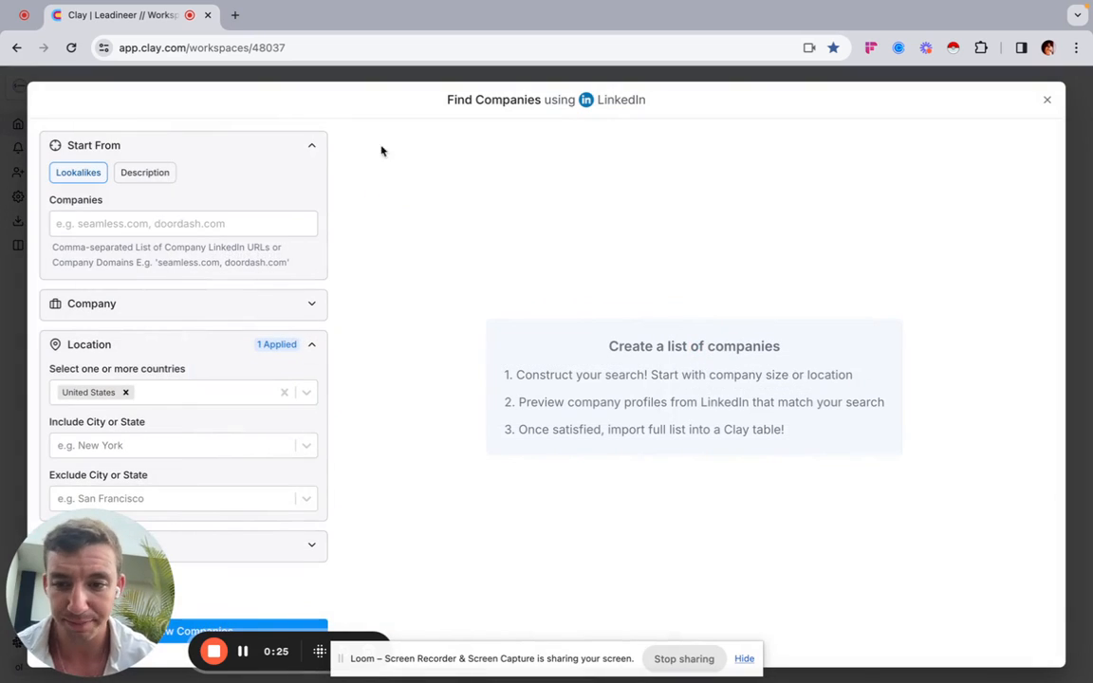
{"action": "left_click", "coordinate": [208, 312]}
{"action": "left_click", "coordinate": [161, 312]}
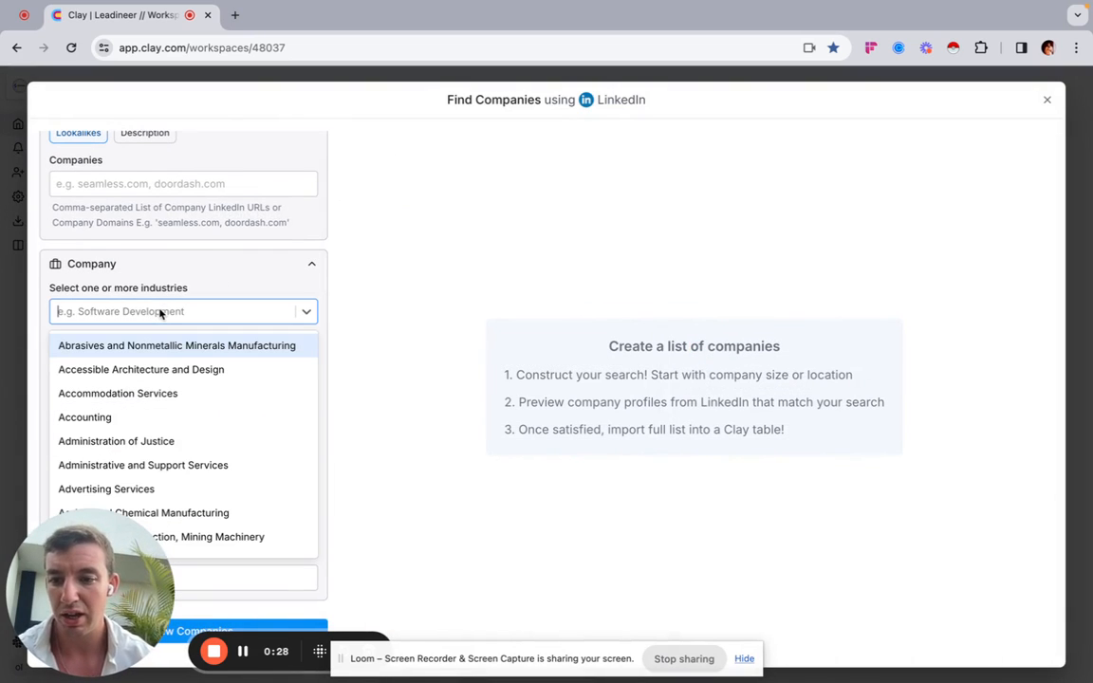
{"action": "type", "text": "retail"}
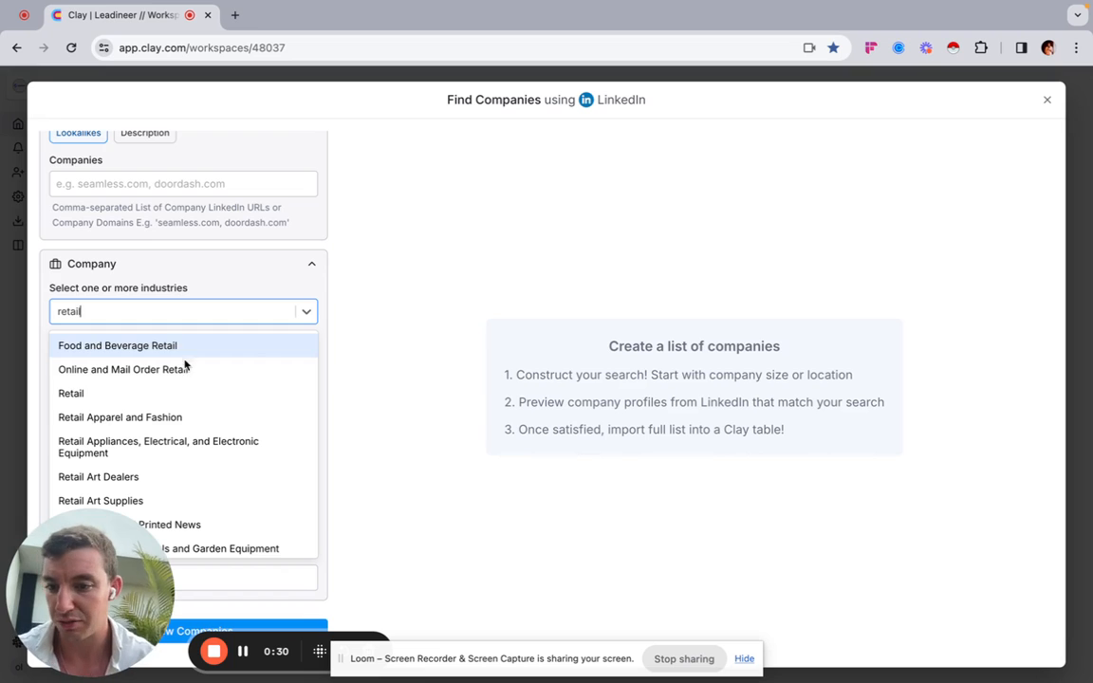
{"action": "scroll", "coordinate": [204, 395], "scroll_direction": "down", "scroll_amount": 1}
{"action": "left_click", "coordinate": [226, 398]}
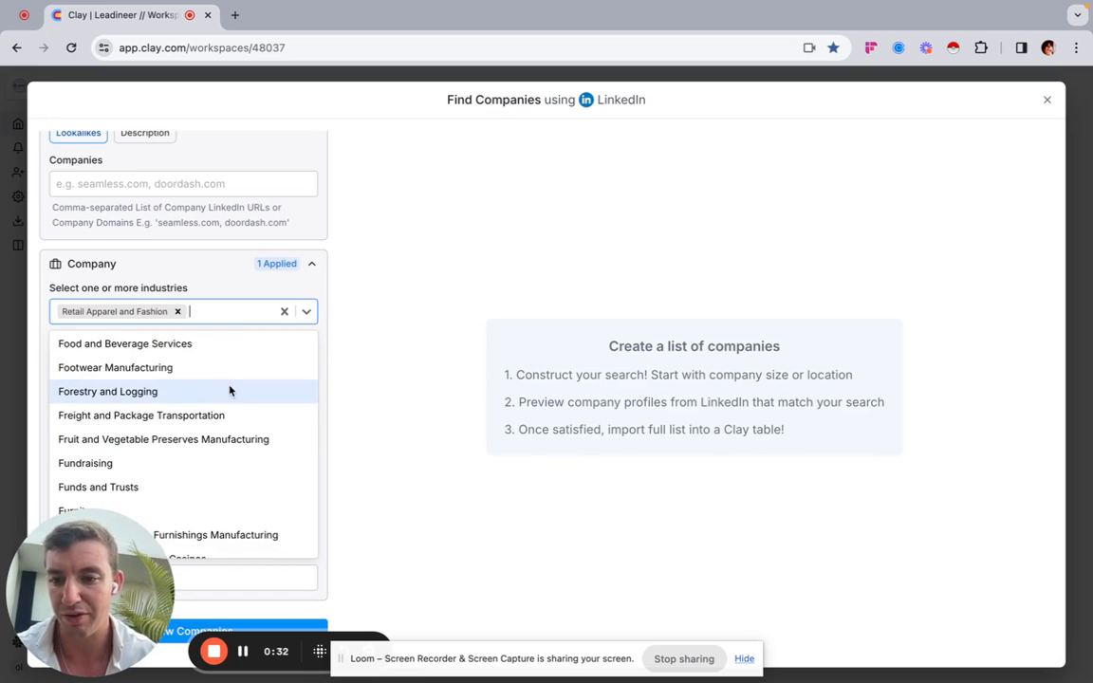
Limit the company sizes to Self-Employed, 2-10 employees and 11-50 employees.
{"action": "left_click_drag", "start_coordinate": [113, 576], "coordinate": [775, 476]}
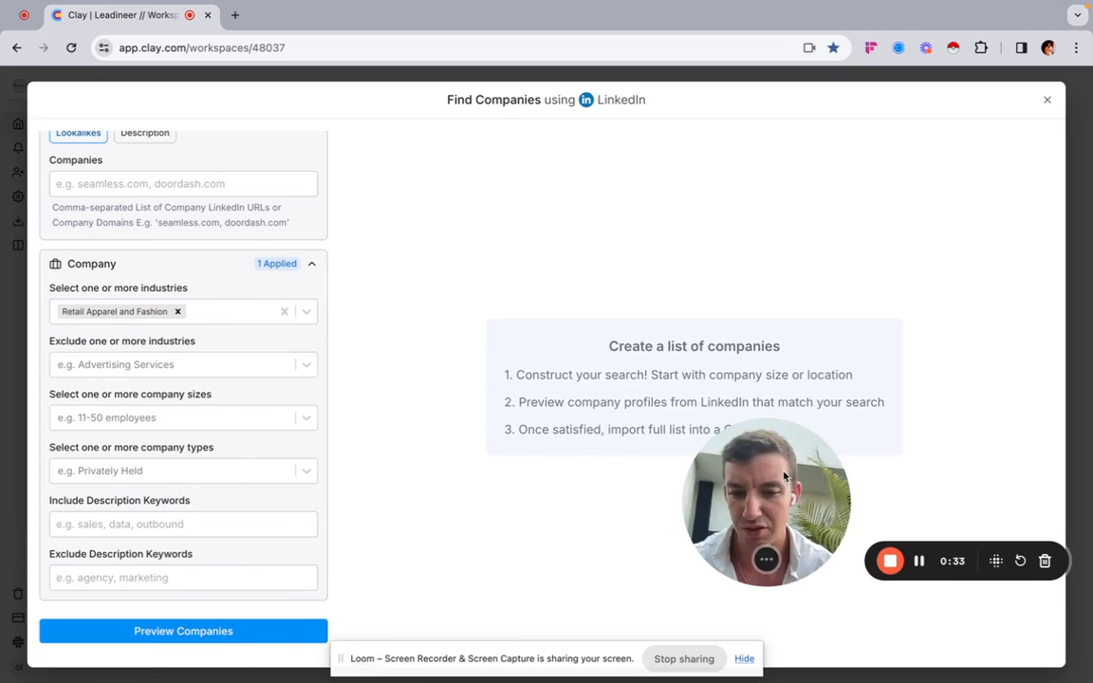
{"action": "scroll", "coordinate": [208, 405], "scroll_direction": "down", "scroll_amount": 3}
{"action": "left_click", "coordinate": [123, 326]}
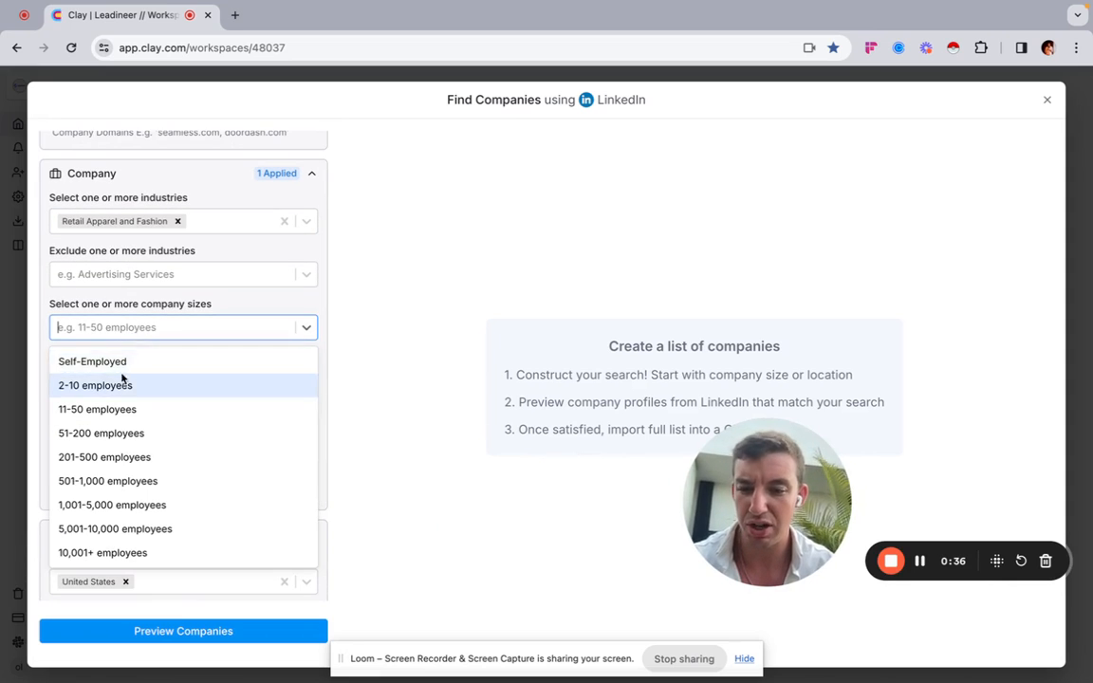
{"action": "left_click", "coordinate": [133, 362]}
{"action": "left_click", "coordinate": [154, 365]}
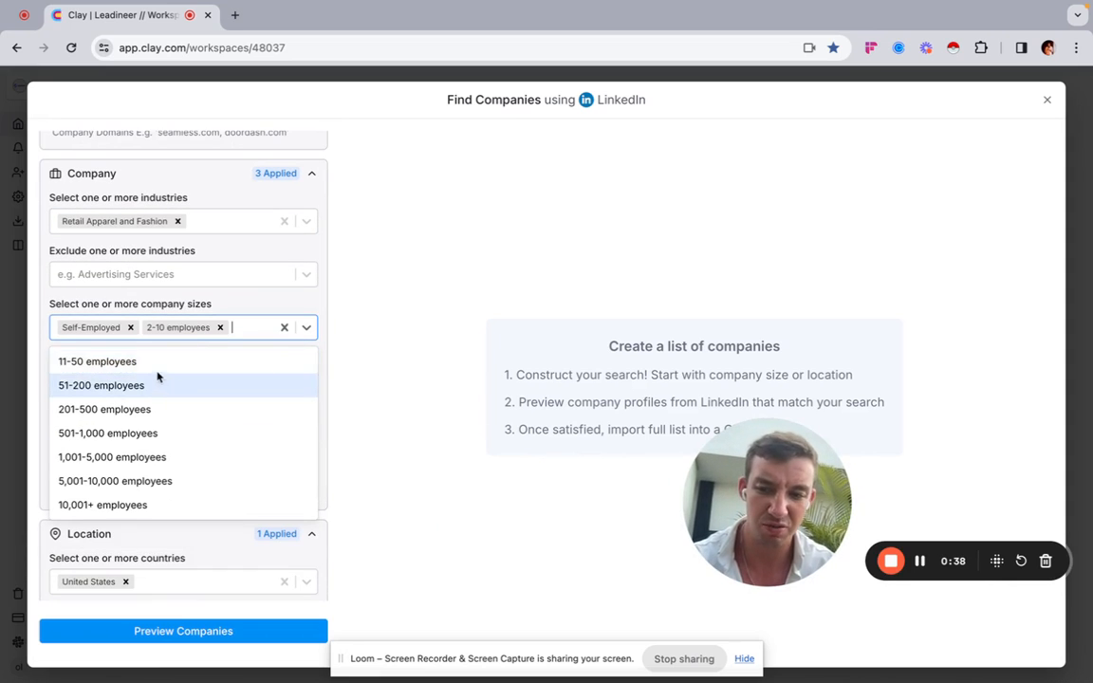
{"action": "left_click", "coordinate": [158, 369]}
{"action": "left_click", "coordinate": [256, 309]}
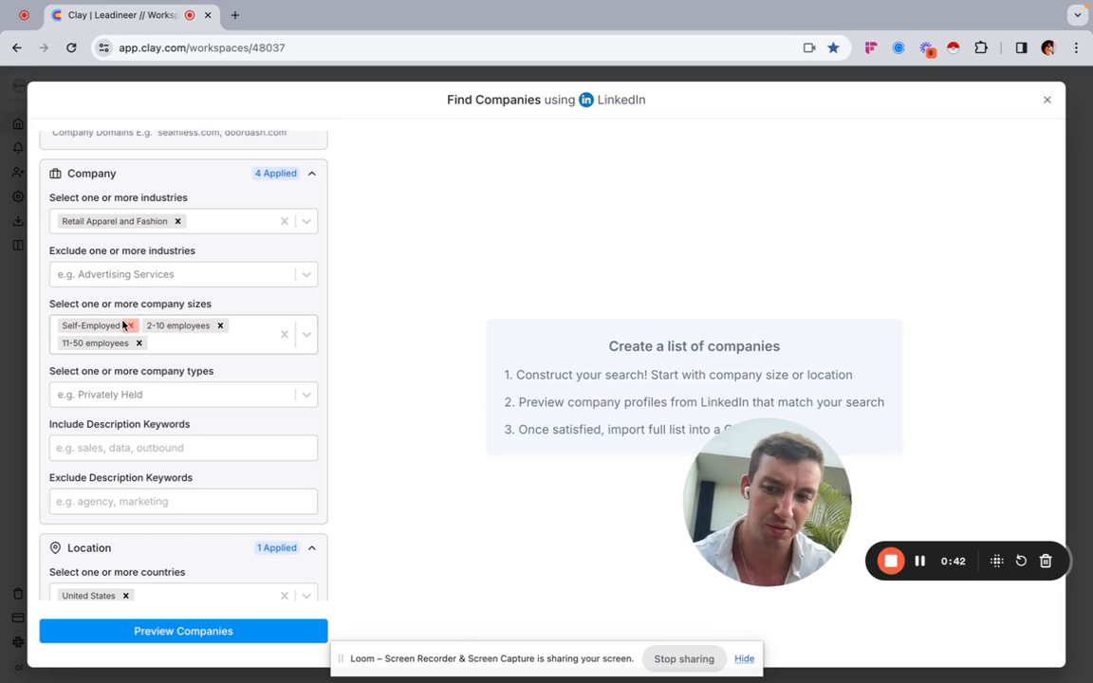
Exclude companies whose description contains the keywords "platform" or "software".
{"action": "scroll", "coordinate": [190, 446], "scroll_direction": "down", "scroll_amount": 1}
{"action": "left_click", "coordinate": [128, 460]}
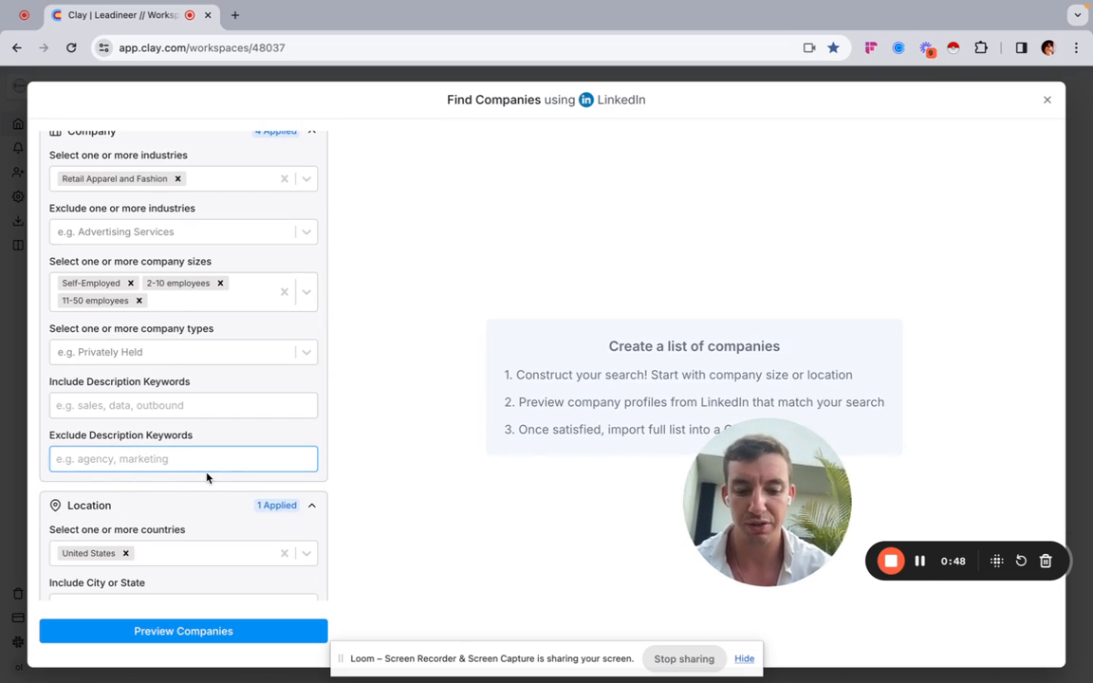
{"action": "scroll", "coordinate": [207, 478], "scroll_direction": "up", "scroll_amount": 2}
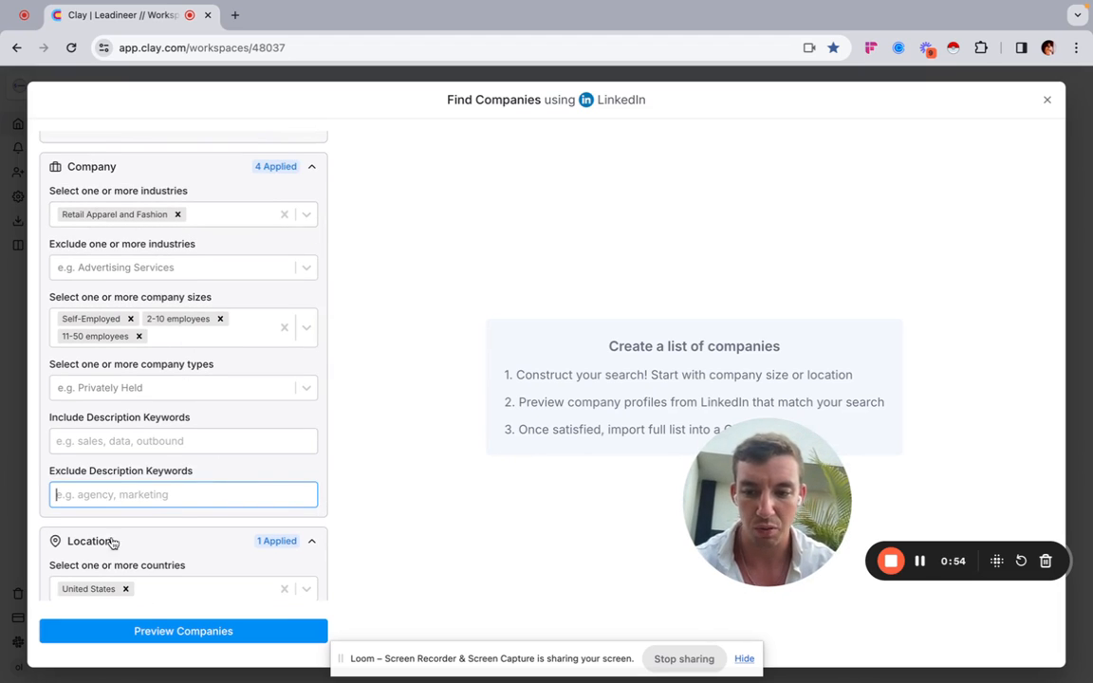
{"action": "left_click", "coordinate": [112, 442]}
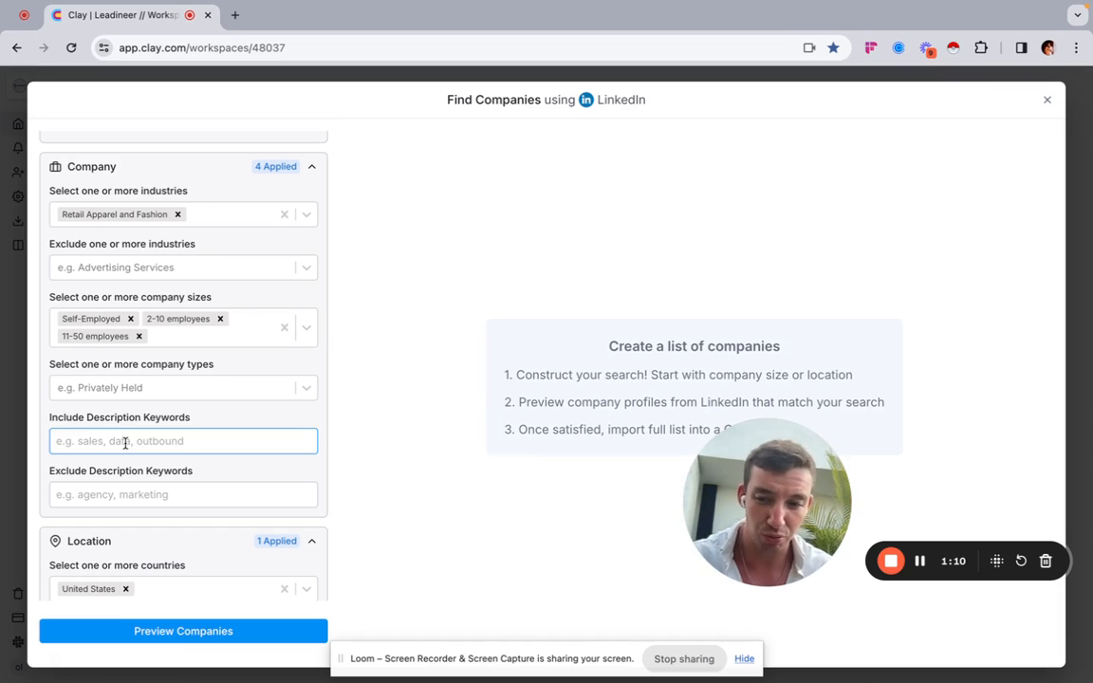
{"action": "left_click", "coordinate": [124, 494]}
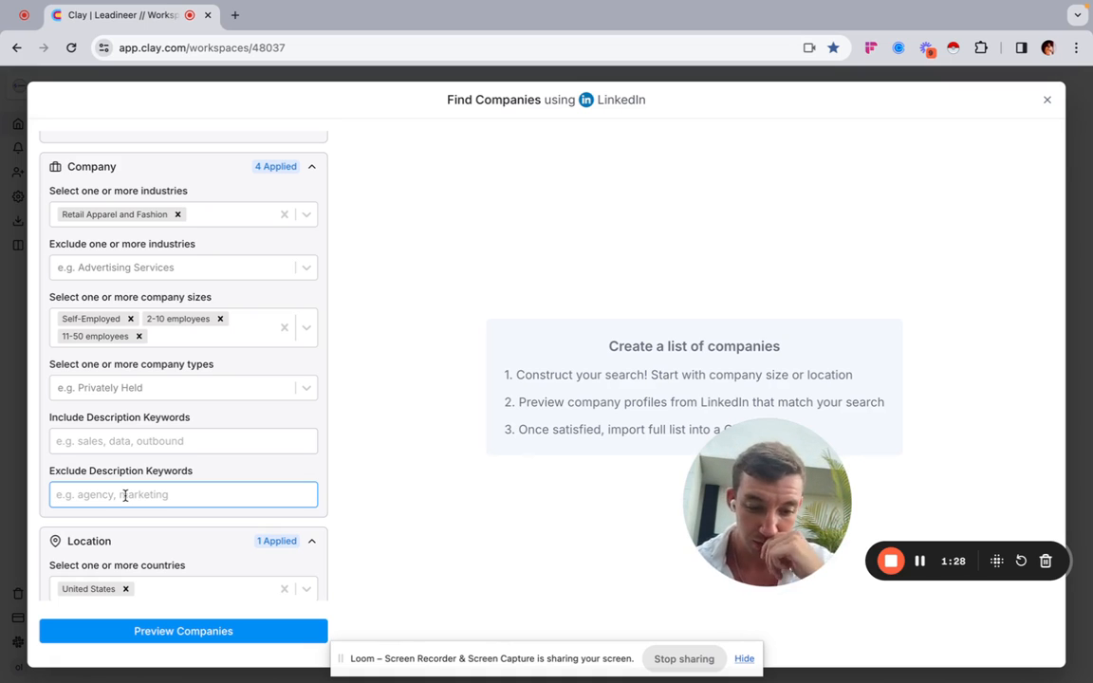
{"action": "type", "text": "platform"}
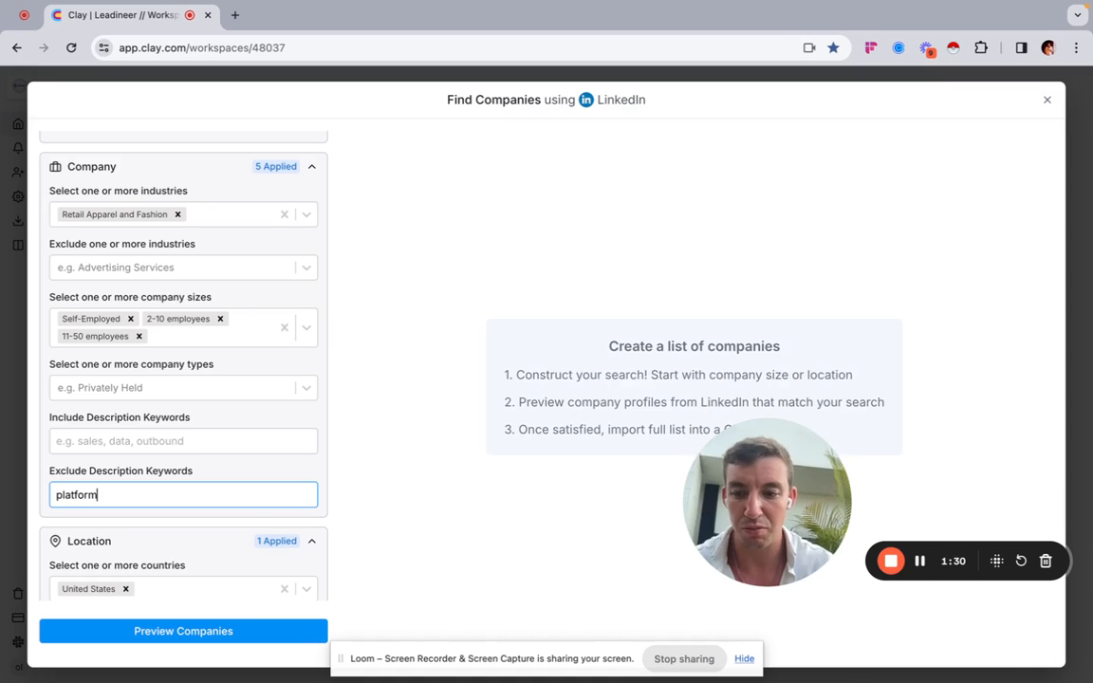
{"action": "key", "text": "Return"}
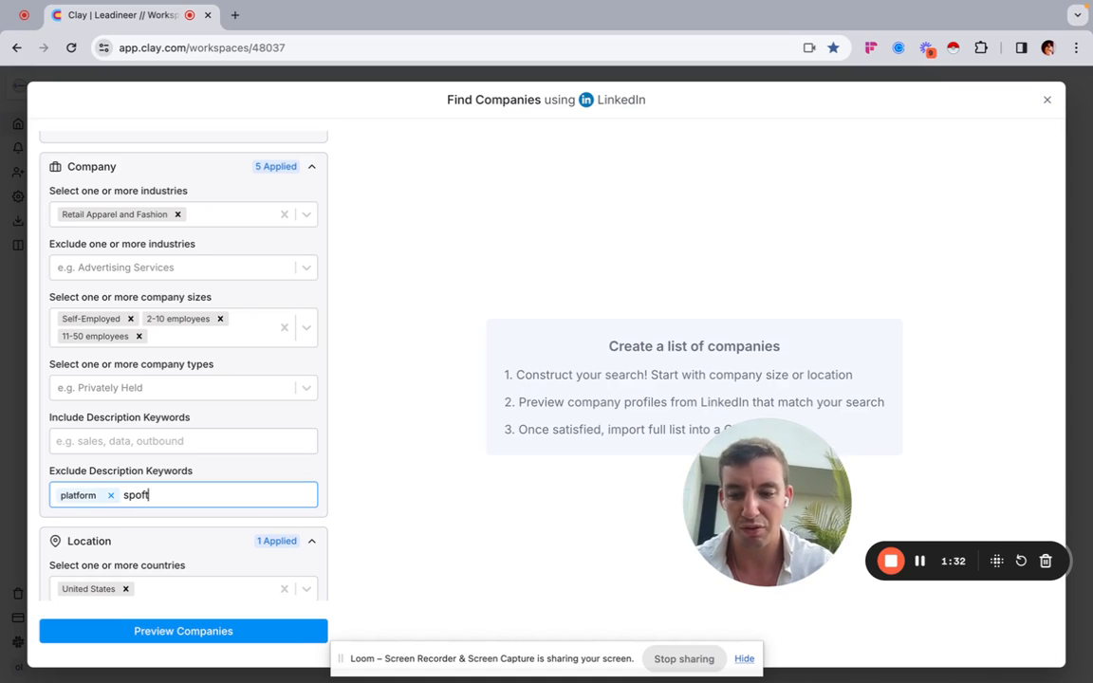
{"action": "type", "text": "softwar"}
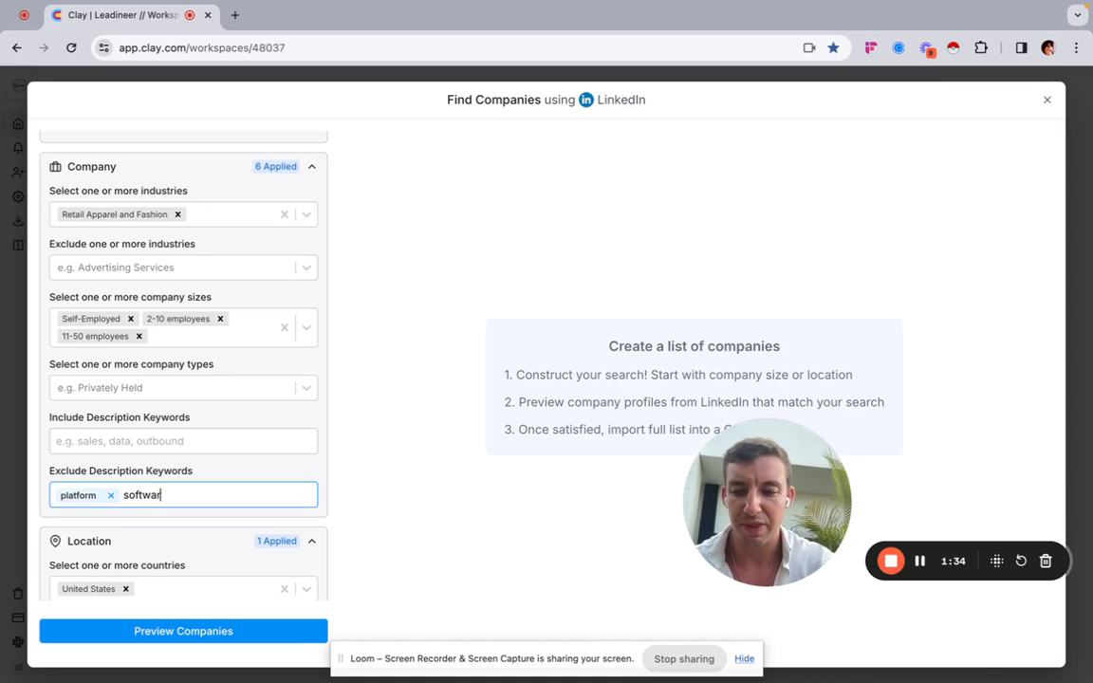
{"action": "type", "text": "e"}
{"action": "key", "text": "Return"}
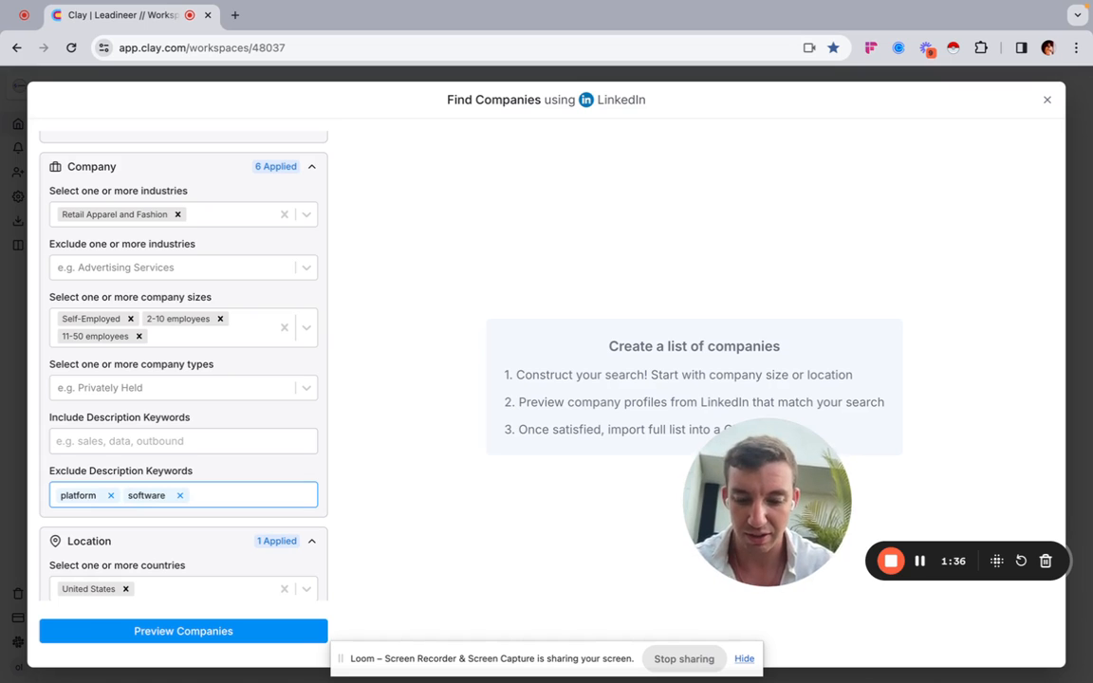
Add "studio", "marketing", "recruiting" and "recruitment" as excluded description keywords.
{"action": "type", "text": "studio"}
{"action": "key", "text": "Return"}
{"action": "type", "text": "marke"}
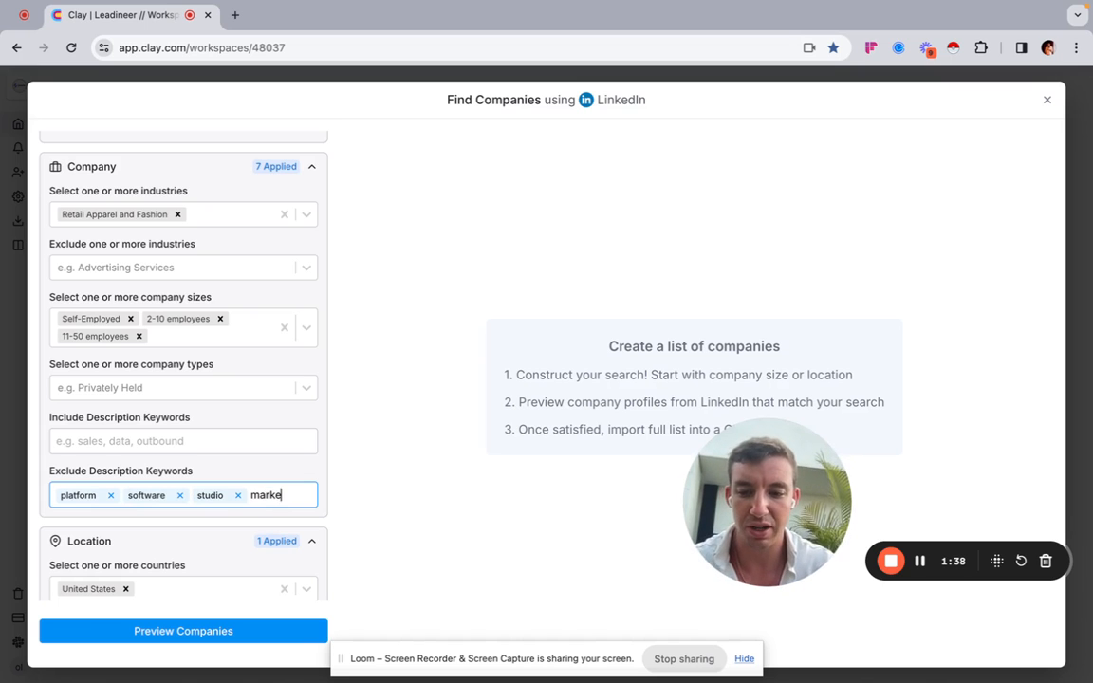
{"action": "type", "text": "ting"}
{"action": "key", "text": "Return"}
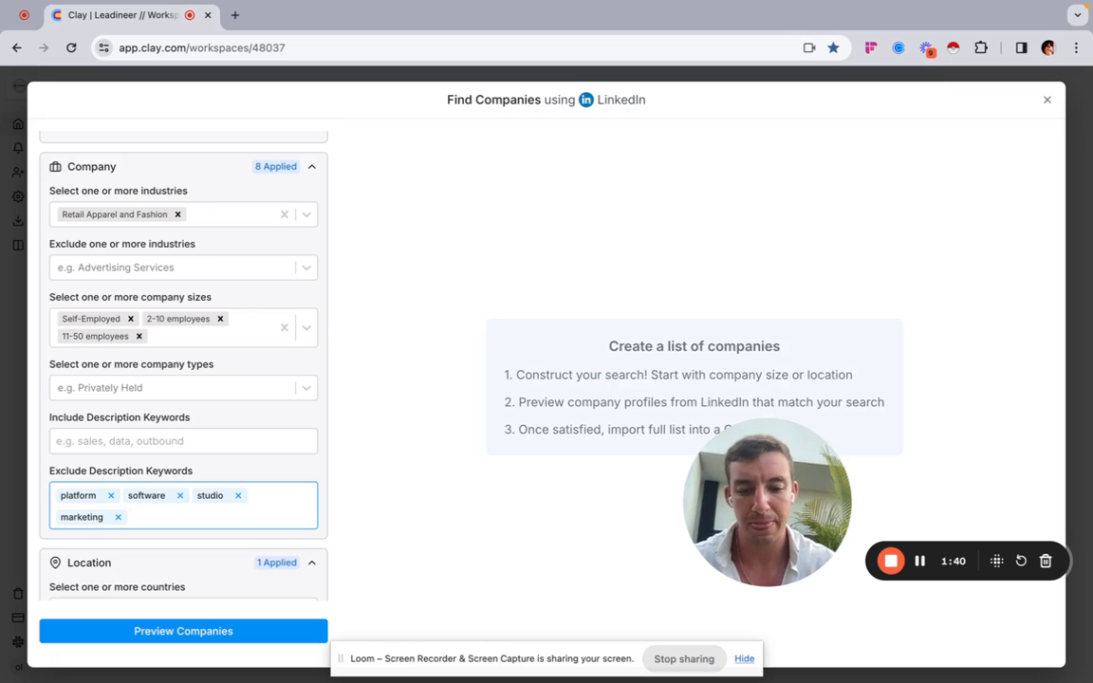
{"action": "type", "text": "recruiting"}
{"action": "key", "text": "Return"}
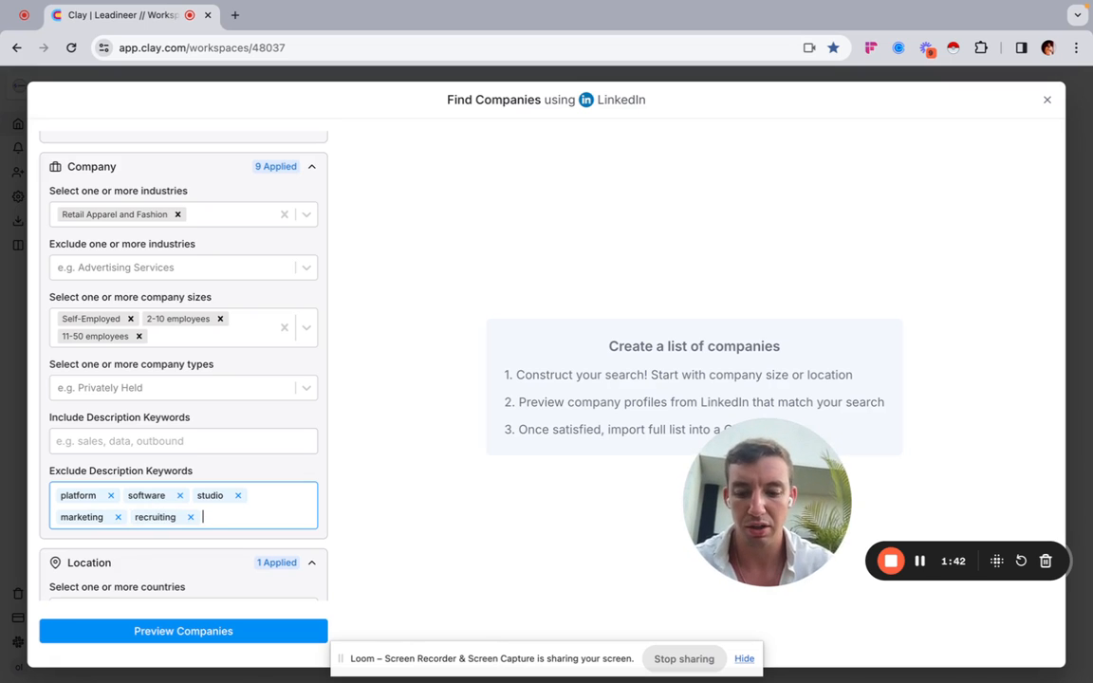
{"action": "type", "text": "recruitment"}
{"action": "key", "text": "Return"}
Add "wholesale", "manufacturing" and "supplier" as excluded description keywords and preview the matching companies.
{"action": "type", "text": "w"}
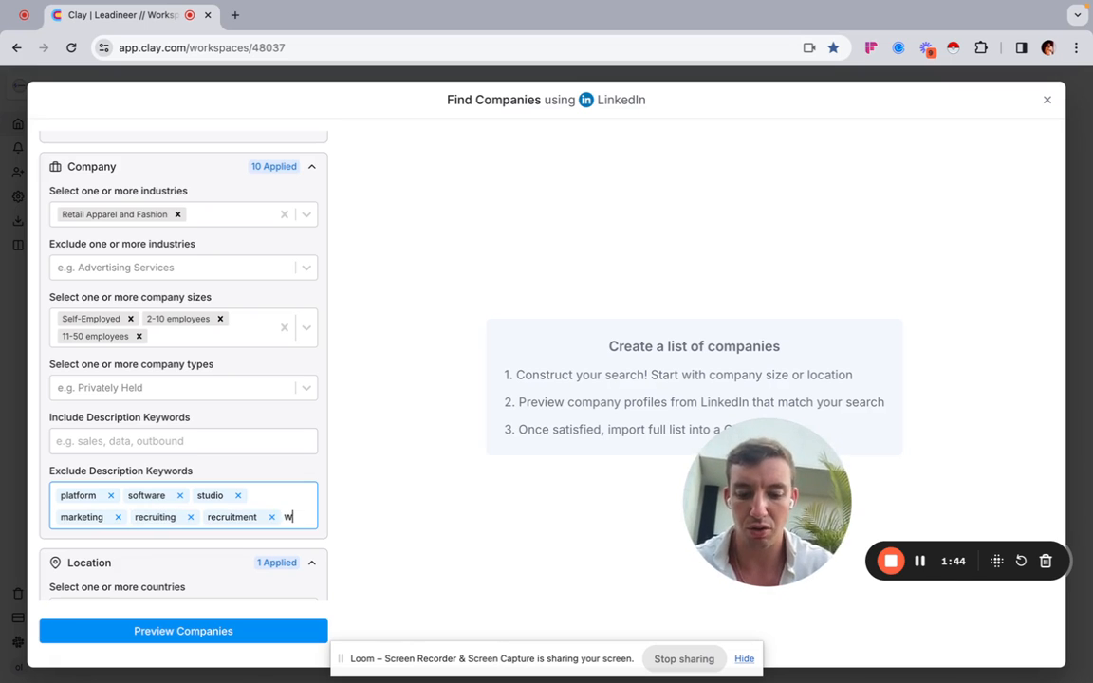
{"action": "type", "text": "holesa"}
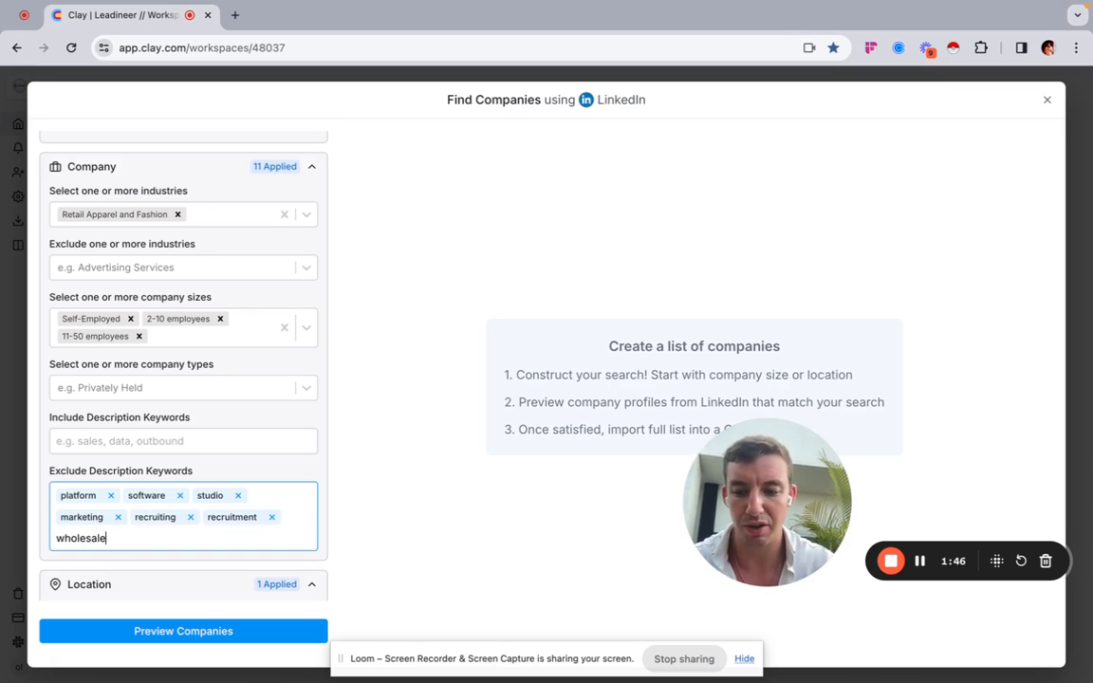
{"action": "type", "text": "le"}
{"action": "key", "text": "Return"}
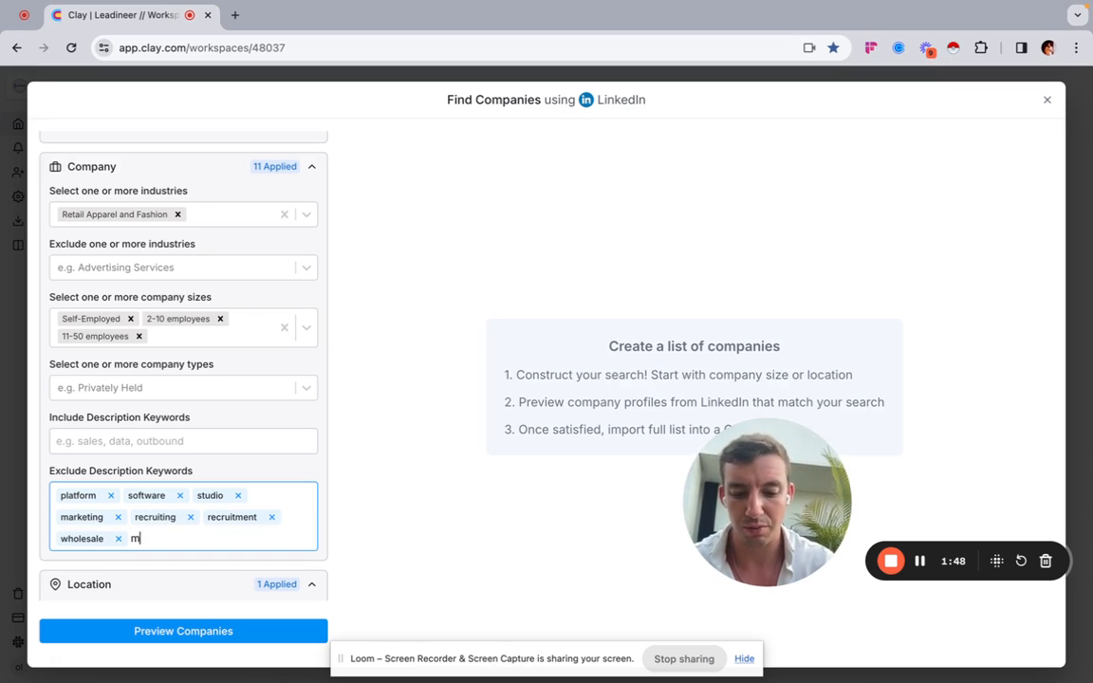
{"action": "type", "text": "manufacturing"}
{"action": "key", "text": "Return"}
{"action": "type", "text": "supplier"}
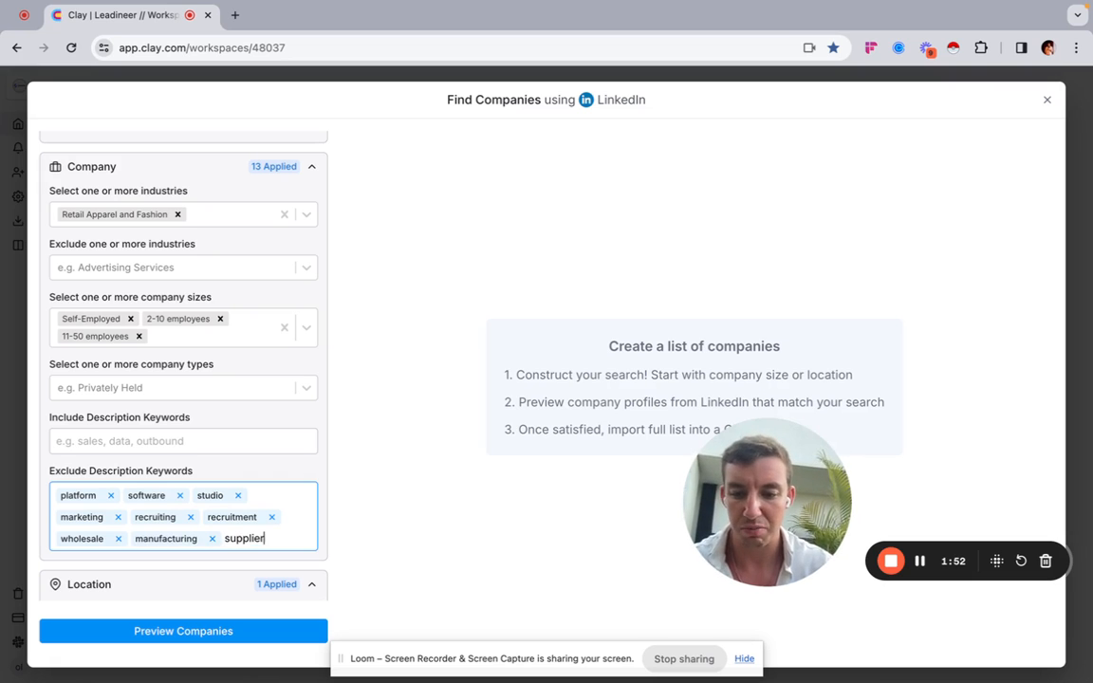
{"action": "key", "text": "Return"}
{"action": "scroll", "coordinate": [171, 501], "scroll_direction": "down", "scroll_amount": 5}
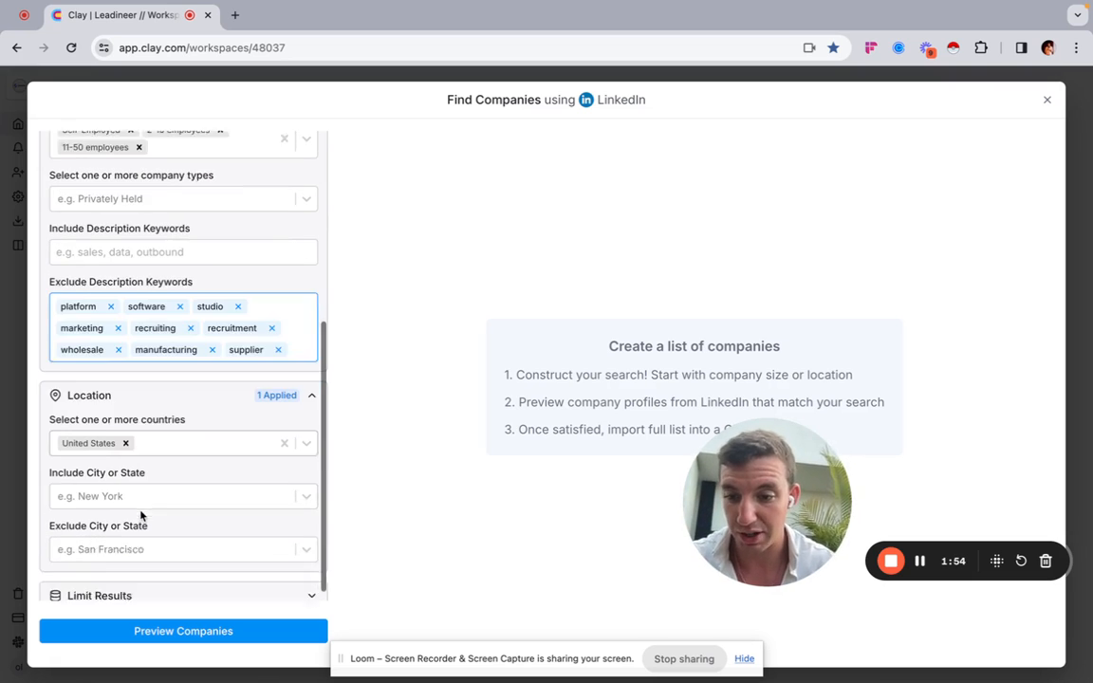
{"action": "left_click", "coordinate": [178, 632]}
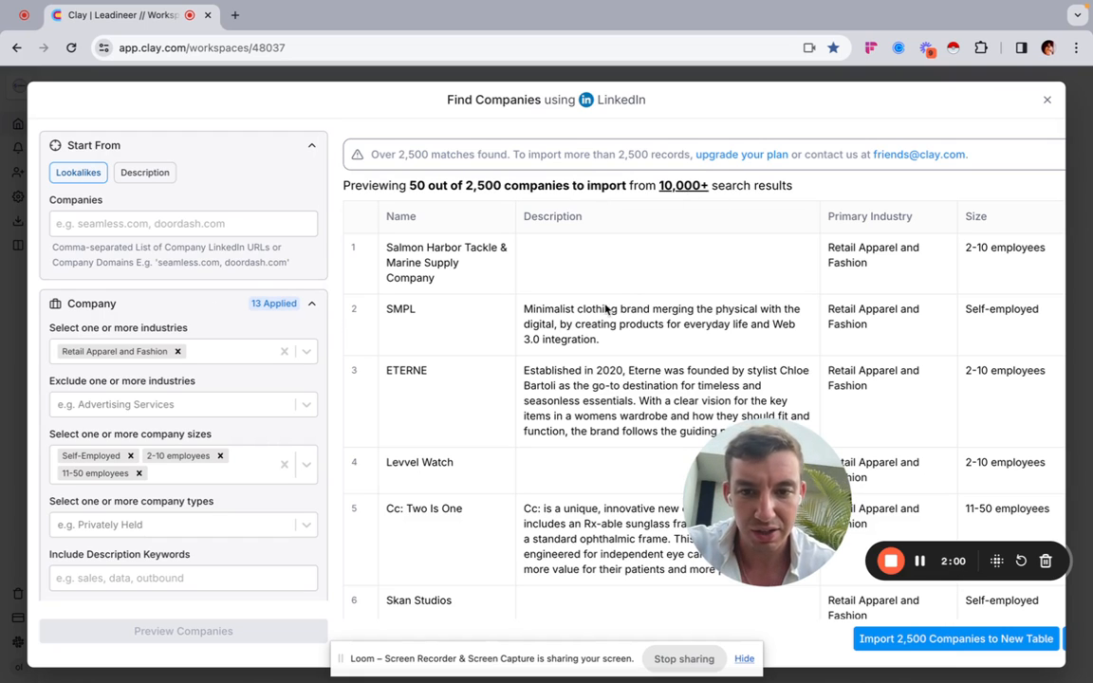
Examine the descriptions of the previewed companies for businesses that do not fit the search.
{"action": "scroll", "coordinate": [645, 347], "scroll_direction": "down", "scroll_amount": 1}
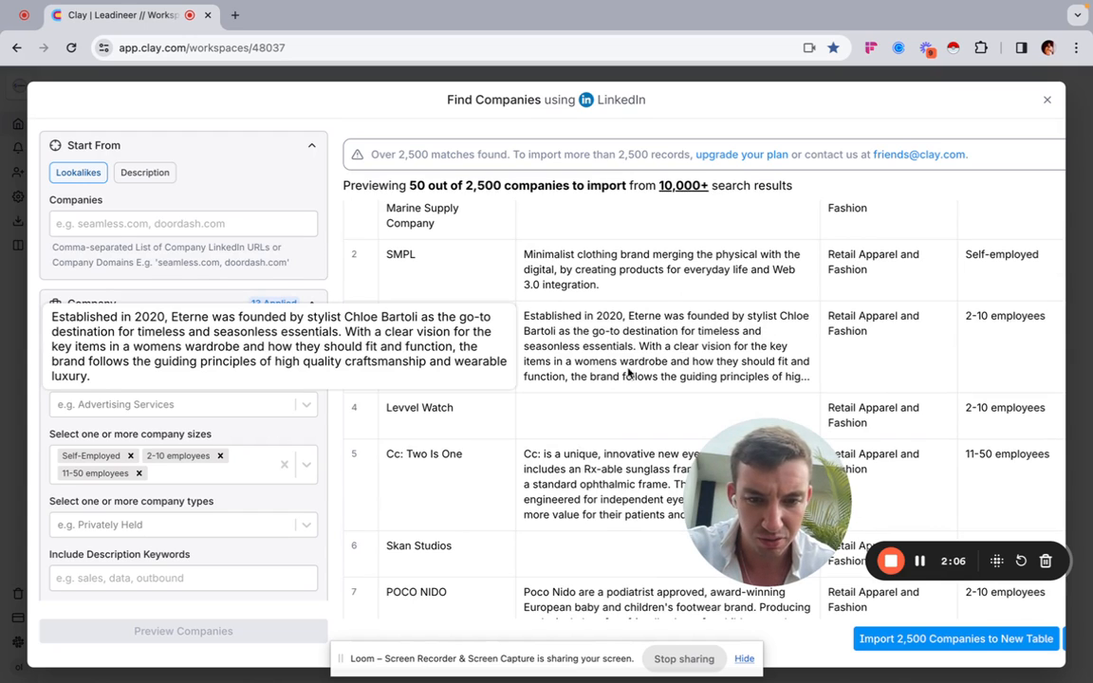
{"action": "scroll", "coordinate": [631, 368], "scroll_direction": "down", "scroll_amount": 2}
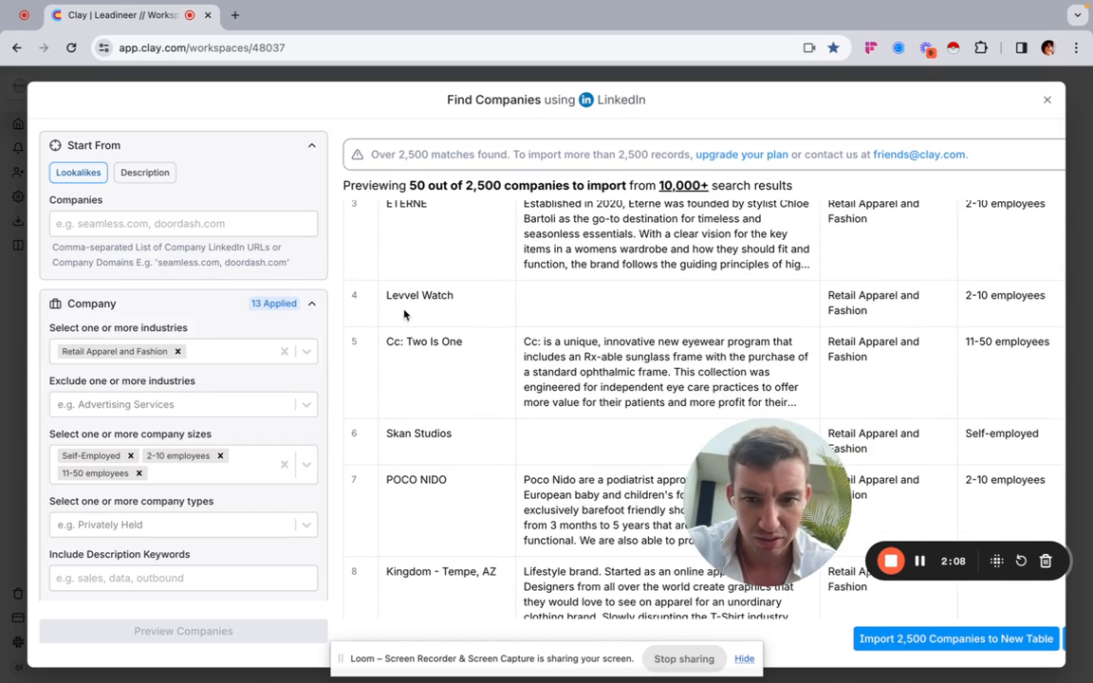
{"action": "scroll", "coordinate": [664, 354], "scroll_direction": "down", "scroll_amount": 2}
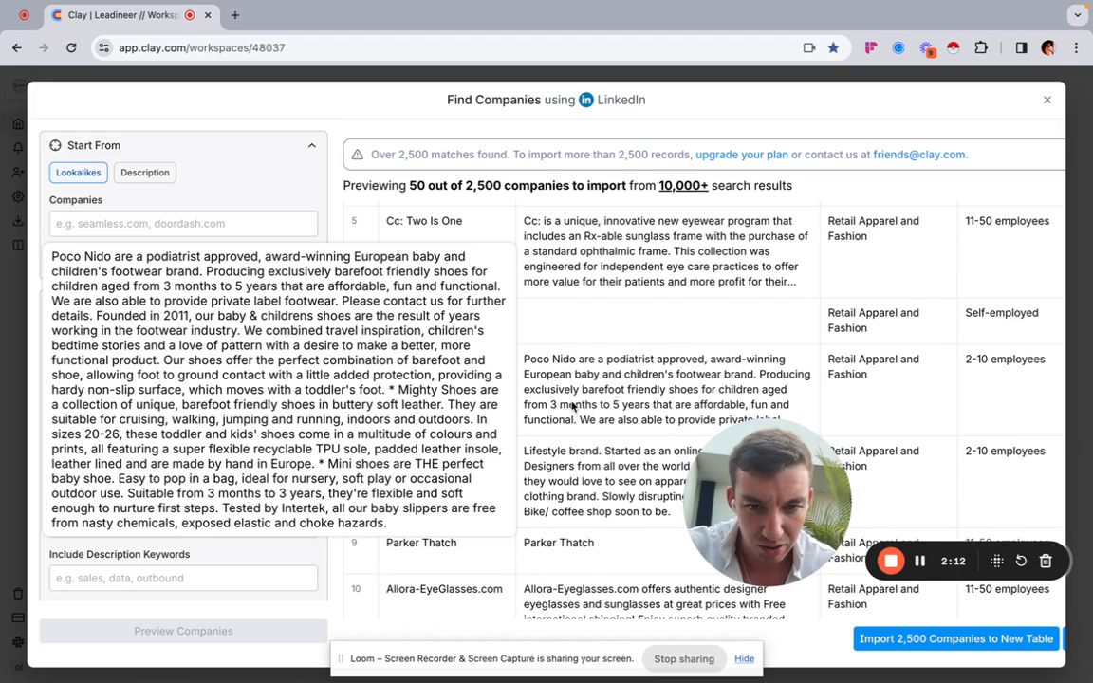
{"action": "scroll", "coordinate": [700, 383], "scroll_direction": "down", "scroll_amount": 2}
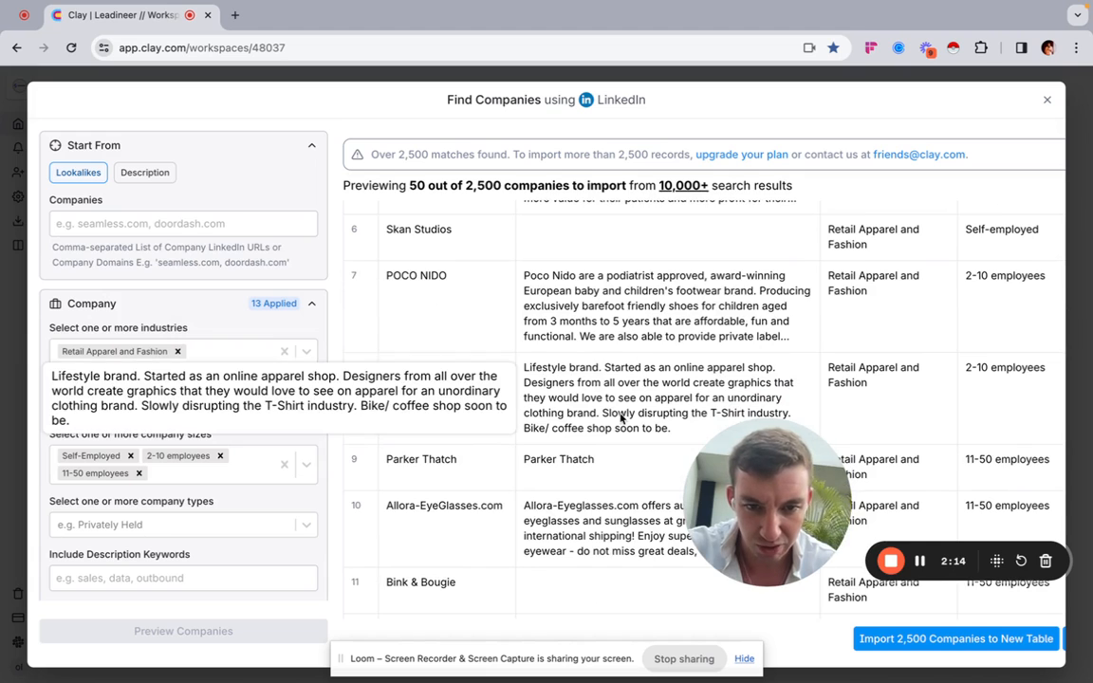
{"action": "scroll", "coordinate": [584, 410], "scroll_direction": "down", "scroll_amount": 2}
{"action": "scroll", "coordinate": [585, 410], "scroll_direction": "down", "scroll_amount": 1}
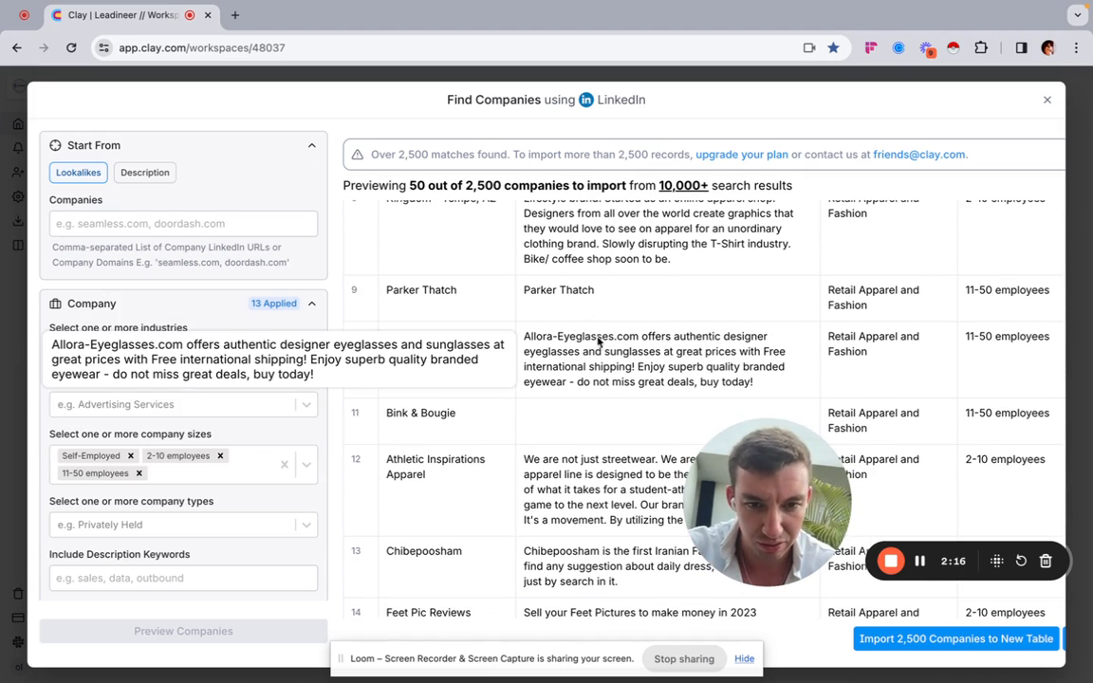
{"action": "scroll", "coordinate": [671, 384], "scroll_direction": "down", "scroll_amount": 1}
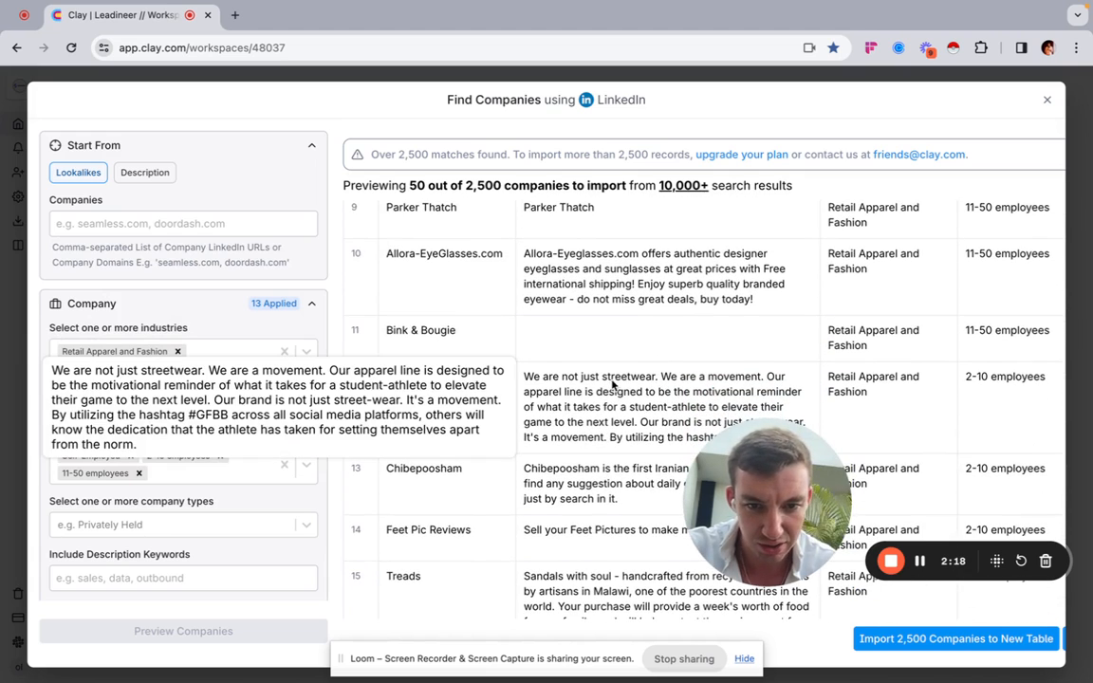
{"action": "scroll", "coordinate": [642, 385], "scroll_direction": "down", "scroll_amount": 2}
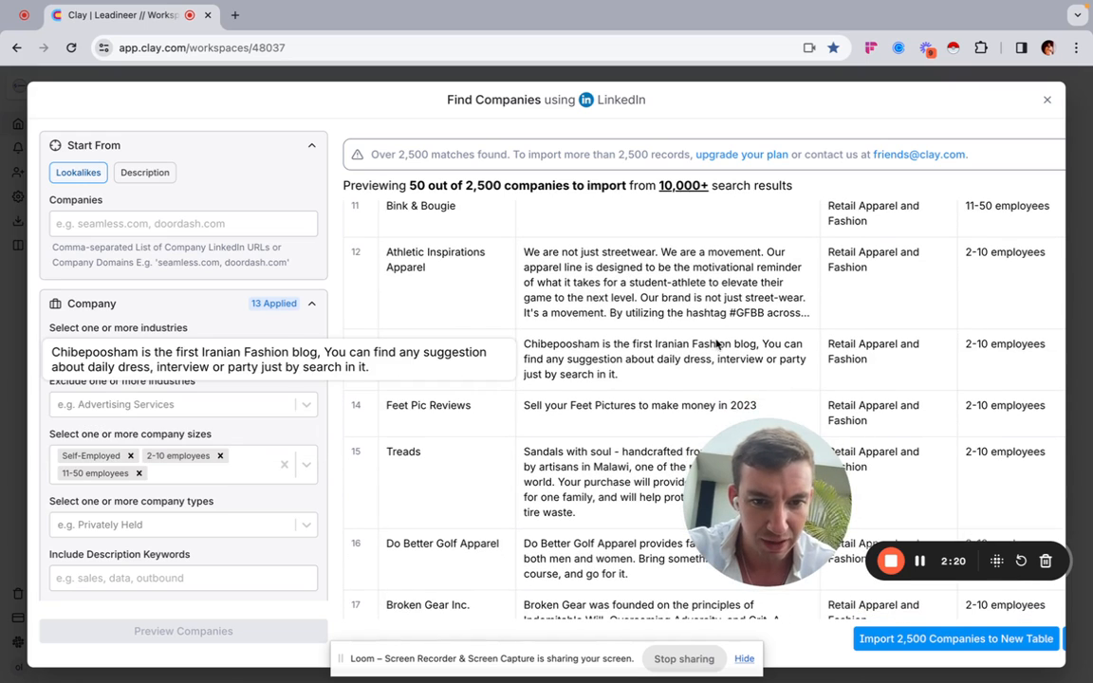
Add "blog" and "pictures" as excluded description keywords and refresh the preview of matching companies.
{"action": "scroll", "coordinate": [163, 424], "scroll_direction": "down", "scroll_amount": 2}
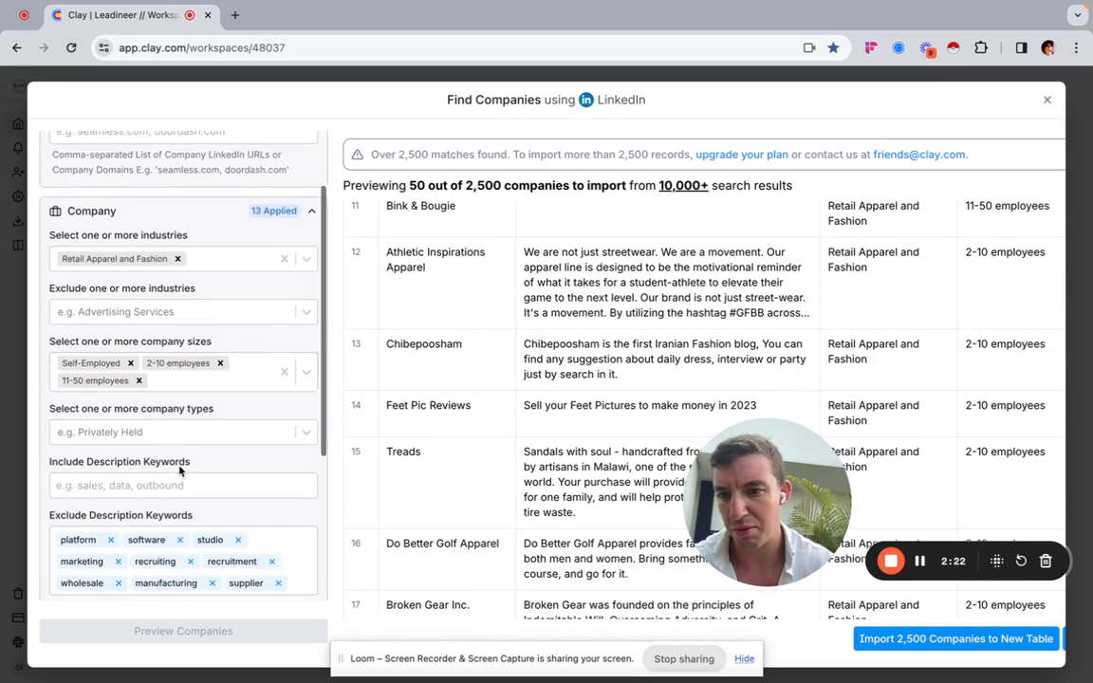
{"action": "scroll", "coordinate": [163, 424], "scroll_direction": "up", "scroll_amount": 2}
{"action": "scroll", "coordinate": [200, 384], "scroll_direction": "down", "scroll_amount": 3}
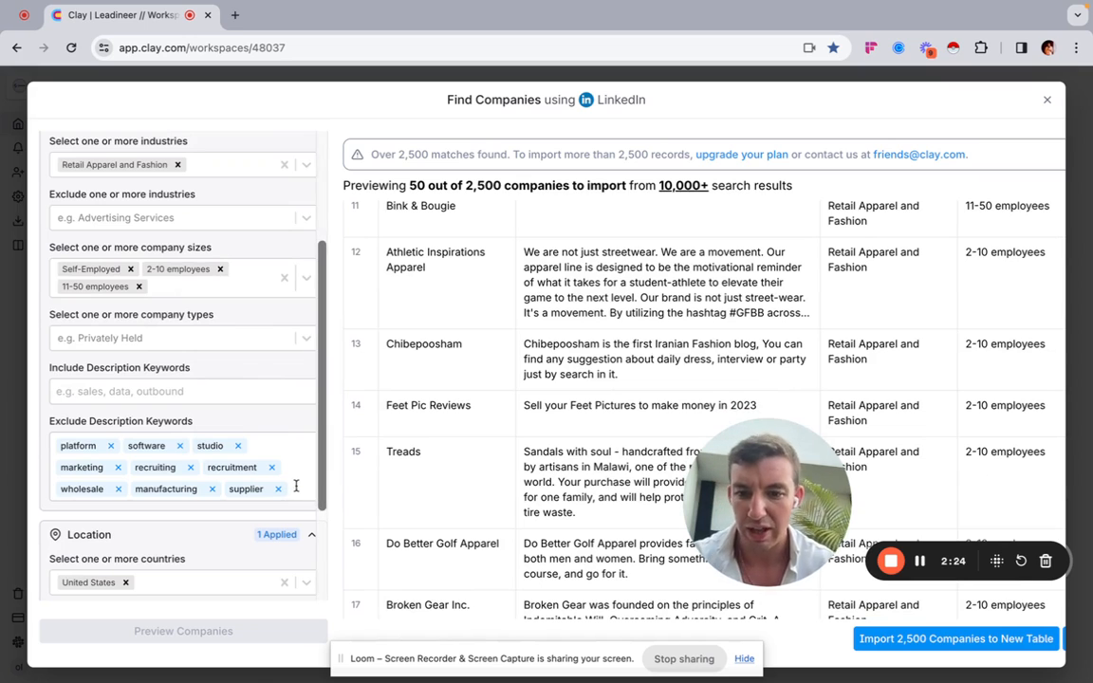
{"action": "type", "text": "blog"}
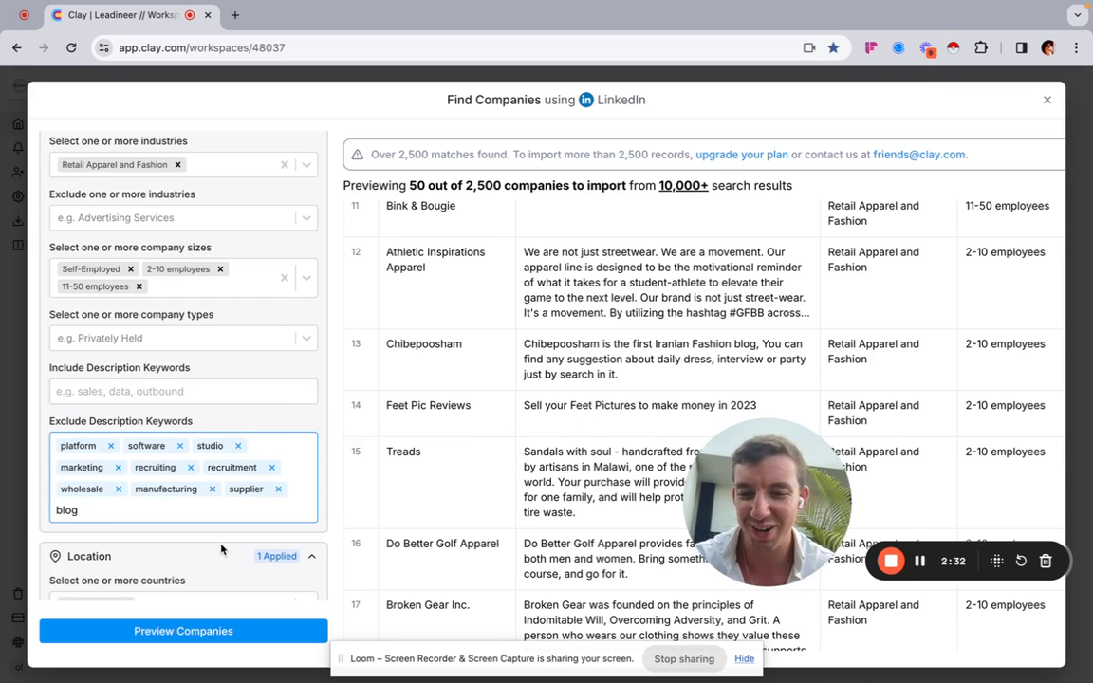
{"action": "key", "text": "Return"}
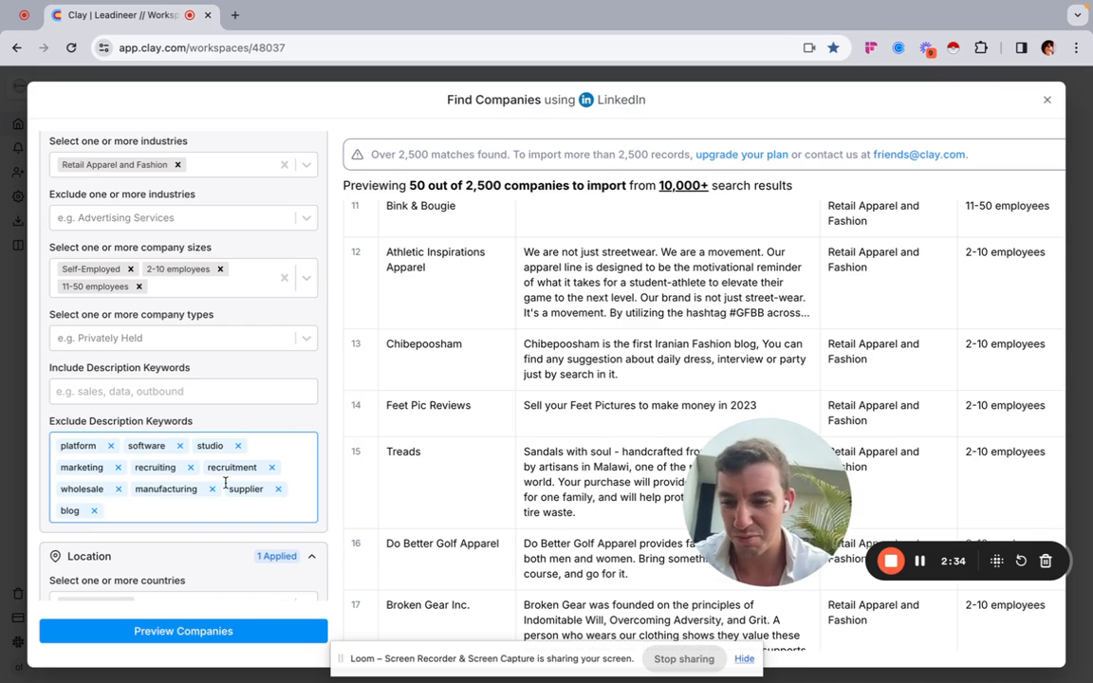
{"action": "scroll", "coordinate": [678, 425], "scroll_direction": "down", "scroll_amount": 2}
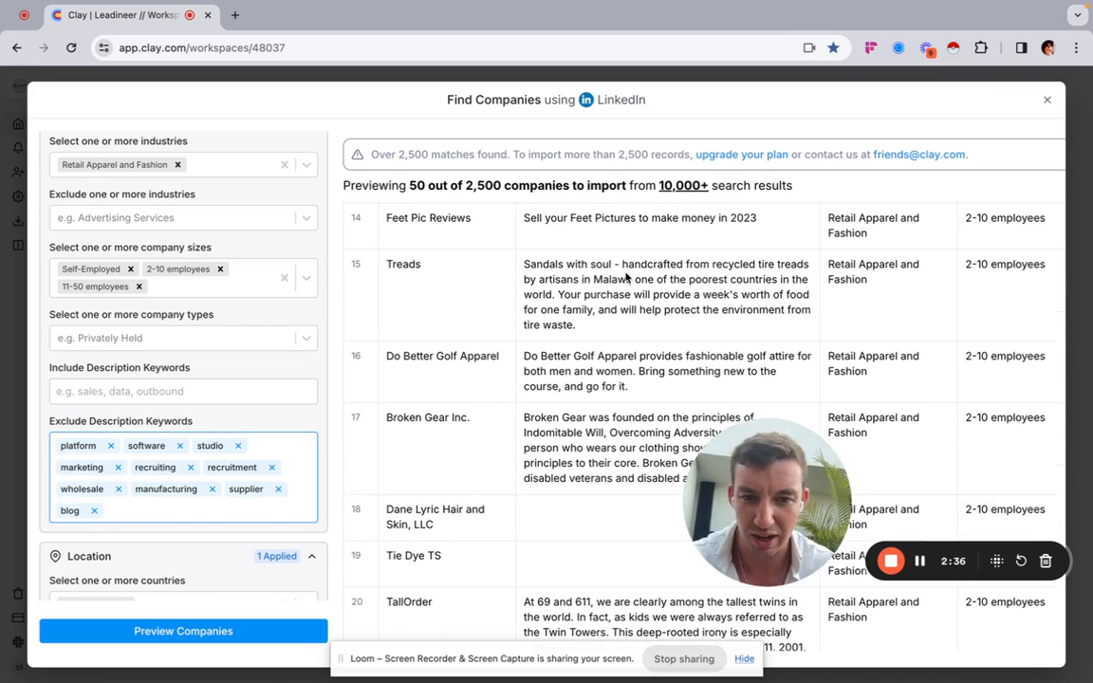
{"action": "type", "text": "pictures"}
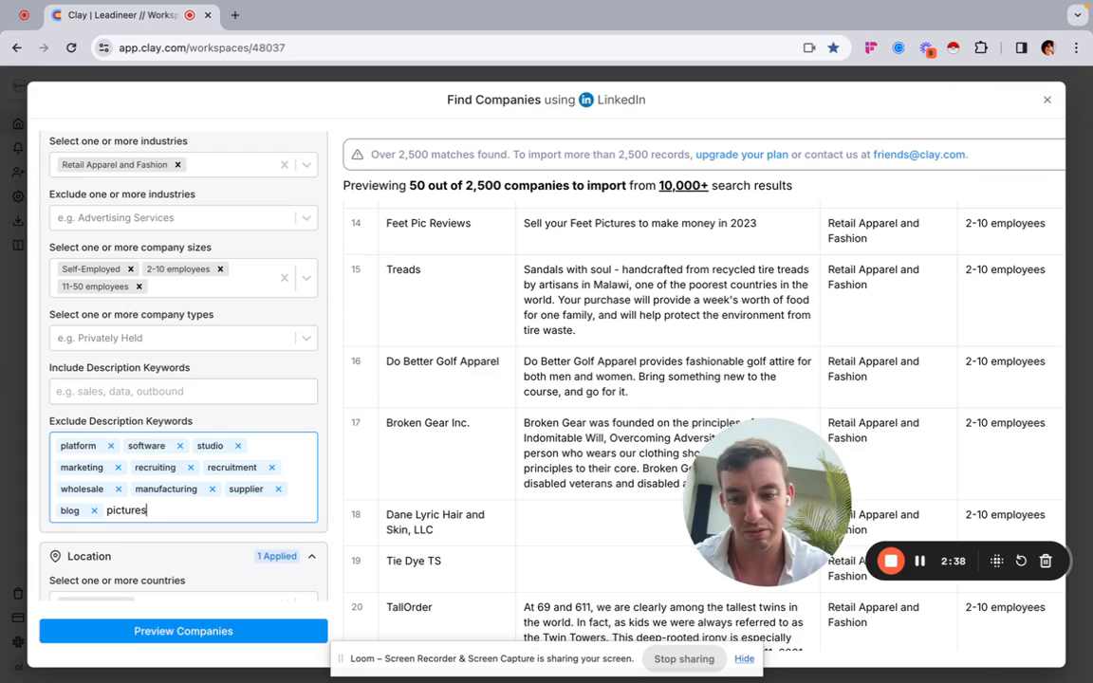
{"action": "key", "text": "Return"}
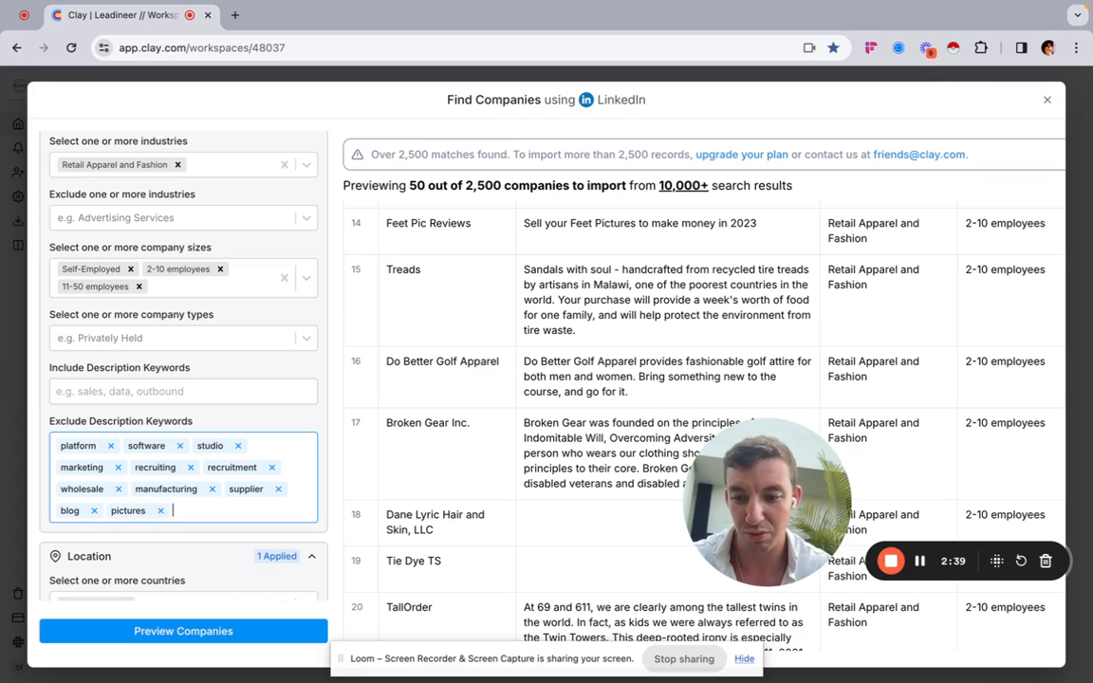
{"action": "left_click", "coordinate": [199, 630]}
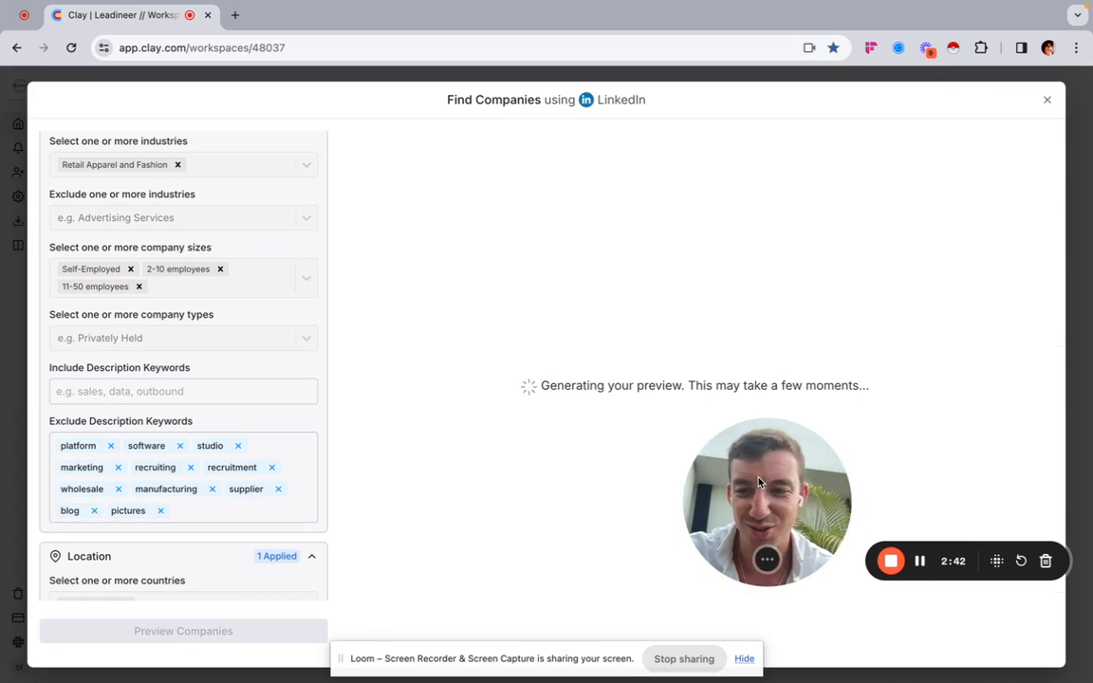
Examine the descriptions in the refreshed company preview for irrelevant businesses and review the applied filters.
{"action": "left_click_drag", "start_coordinate": [759, 482], "coordinate": [404, 486]}
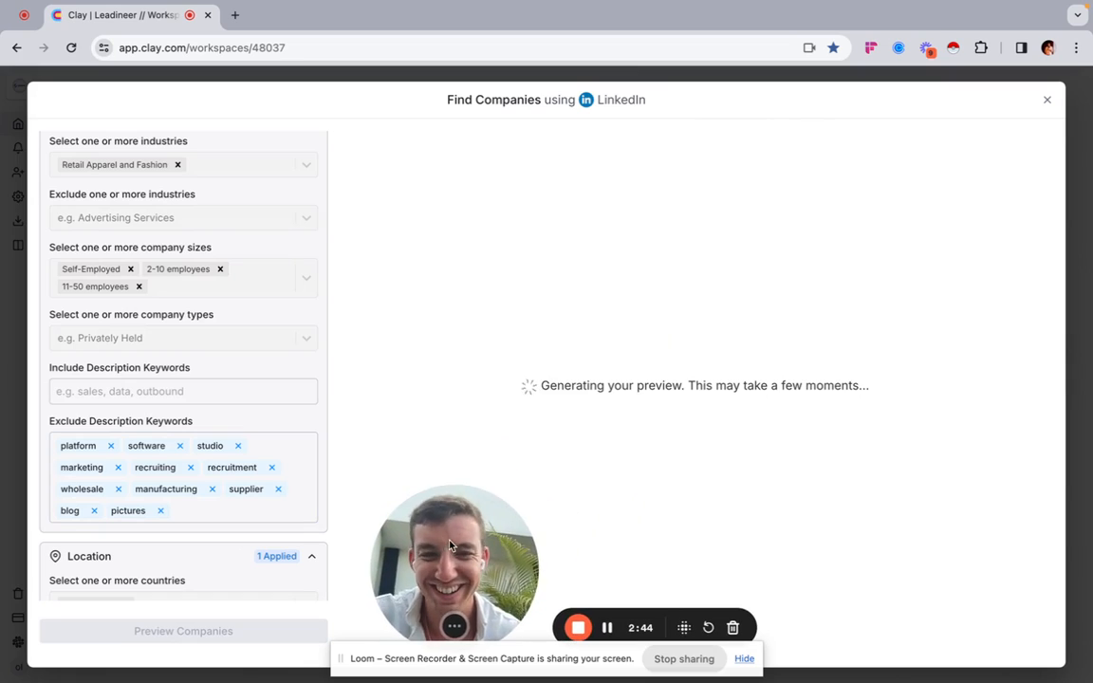
{"action": "scroll", "coordinate": [653, 361], "scroll_direction": "down", "scroll_amount": 3}
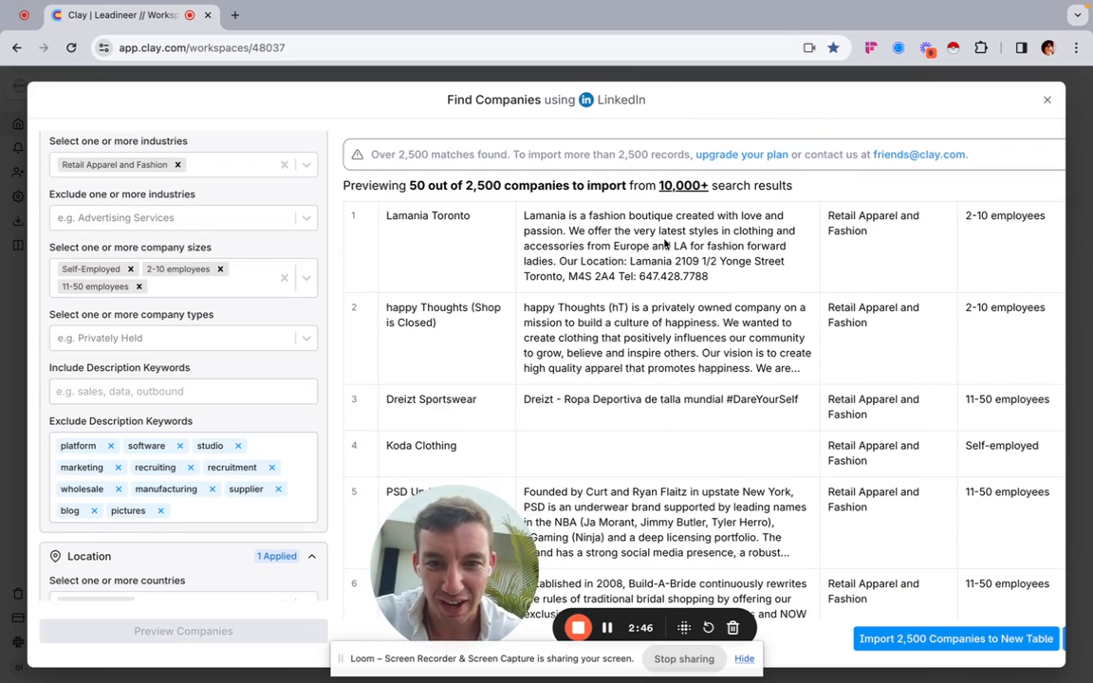
{"action": "scroll", "coordinate": [653, 389], "scroll_direction": "down", "scroll_amount": 2}
{"action": "scroll", "coordinate": [654, 427], "scroll_direction": "down", "scroll_amount": 1}
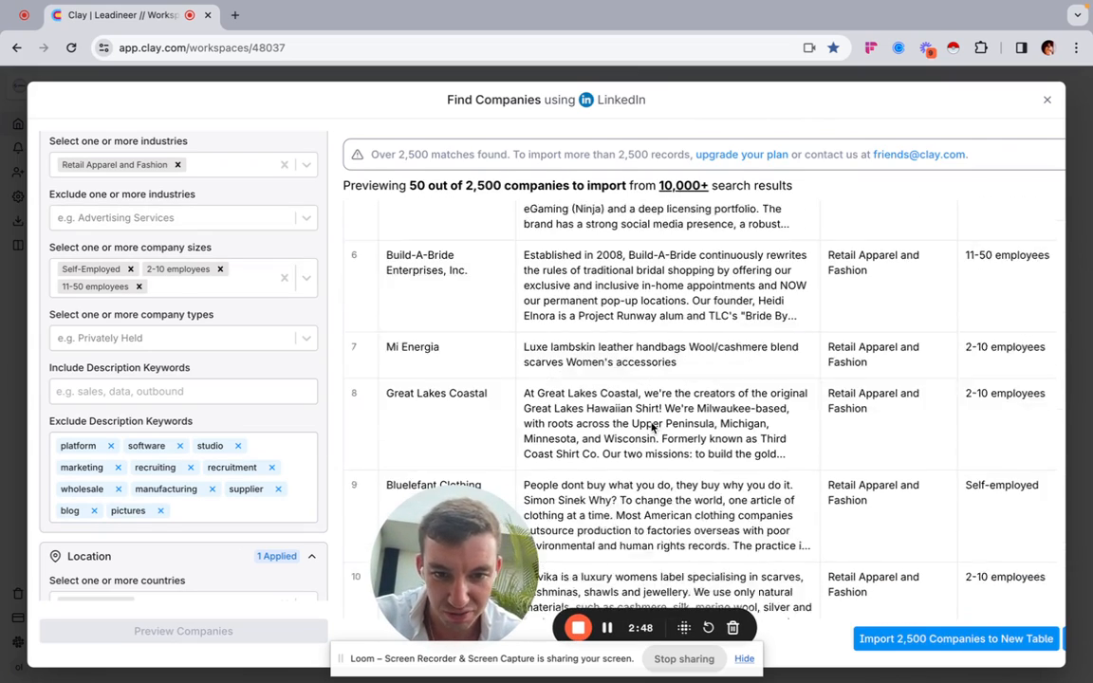
{"action": "scroll", "coordinate": [622, 342], "scroll_direction": "down", "scroll_amount": 2}
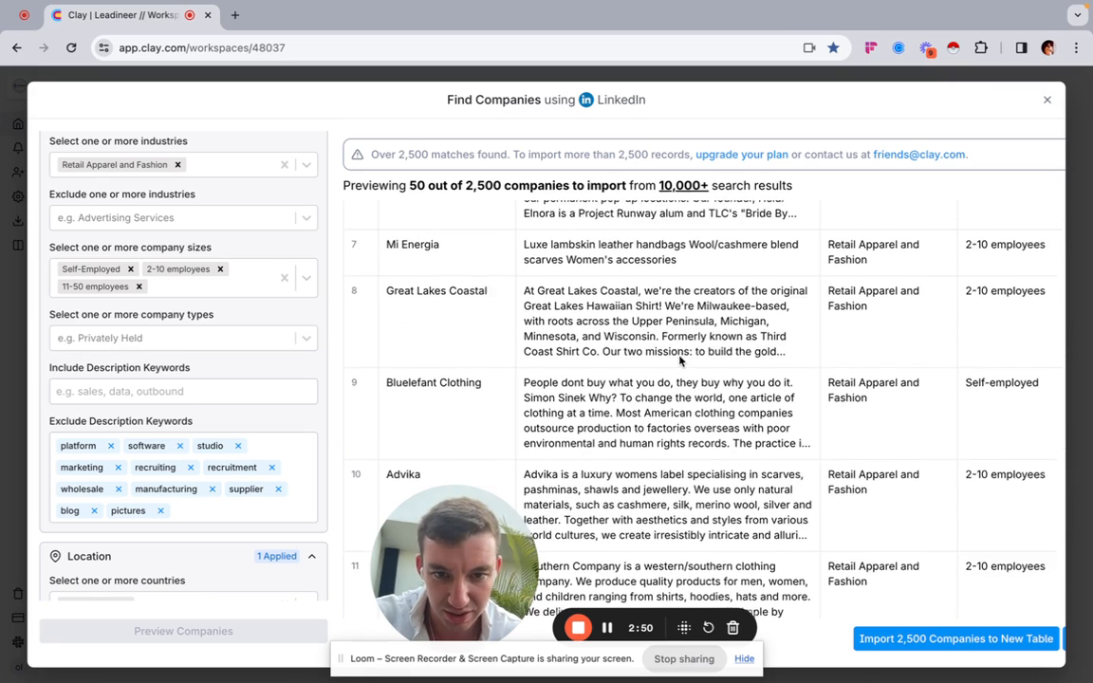
{"action": "scroll", "coordinate": [665, 323], "scroll_direction": "down", "scroll_amount": 1}
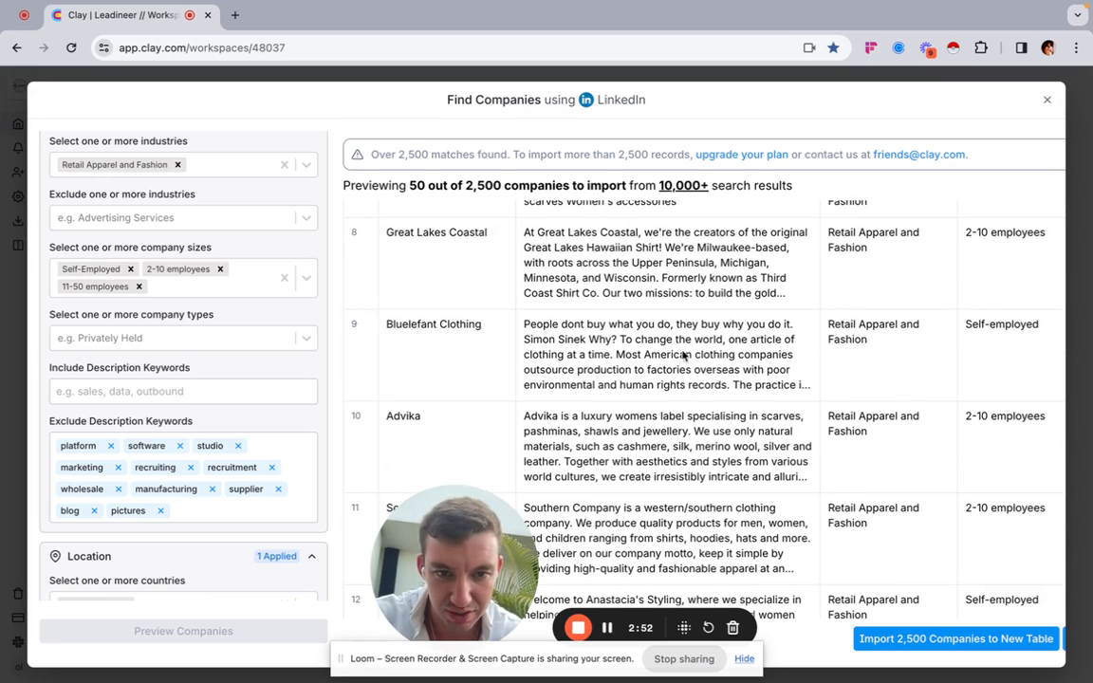
{"action": "scroll", "coordinate": [690, 372], "scroll_direction": "down", "scroll_amount": 1}
{"action": "scroll", "coordinate": [598, 370], "scroll_direction": "down", "scroll_amount": 1}
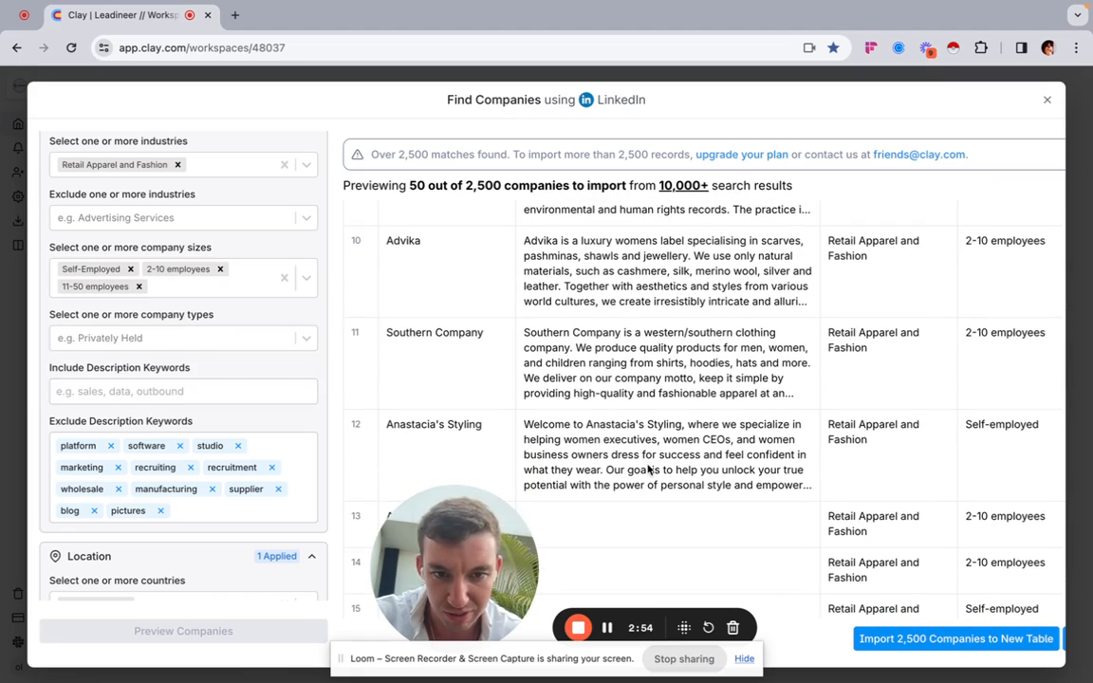
{"action": "scroll", "coordinate": [636, 436], "scroll_direction": "down", "scroll_amount": 1}
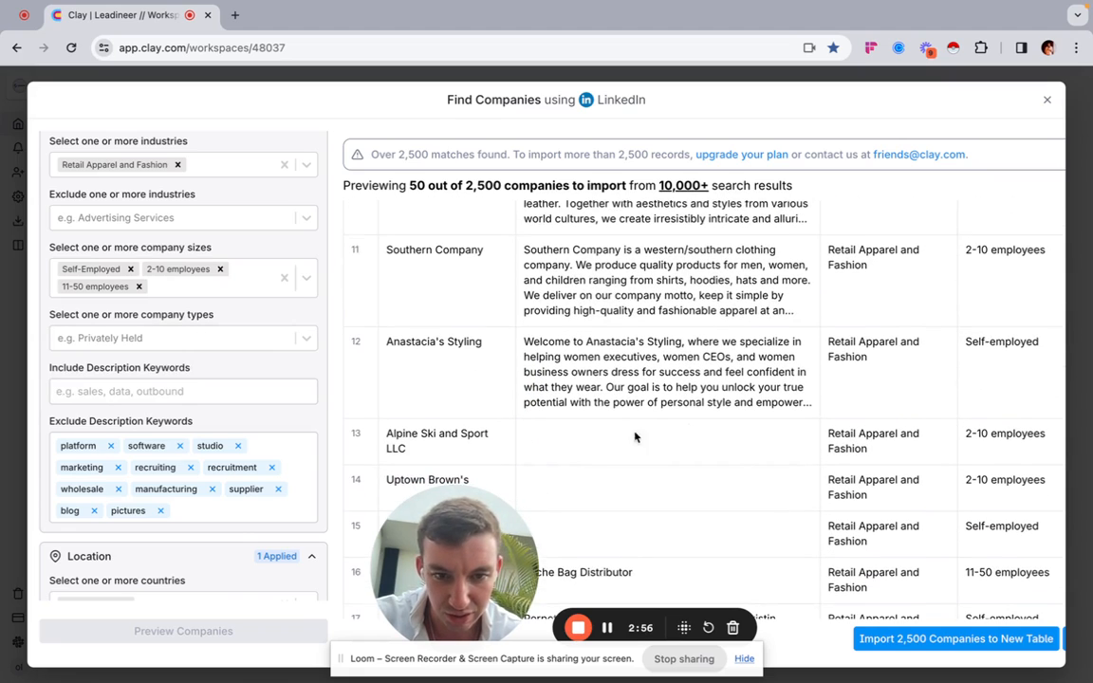
{"action": "scroll", "coordinate": [736, 446], "scroll_direction": "down", "scroll_amount": 2}
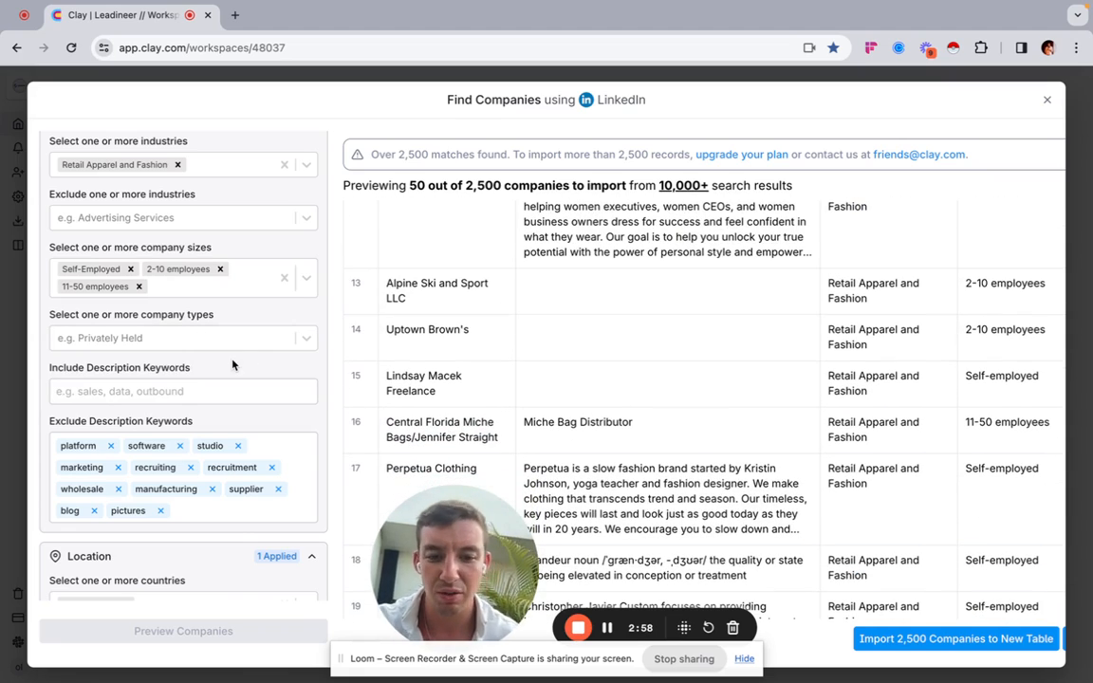
{"action": "scroll", "coordinate": [233, 370], "scroll_direction": "down", "scroll_amount": 2}
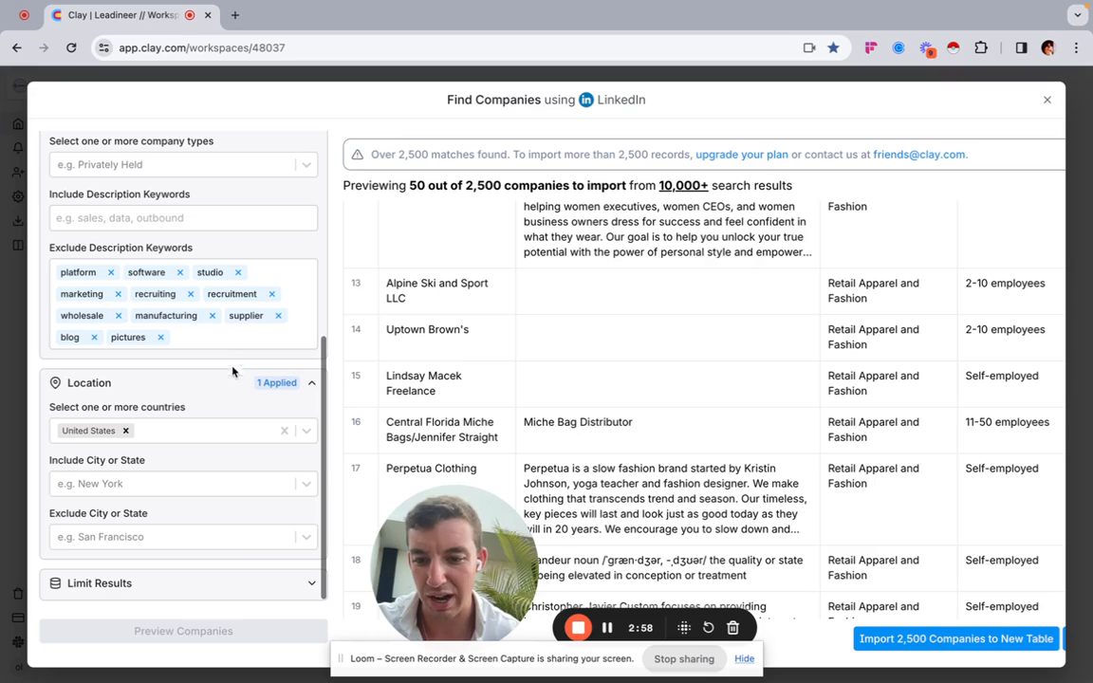
Import the 2,500 companies into a new table, dismiss the search summary and review the table's remaining columns.
{"action": "left_click", "coordinate": [927, 634]}
{"action": "left_click", "coordinate": [560, 518]}
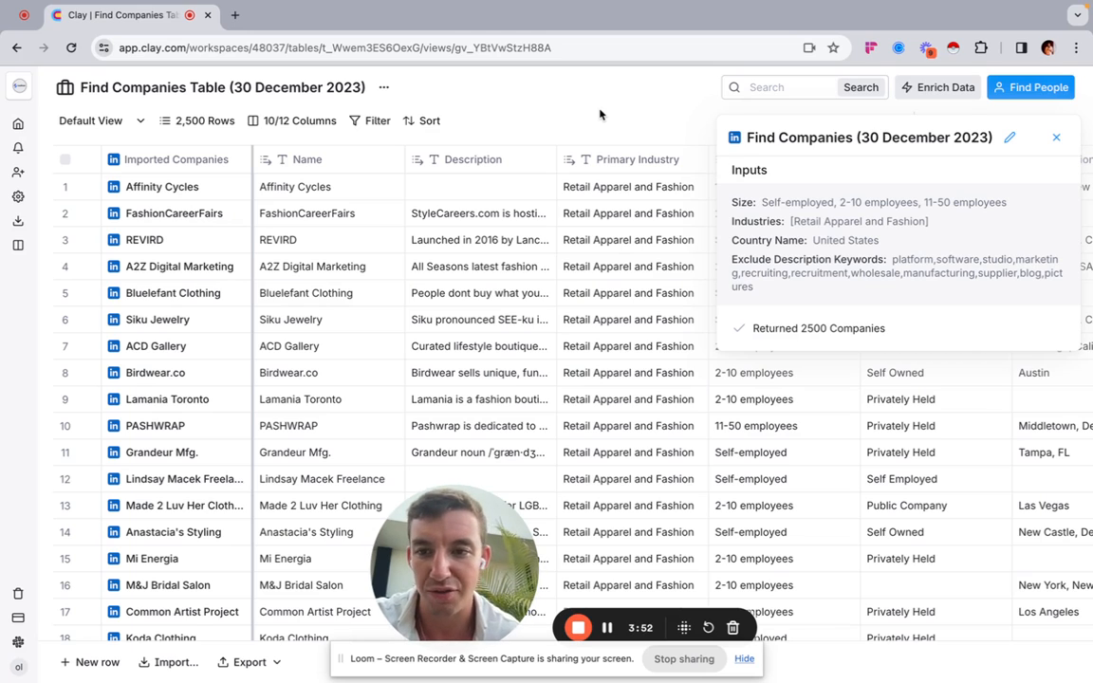
{"action": "left_click", "coordinate": [1057, 138]}
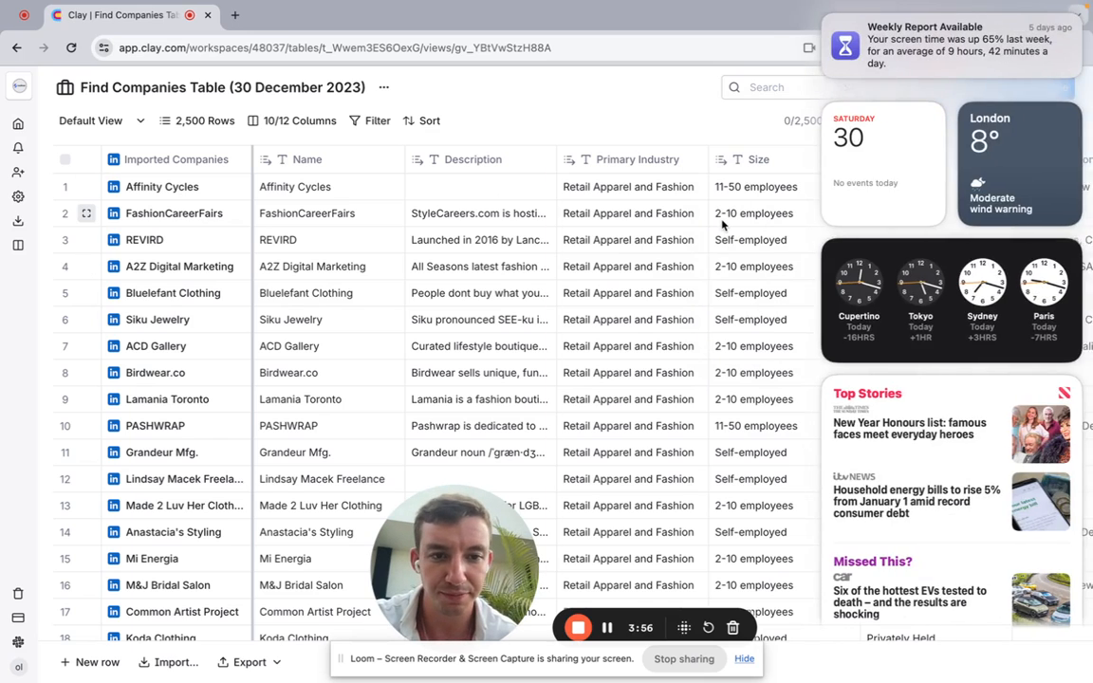
{"action": "scroll", "coordinate": [780, 277], "scroll_direction": "right", "scroll_amount": 2}
{"action": "scroll", "coordinate": [780, 277], "scroll_direction": "right", "scroll_amount": 10}
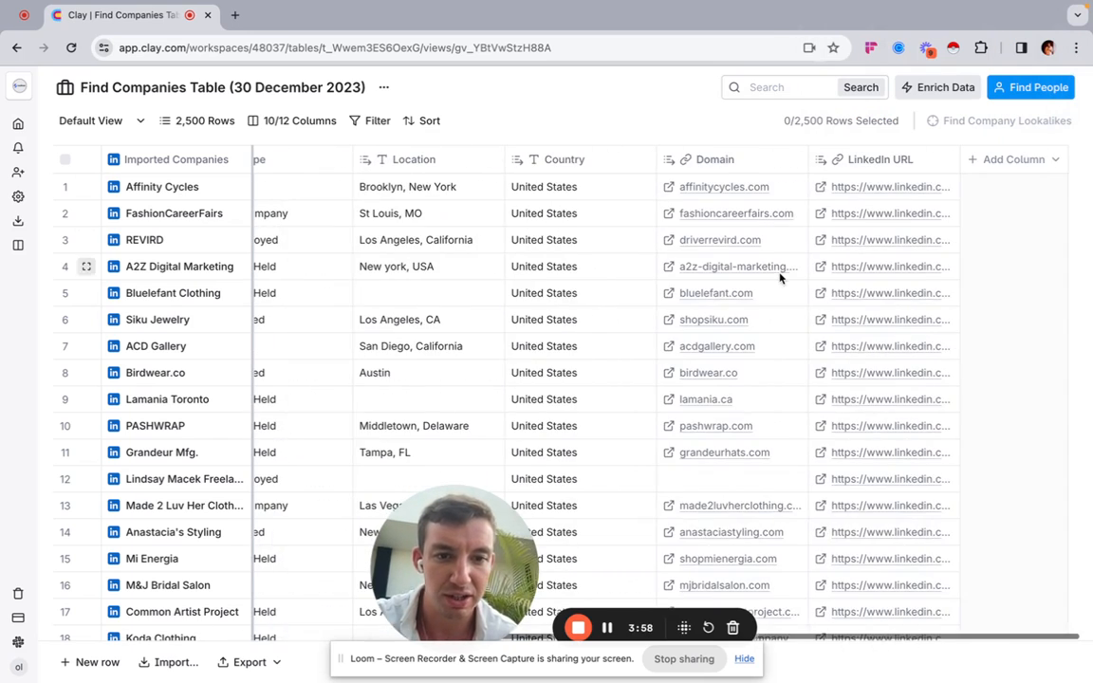
Start a LinkedIn people search from the companies table and expand its job title filters.
{"action": "left_click", "coordinate": [1029, 88]}
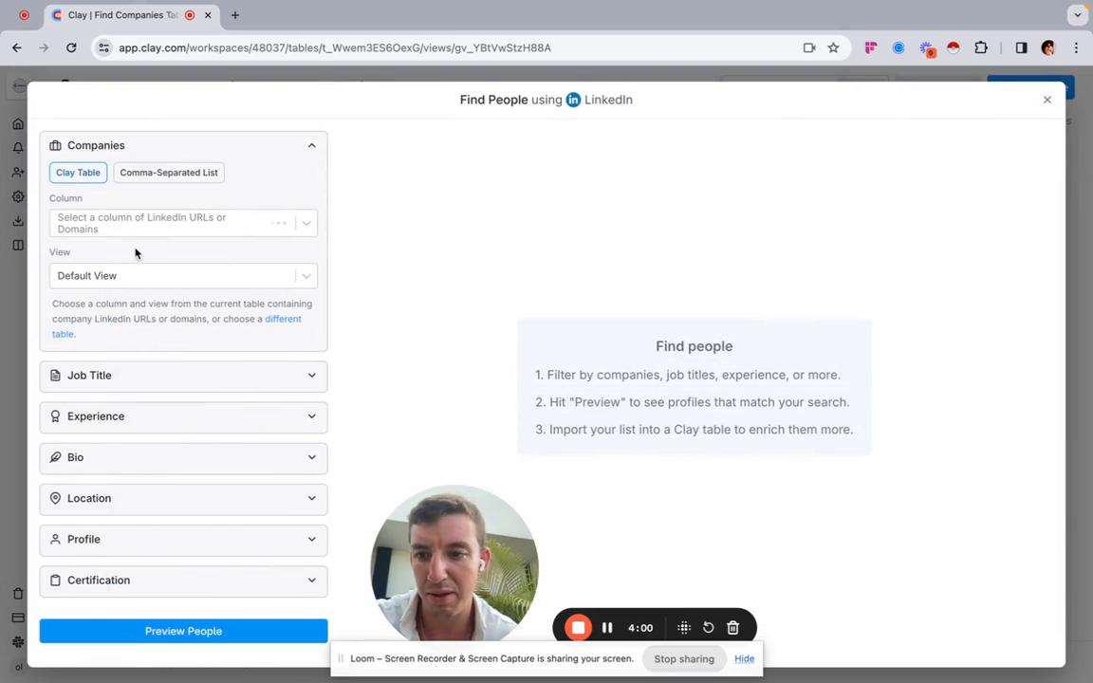
{"action": "left_click", "coordinate": [134, 374]}
{"action": "scroll", "coordinate": [179, 427], "scroll_direction": "down", "scroll_amount": 2}
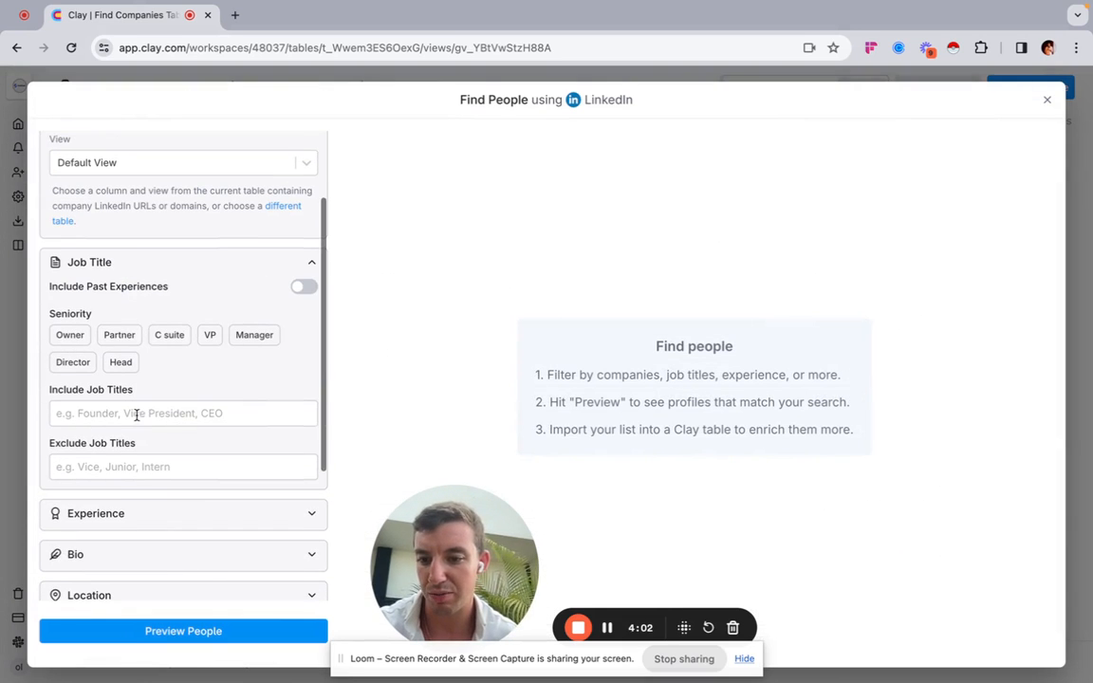
Filter people by the Owner, Partner, C suite, VP, Manager, Director and Head seniority levels and preview the matches.
{"action": "left_click", "coordinate": [134, 413]}
{"action": "left_click", "coordinate": [69, 337]}
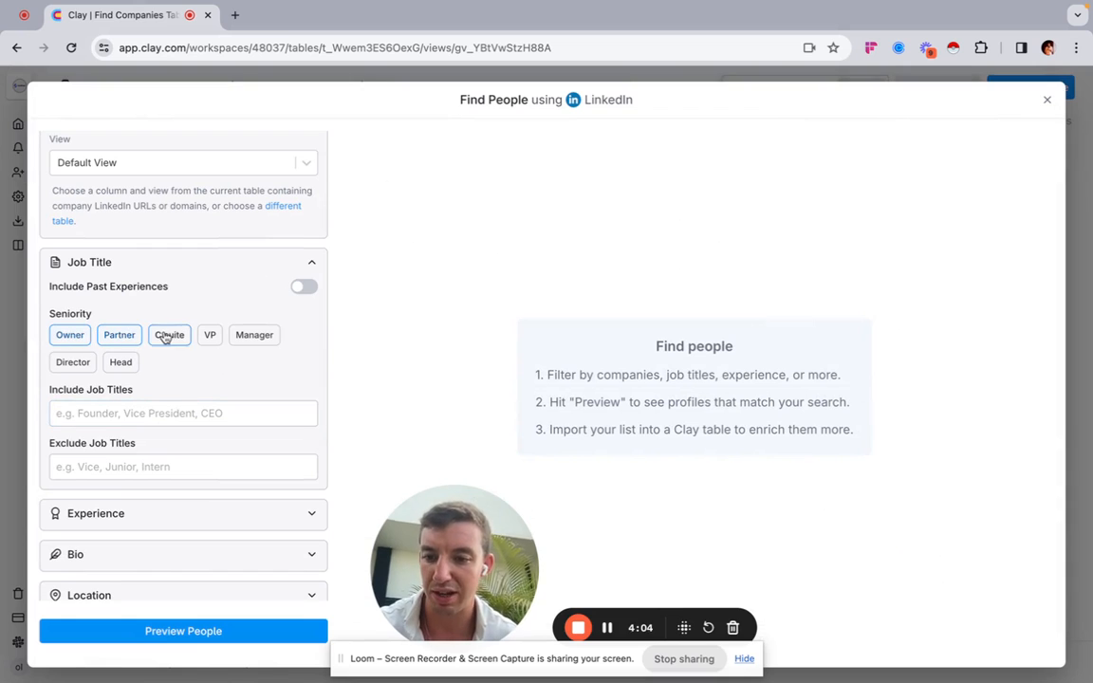
{"action": "left_click", "coordinate": [120, 363]}
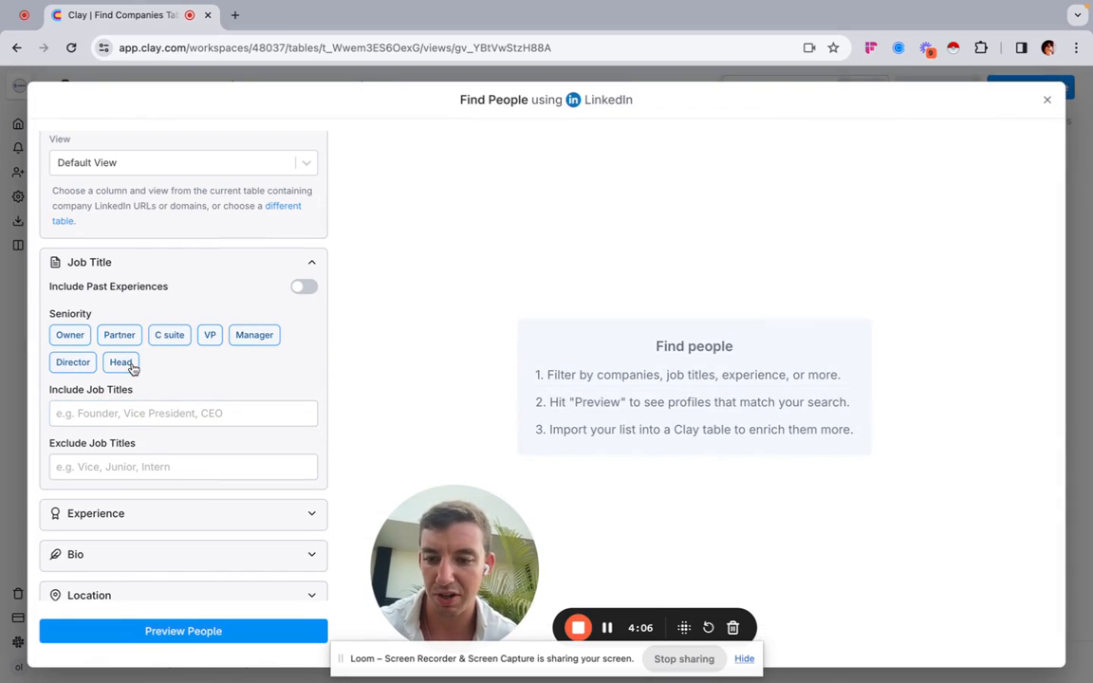
{"action": "scroll", "coordinate": [134, 370], "scroll_direction": "down", "scroll_amount": 3}
{"action": "scroll", "coordinate": [152, 405], "scroll_direction": "down", "scroll_amount": 1}
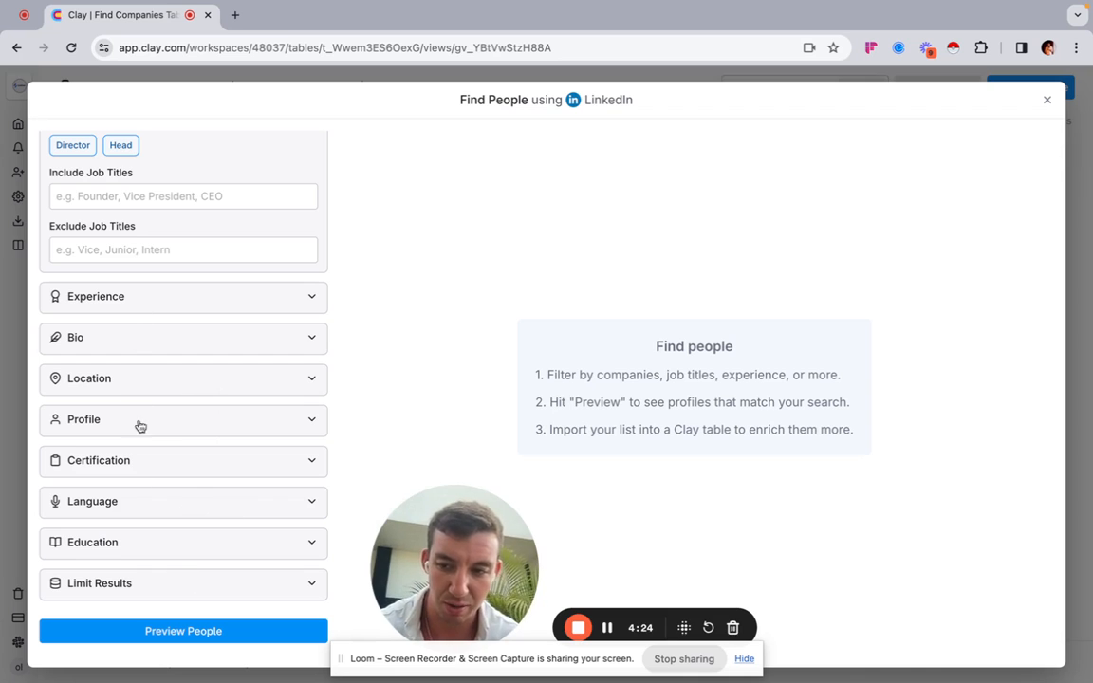
{"action": "left_click", "coordinate": [183, 631]}
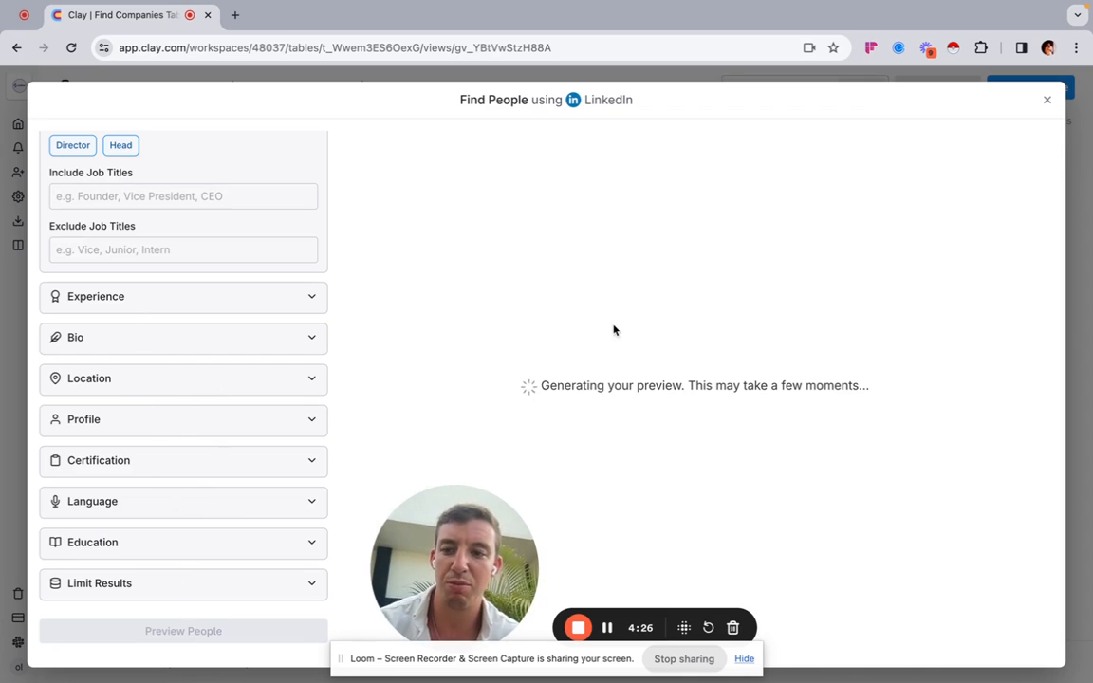
{"action": "scroll", "coordinate": [183, 351], "scroll_direction": "up", "scroll_amount": 5}
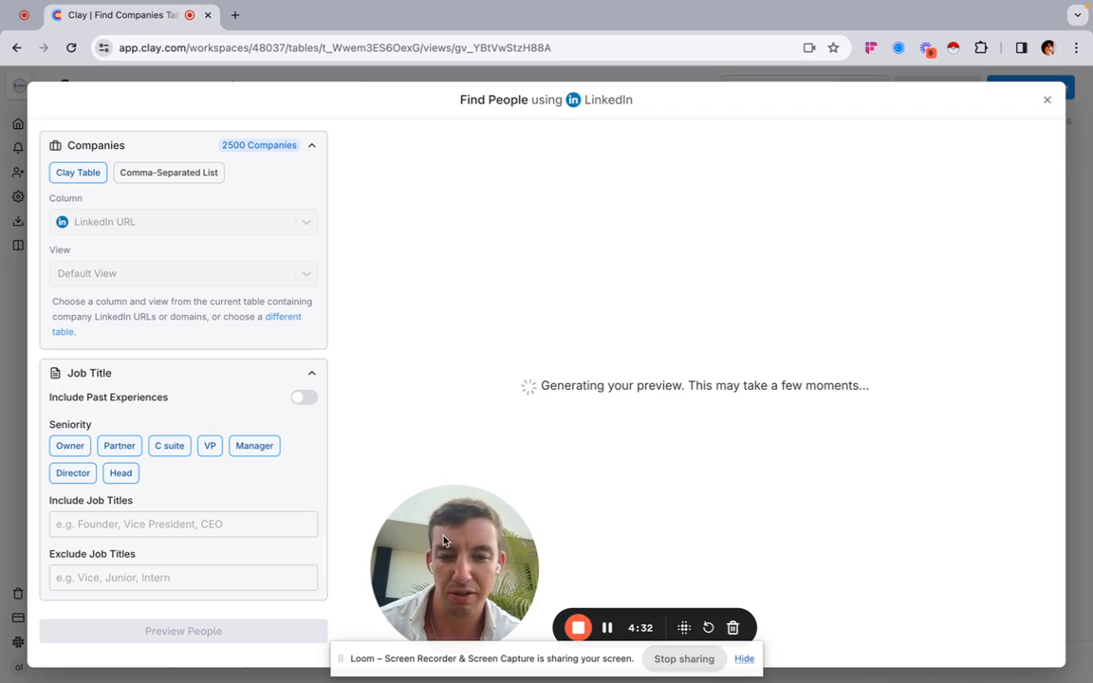
{"action": "left_click_drag", "start_coordinate": [464, 548], "coordinate": [104, 494]}
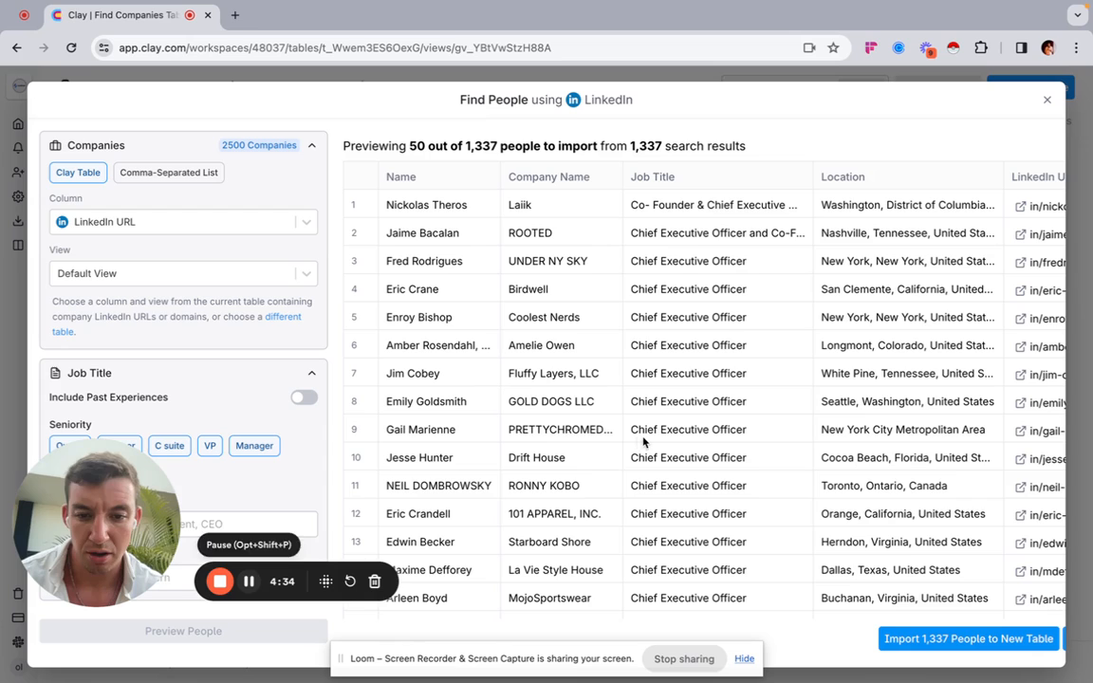
{"action": "scroll", "coordinate": [729, 470], "scroll_direction": "down", "scroll_amount": 1}
{"action": "scroll", "coordinate": [731, 465], "scroll_direction": "up", "scroll_amount": 1}
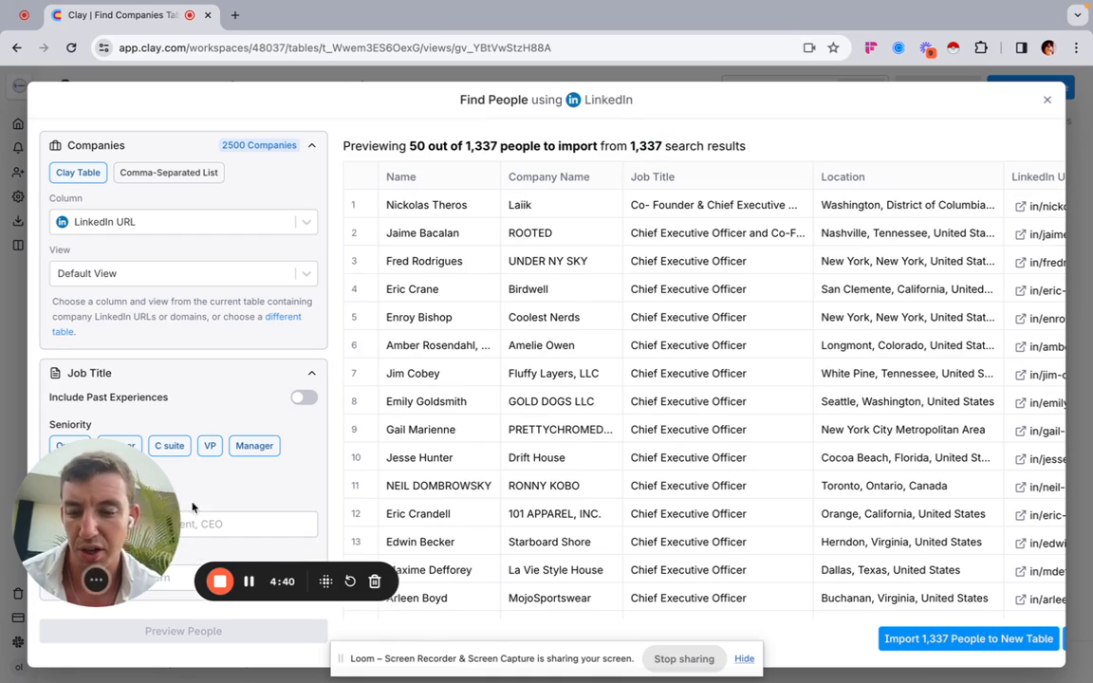
Deselect all the chosen seniority levels in the job title filters.
{"action": "left_click_drag", "start_coordinate": [140, 519], "coordinate": [484, 503]}
{"action": "left_click", "coordinate": [110, 529]}
{"action": "left_click", "coordinate": [68, 446]}
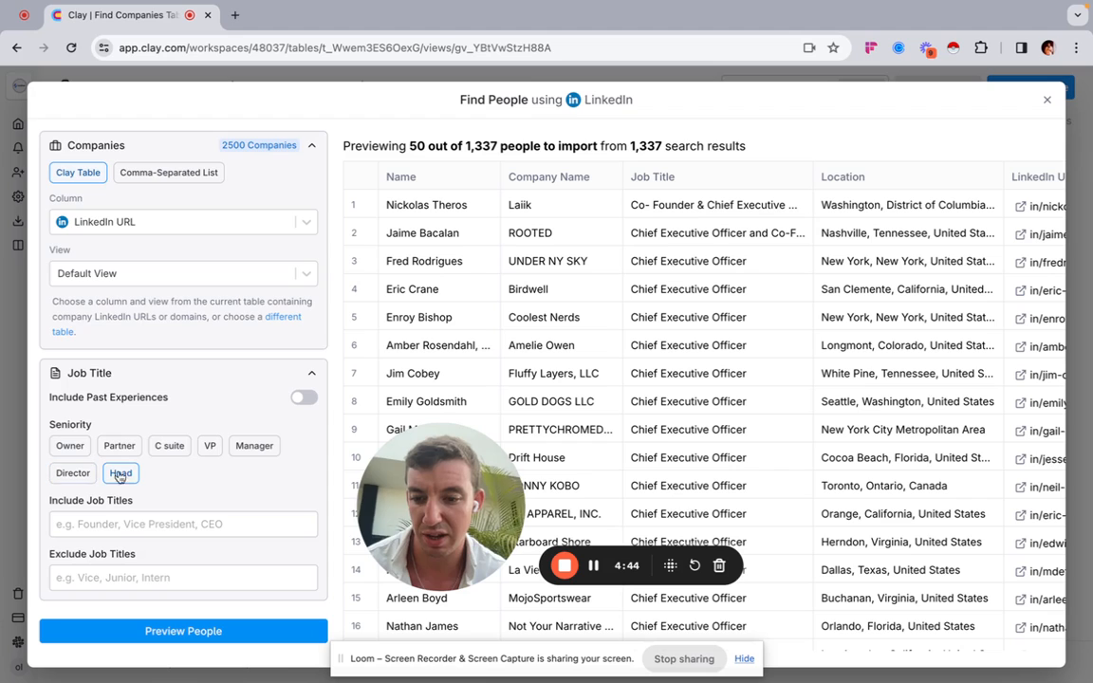
Add founder, marketing and head to the job titles to include in the people search.
{"action": "scroll", "coordinate": [116, 539], "scroll_direction": "down", "scroll_amount": 2}
{"action": "left_click", "coordinate": [114, 436]}
{"action": "type", "text": "f"}
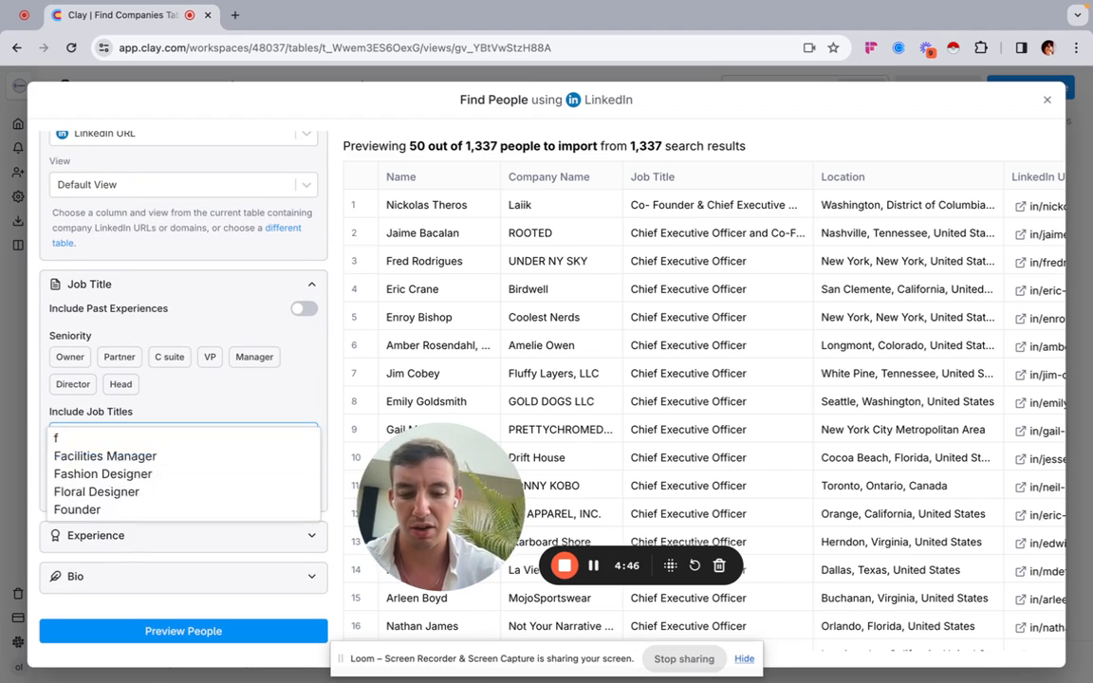
{"action": "type", "text": "ounder"}
{"action": "key", "text": "Return"}
{"action": "type", "text": "marketing"}
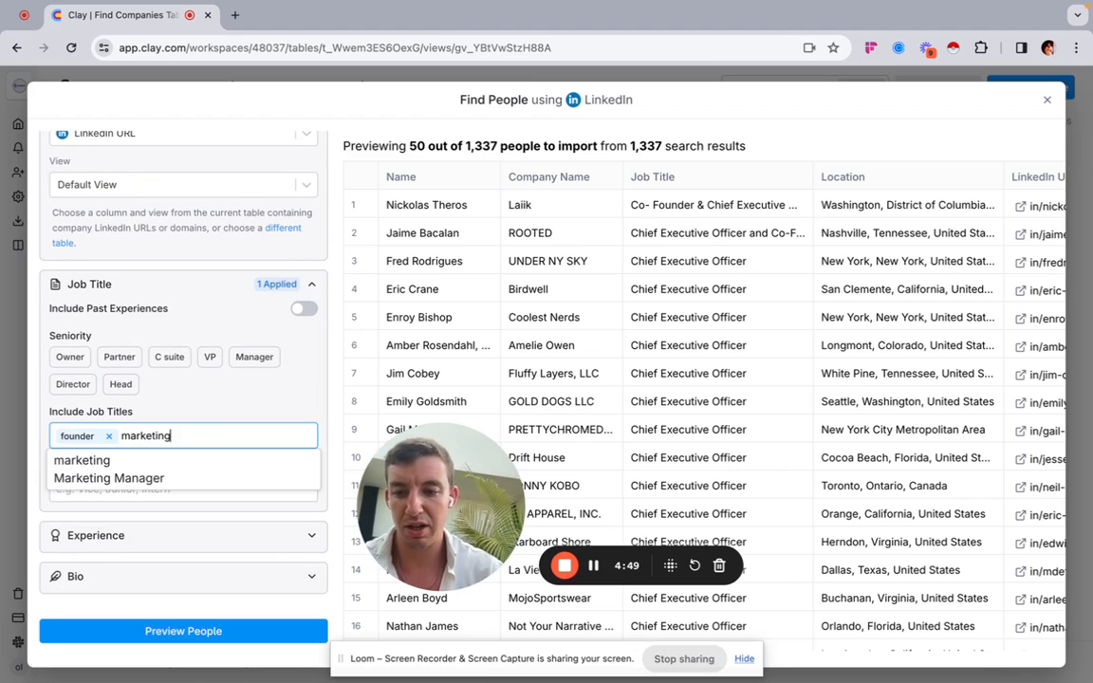
{"action": "key", "text": "Return"}
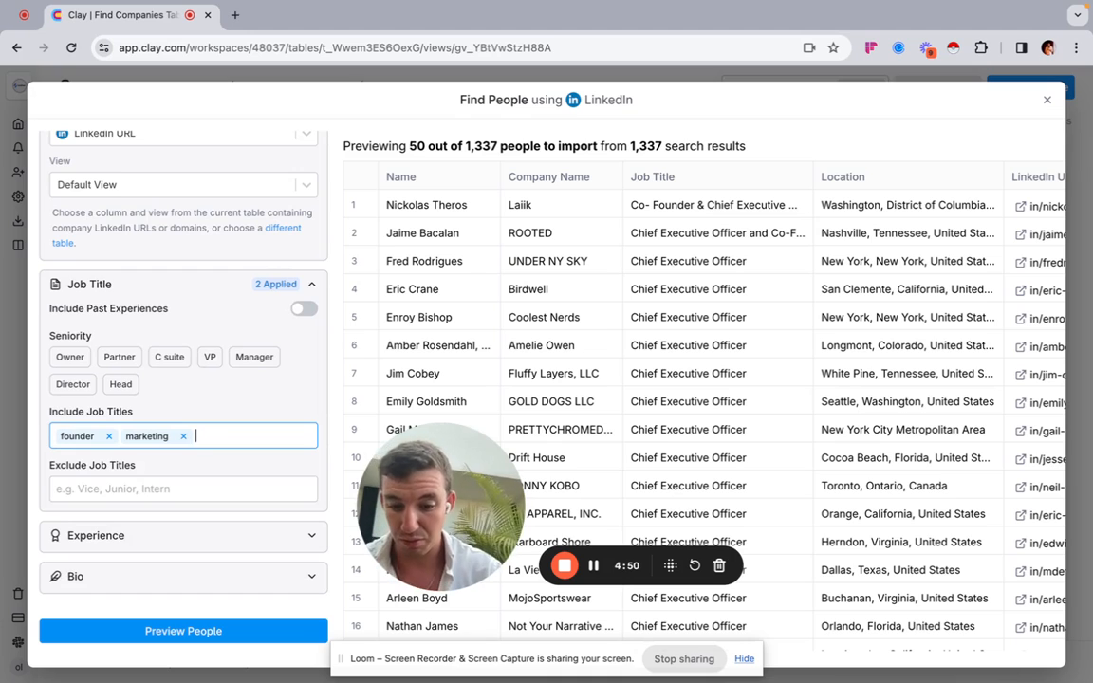
{"action": "type", "text": "head"}
{"action": "key", "text": "Return"}
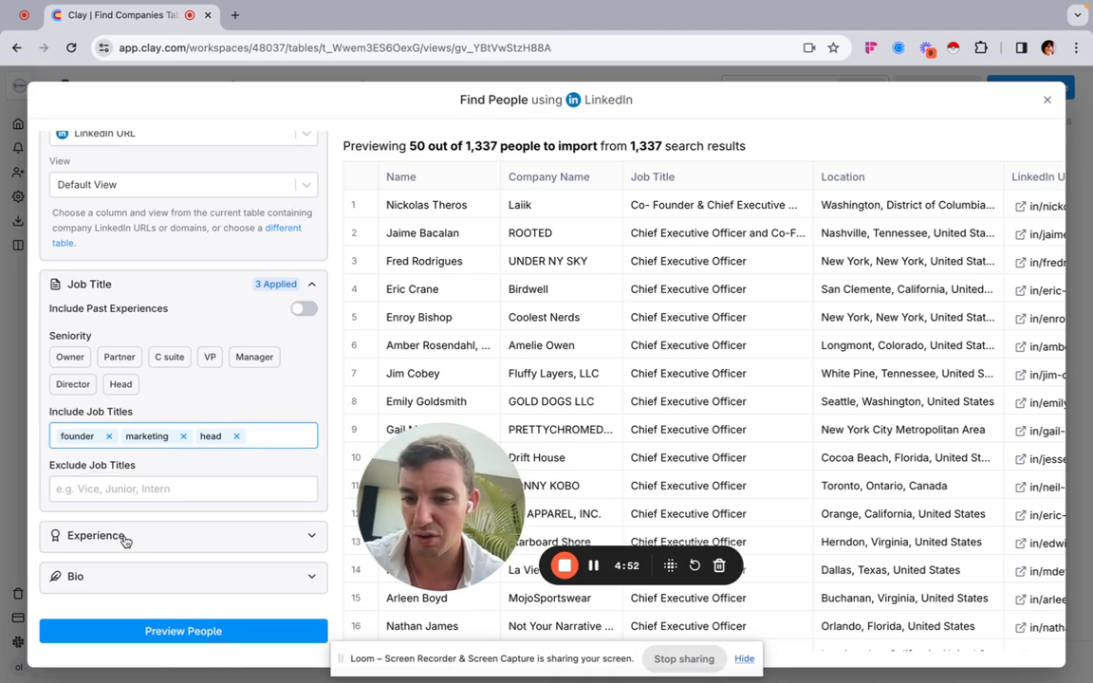
Extend the included job titles with ceo, owner, senior and vice president.
{"action": "type", "text": "ceo"}
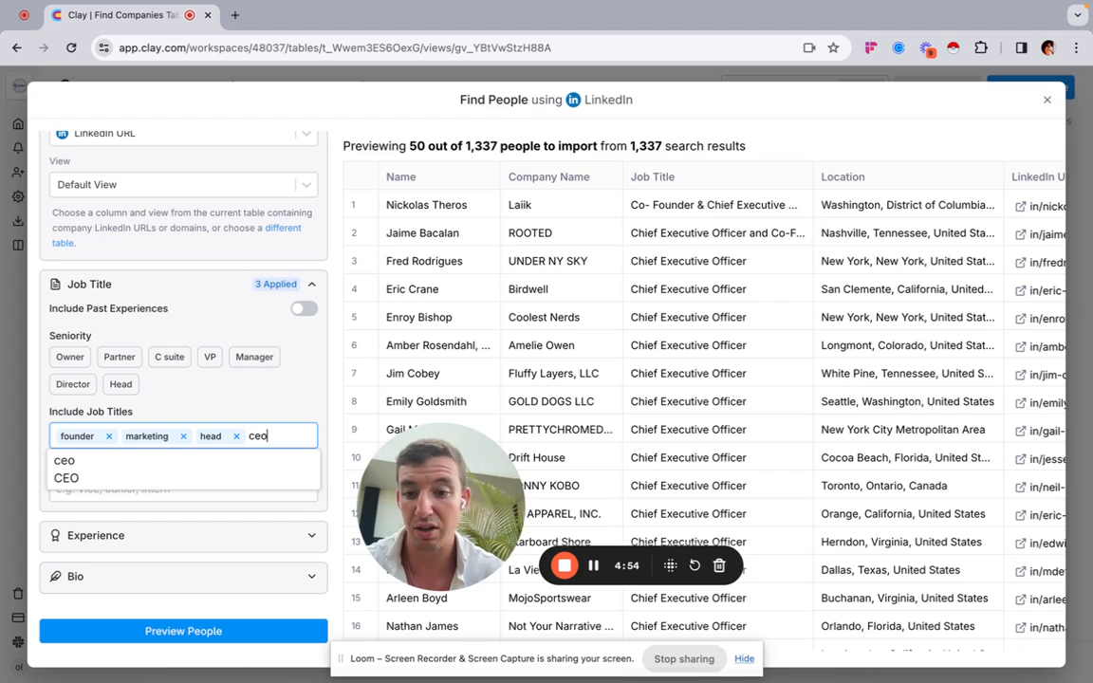
{"action": "key", "text": "Return"}
{"action": "type", "text": "owner"}
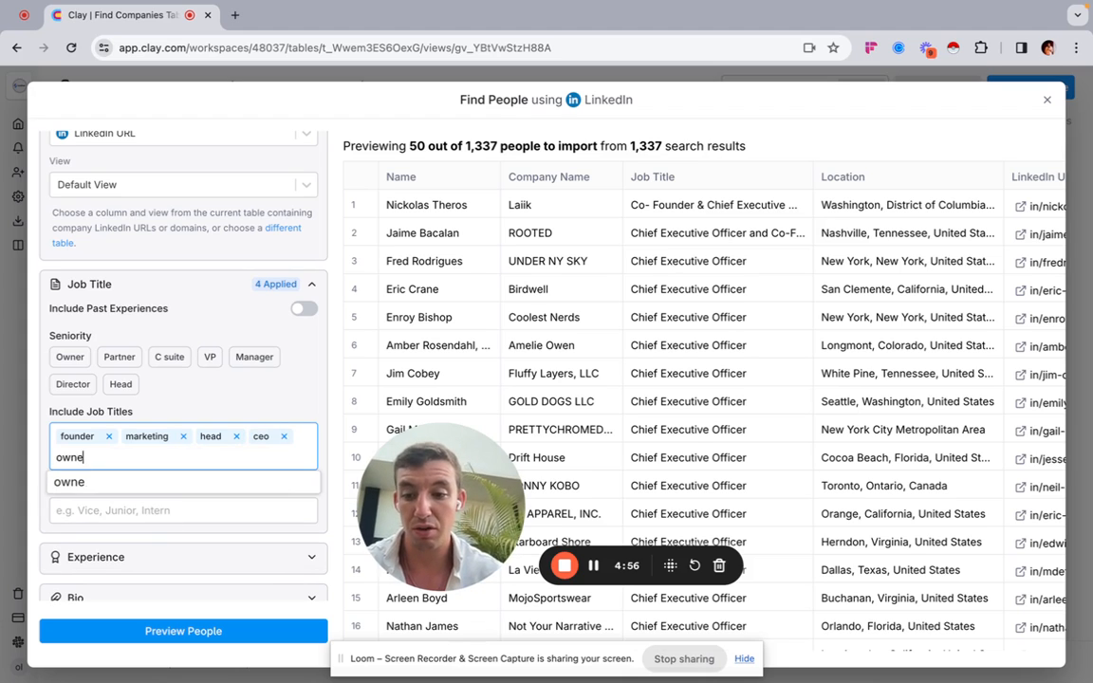
{"action": "key", "text": "Return"}
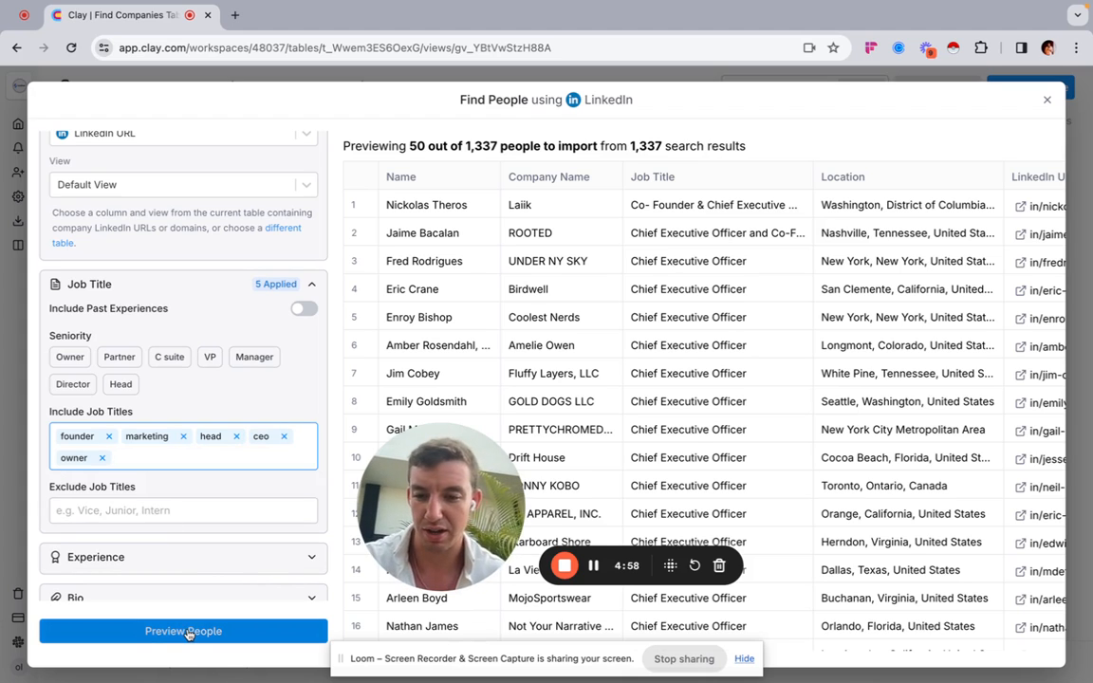
{"action": "type", "text": "senrio"}
{"action": "key", "text": "BackSpace"}
{"action": "key", "text": "BackSpace"}
{"action": "key", "text": "BackSpace"}
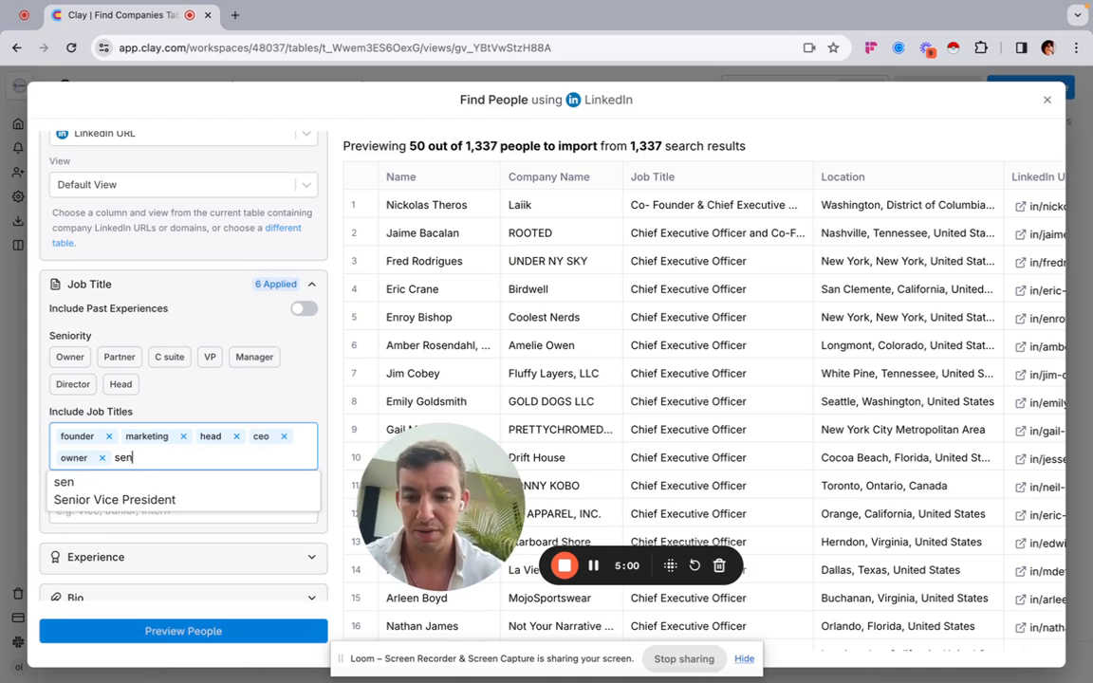
{"action": "type", "text": "ior"}
{"action": "key", "text": "Return"}
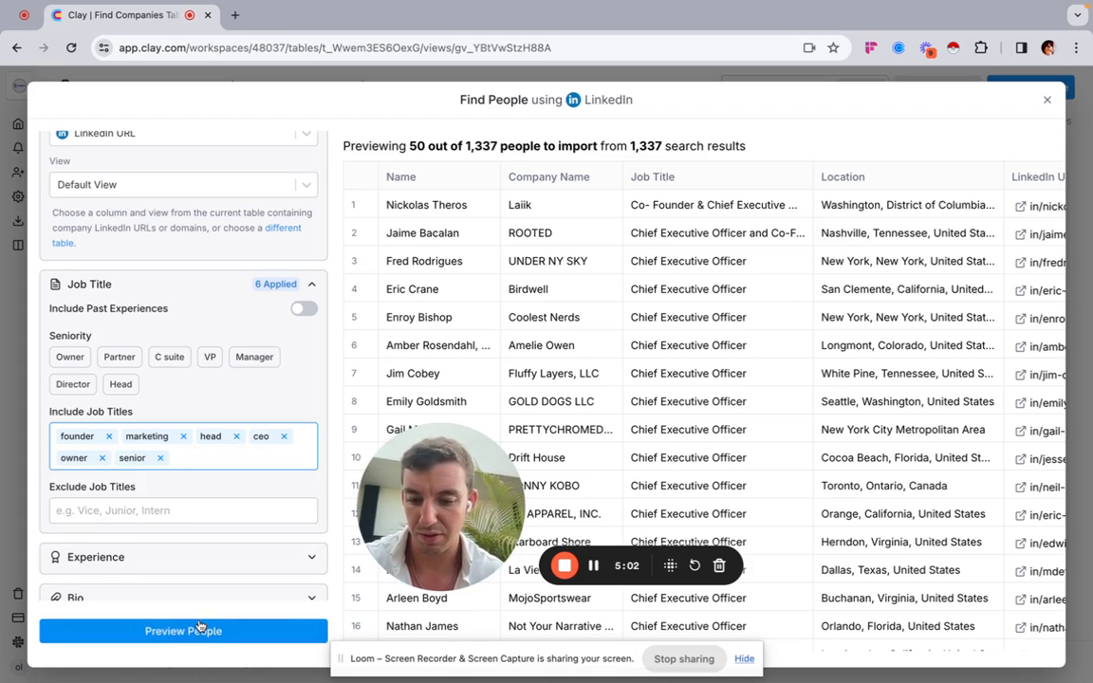
{"action": "type", "text": "vice president"}
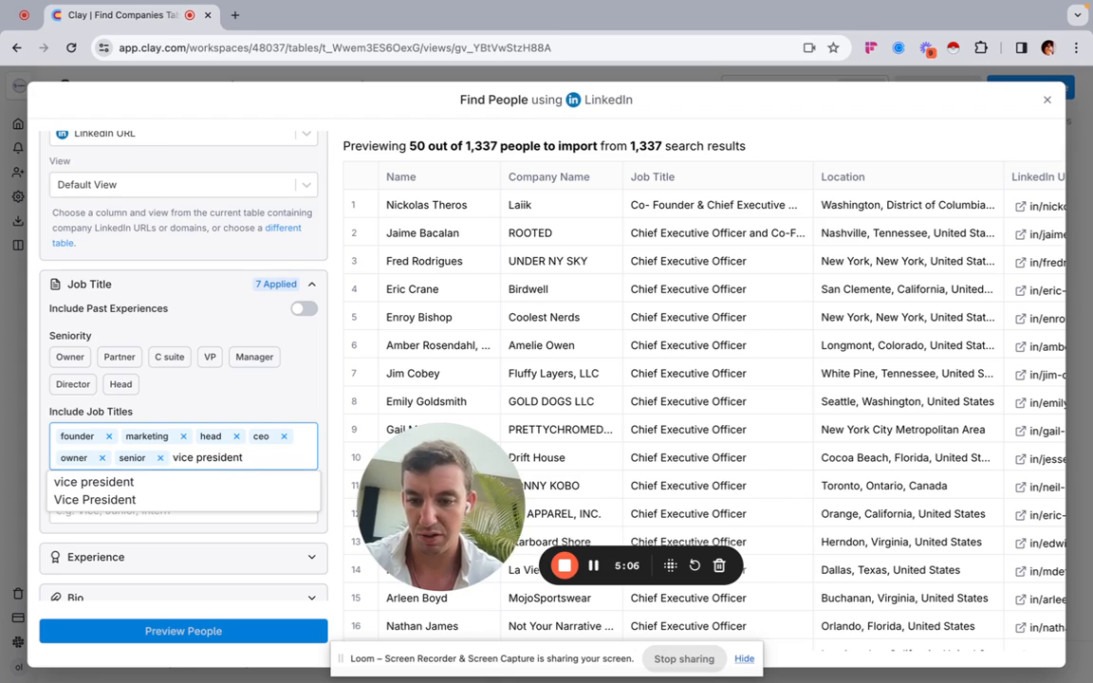
{"action": "key", "text": "Return"}
Preview the people matching the included job titles and look through the list and the remaining filters.
{"action": "left_click", "coordinate": [183, 630]}
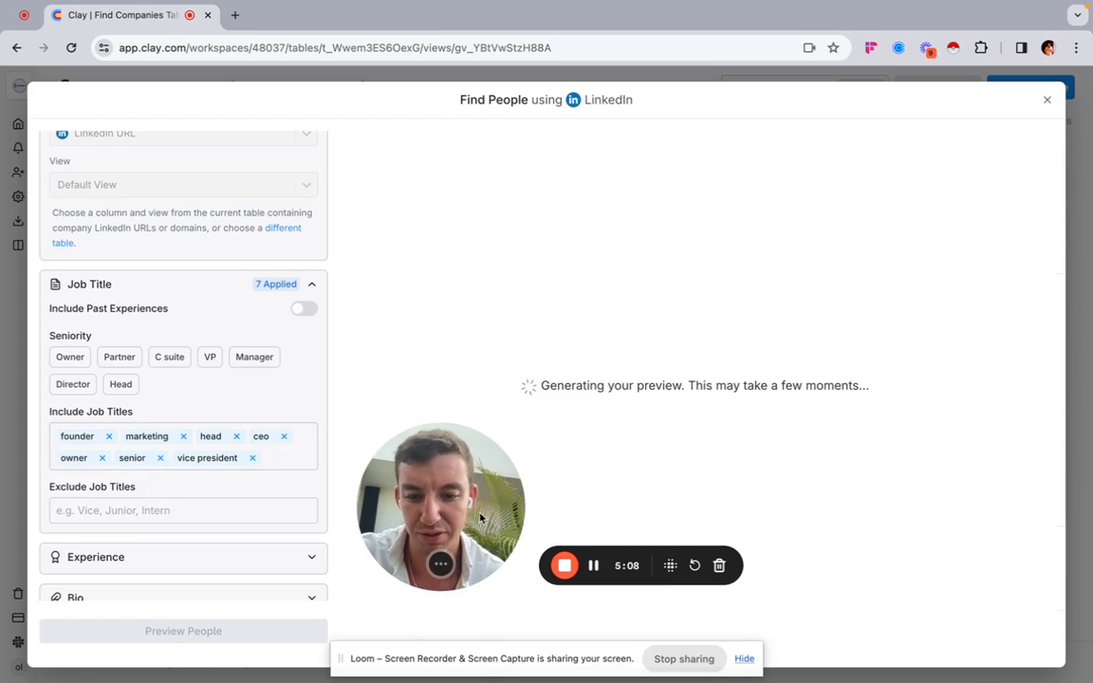
{"action": "scroll", "coordinate": [673, 299], "scroll_direction": "down", "scroll_amount": 10}
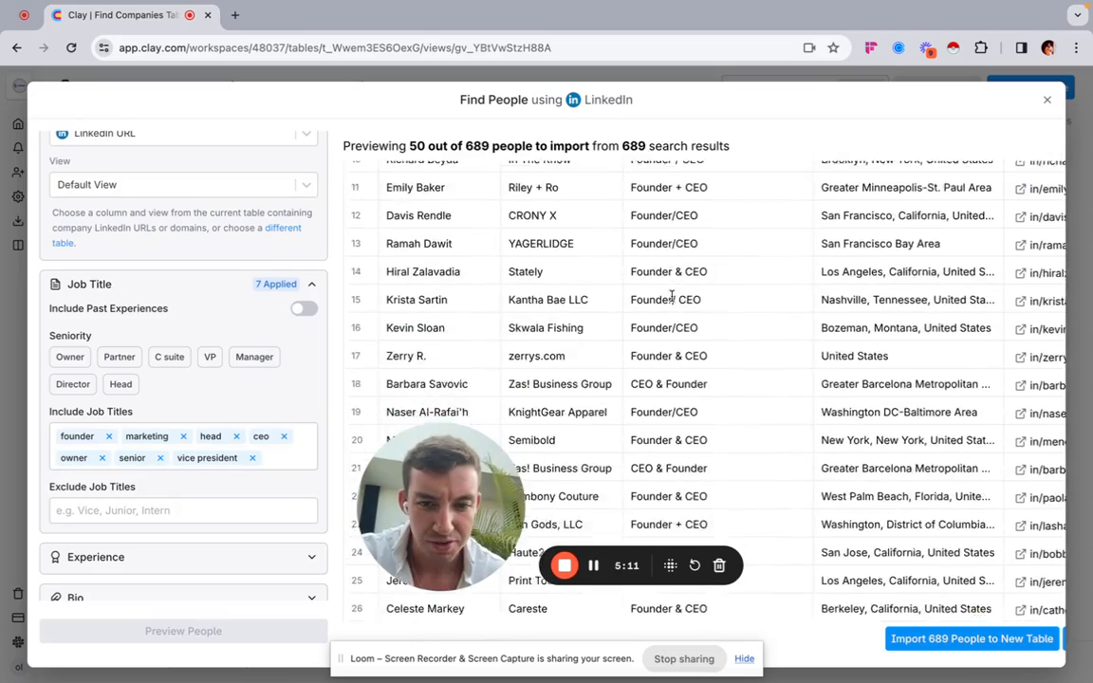
{"action": "scroll", "coordinate": [666, 300], "scroll_direction": "up", "scroll_amount": 10}
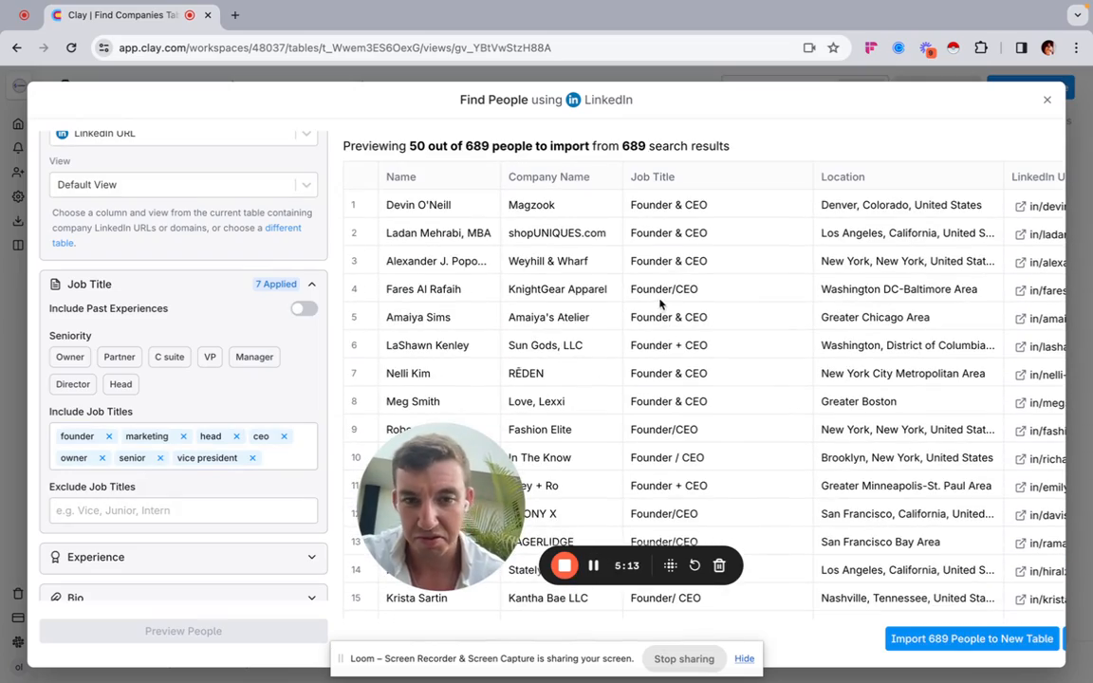
{"action": "scroll", "coordinate": [266, 445], "scroll_direction": "down", "scroll_amount": 5}
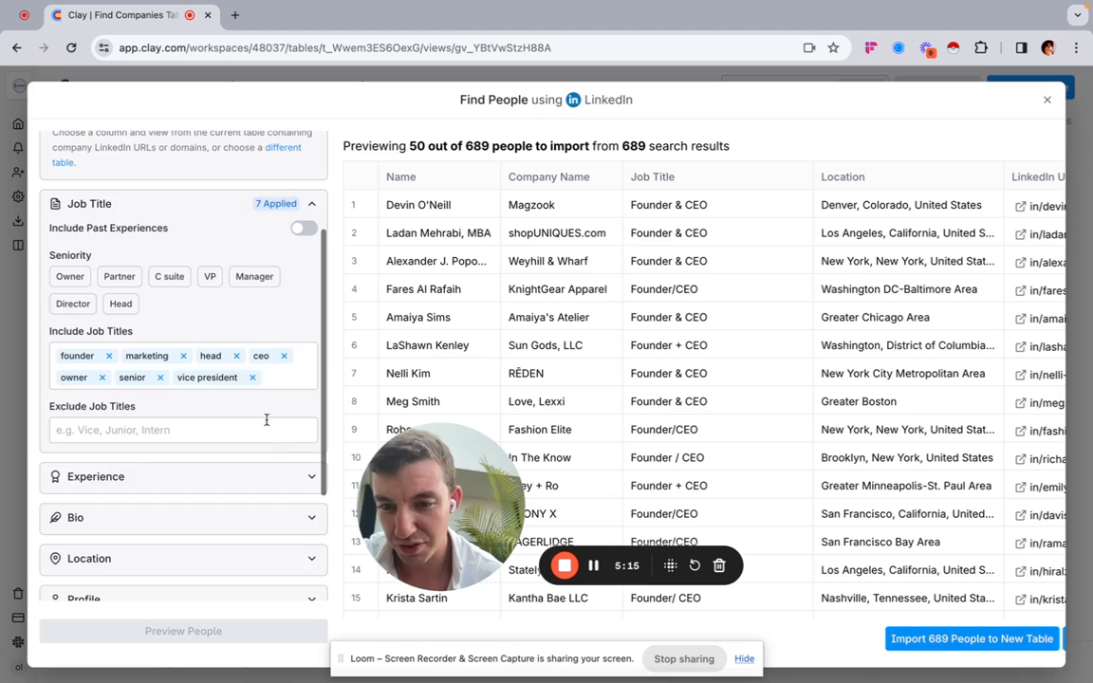
{"action": "scroll", "coordinate": [110, 288], "scroll_direction": "up", "scroll_amount": 2}
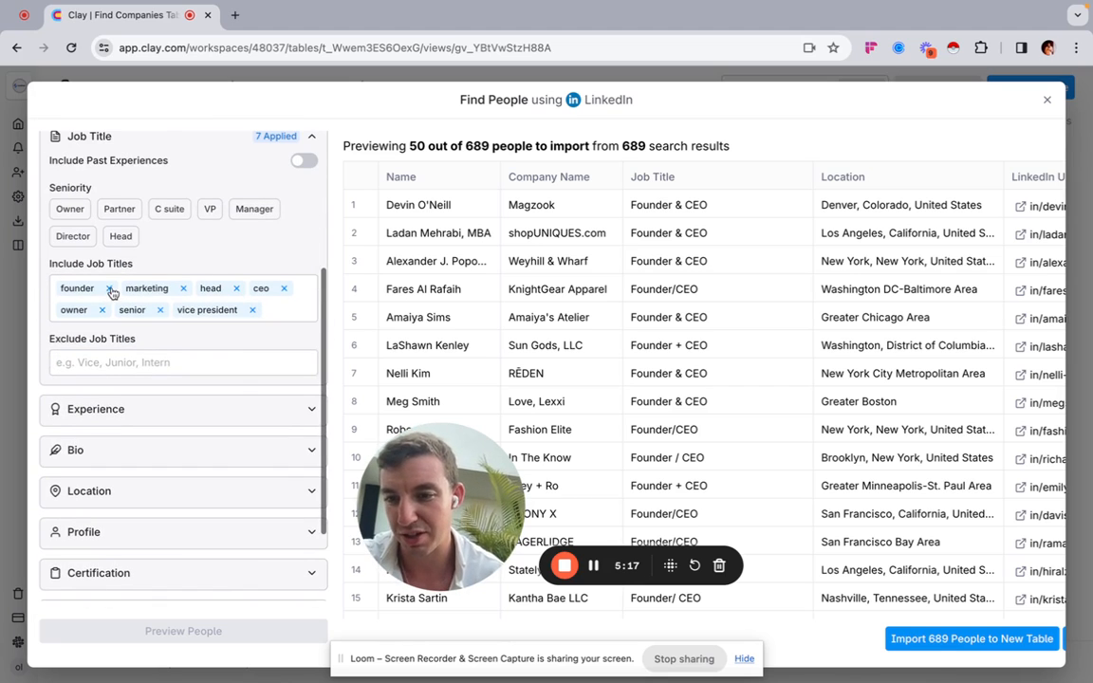
Remove every included job title from the people search, from founder through vice president.
{"action": "left_click", "coordinate": [109, 288]}
{"action": "left_click", "coordinate": [111, 288]}
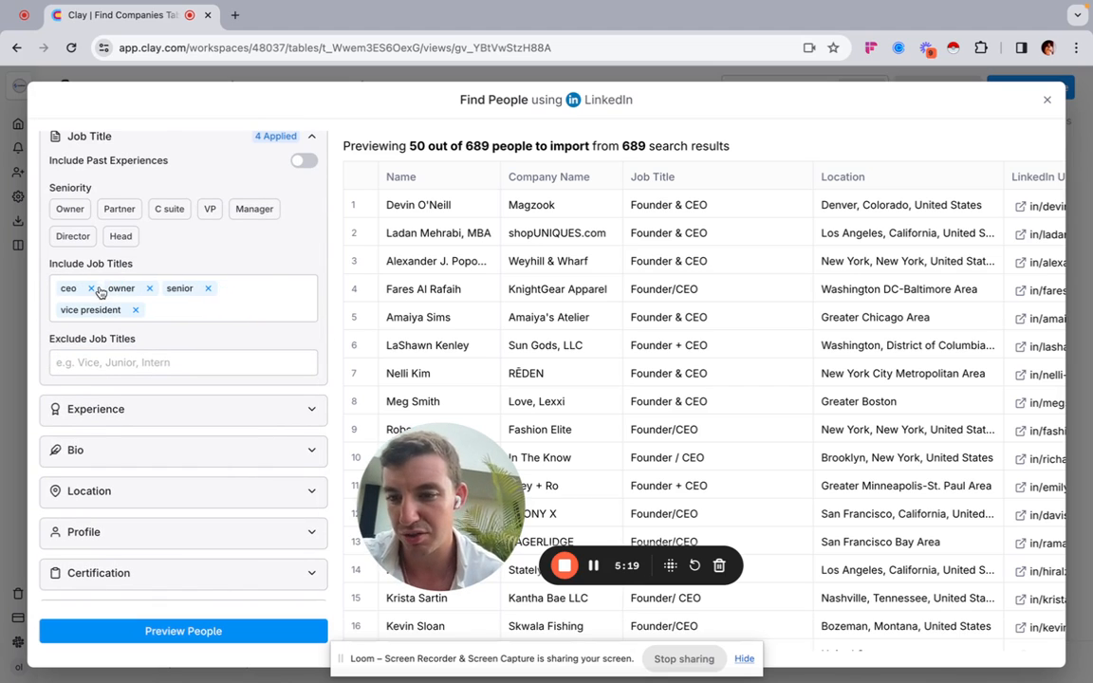
{"action": "left_click", "coordinate": [92, 288]}
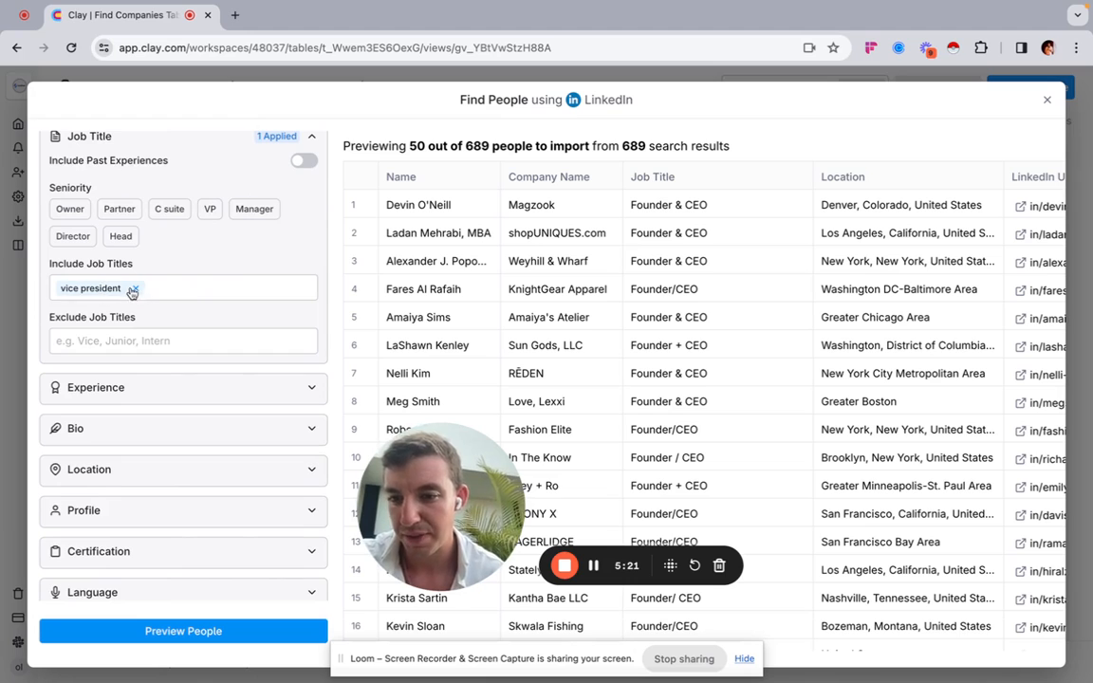
{"action": "left_click", "coordinate": [132, 289]}
Enter intern and assitant as job titles to exclude from the people search.
{"action": "left_click", "coordinate": [98, 341]}
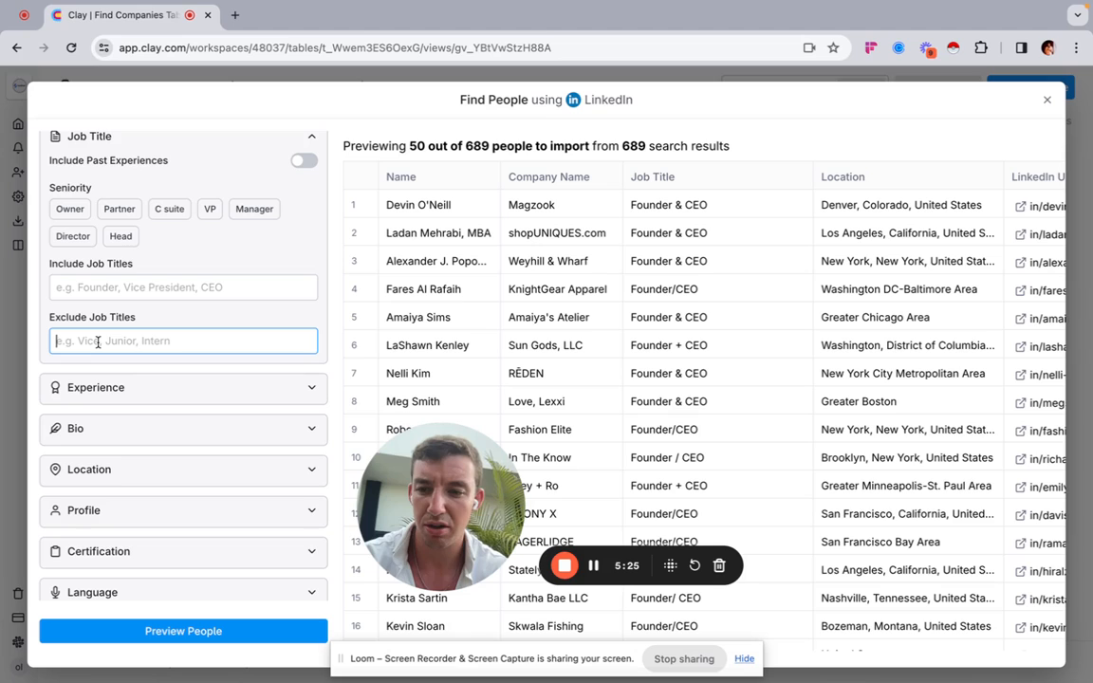
{"action": "type", "text": "inter"}
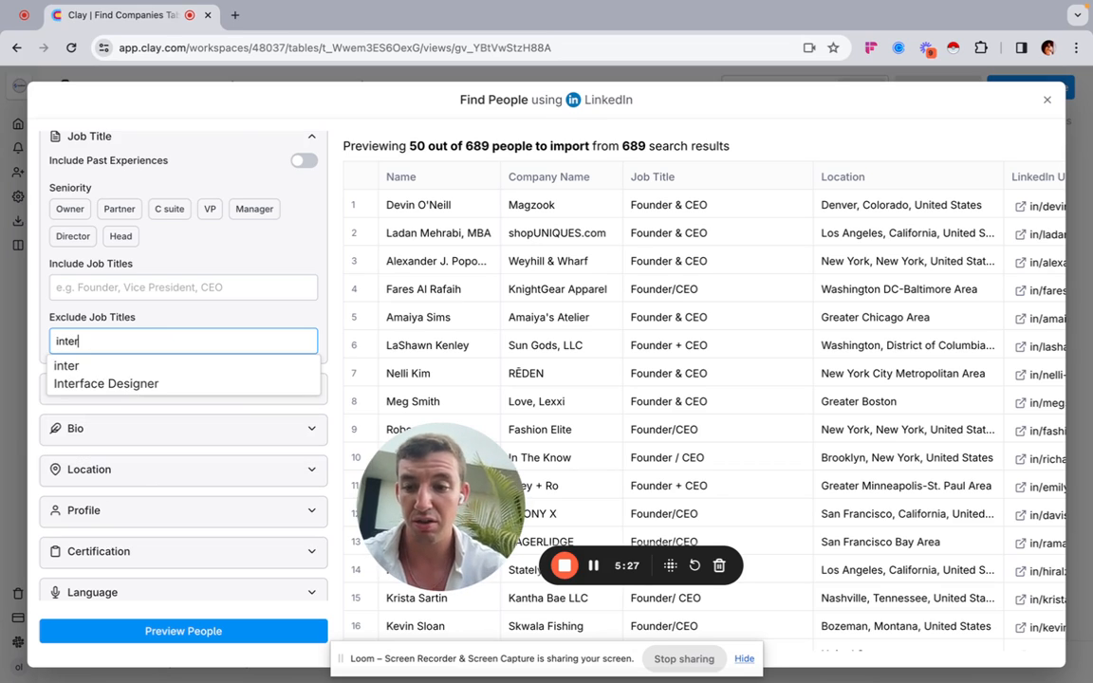
{"action": "key", "text": "Return"}
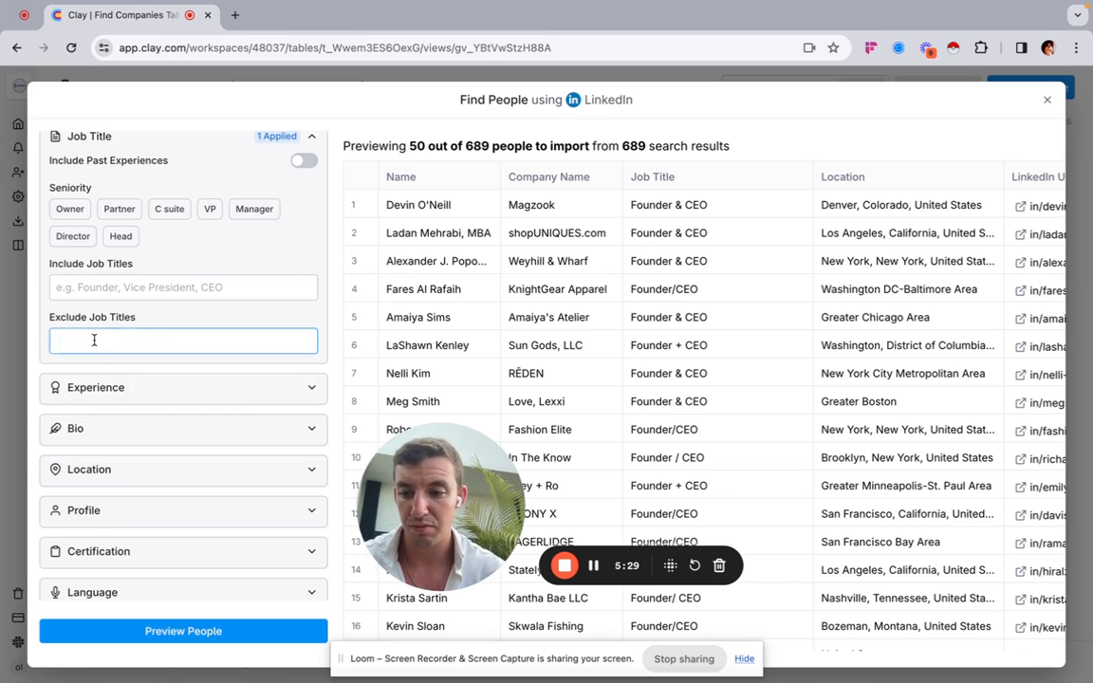
{"action": "type", "text": "intern"}
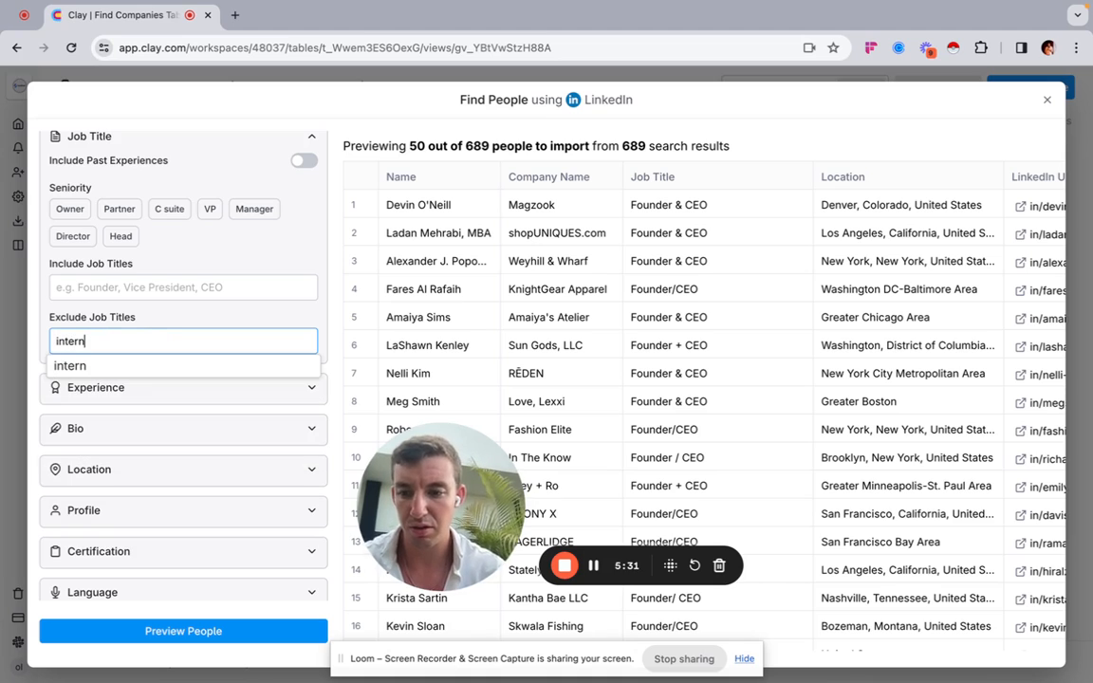
{"action": "key", "text": "Return"}
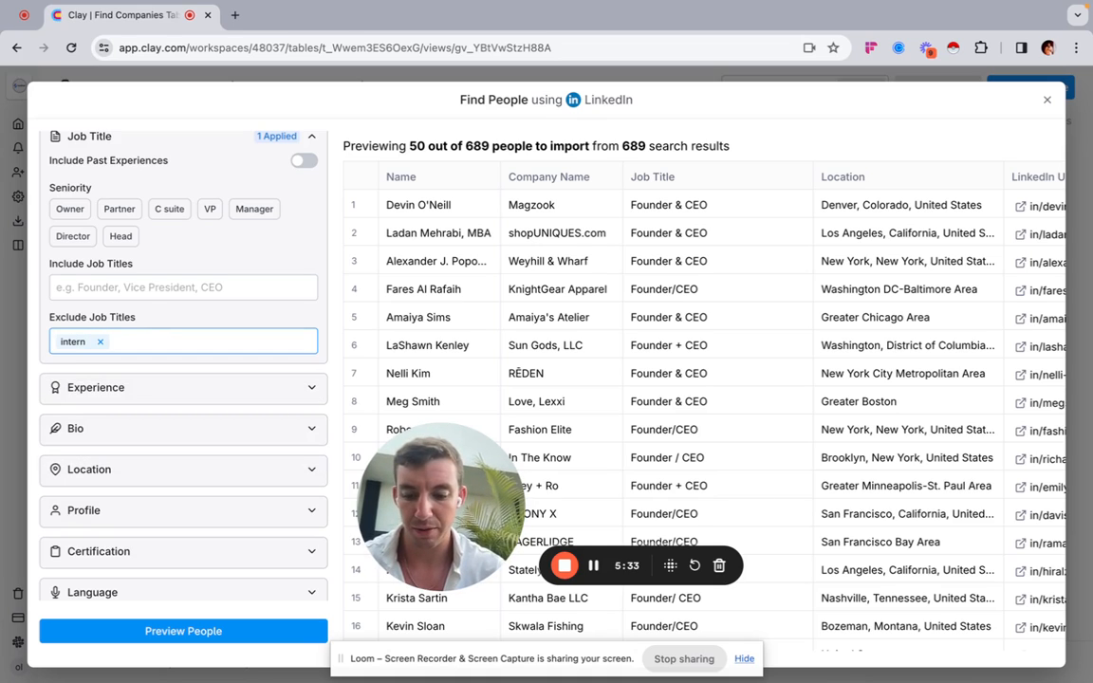
{"action": "type", "text": "assi"}
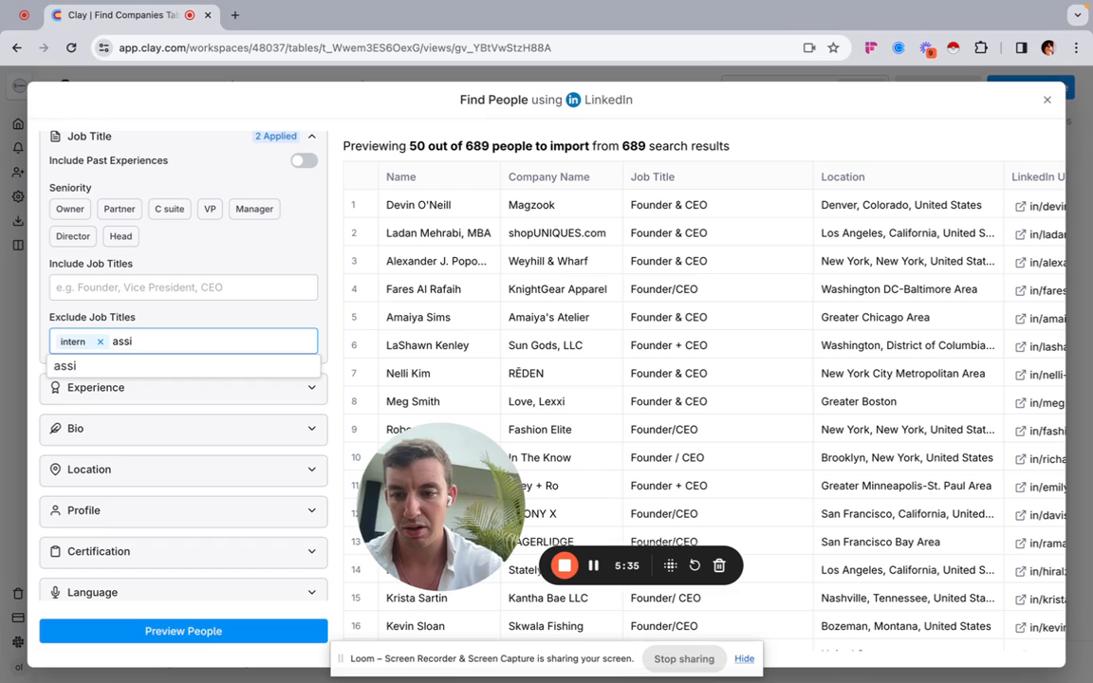
{"action": "type", "text": "tant"}
{"action": "key", "text": "Return"}
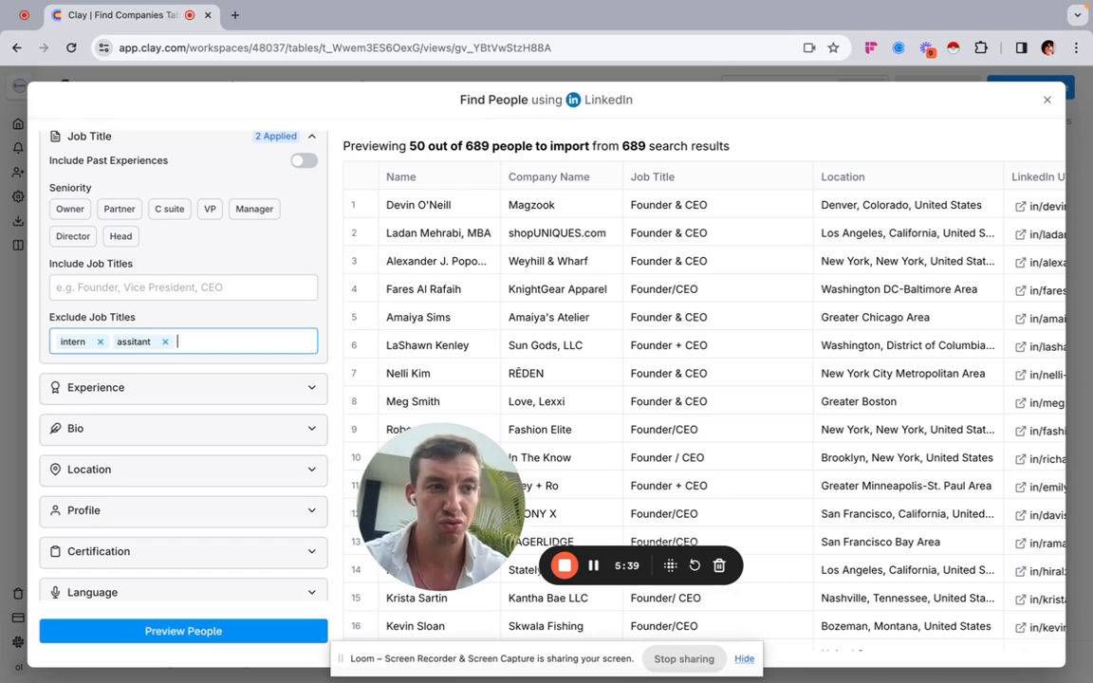
Add product and tech to the excluded job titles.
{"action": "type", "text": "prodyc"}
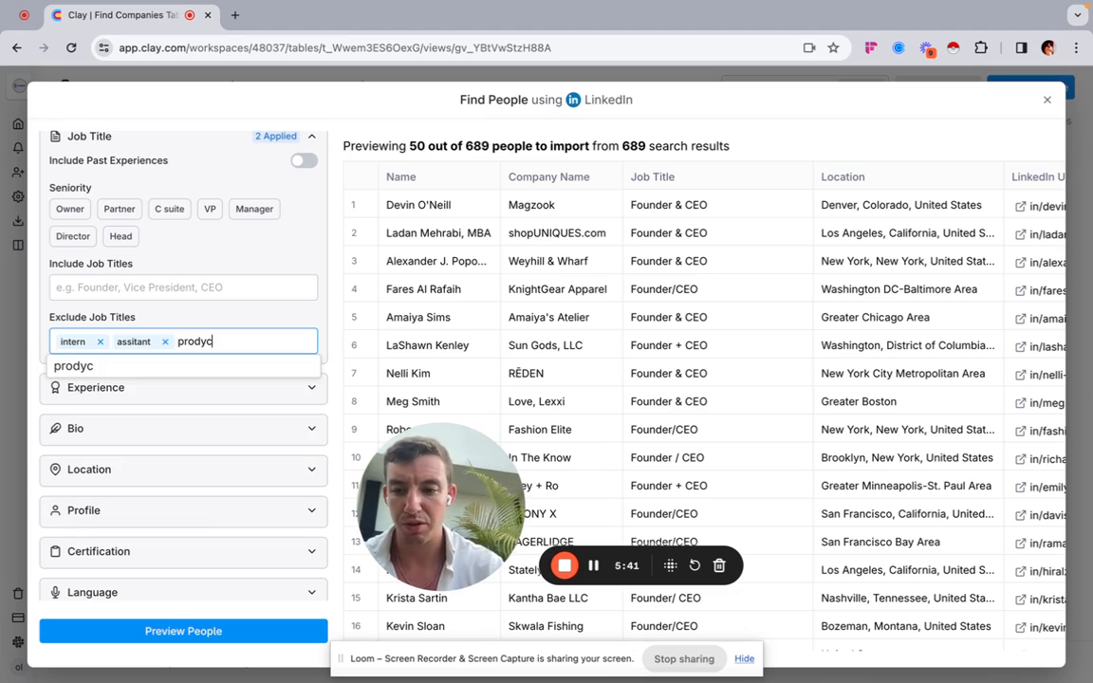
{"action": "key", "text": "BackSpace"}
{"action": "key", "text": "BackSpace"}
{"action": "type", "text": "uct"}
{"action": "key", "text": "Return"}
{"action": "type", "text": "te"}
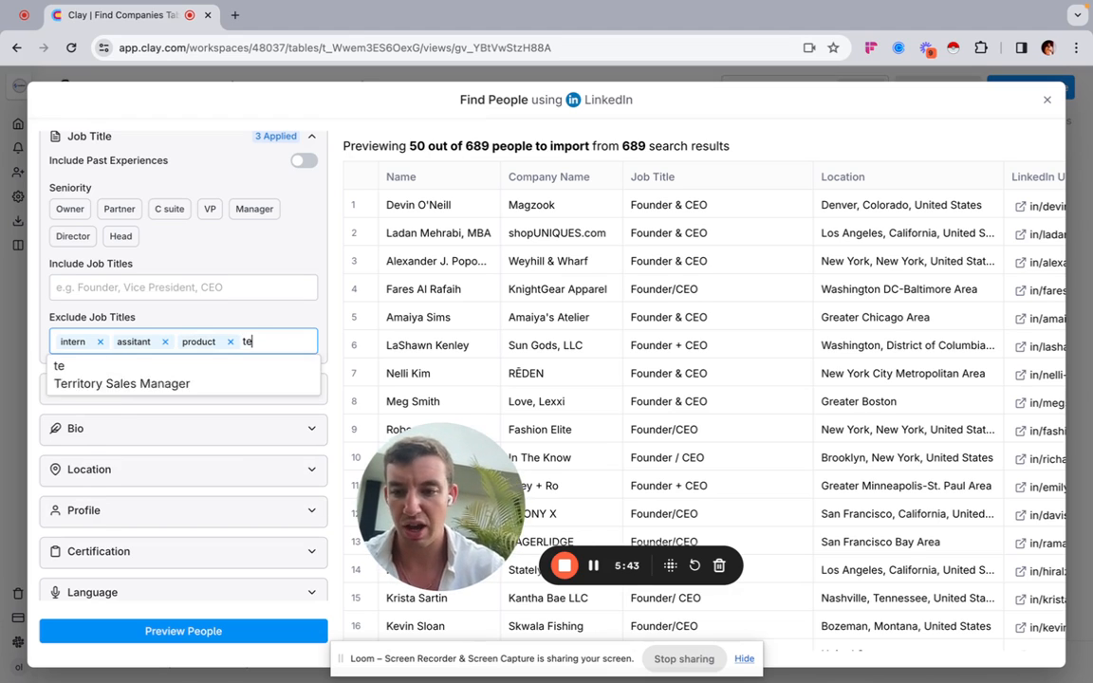
{"action": "type", "text": "ch"}
{"action": "key", "text": "Return"}
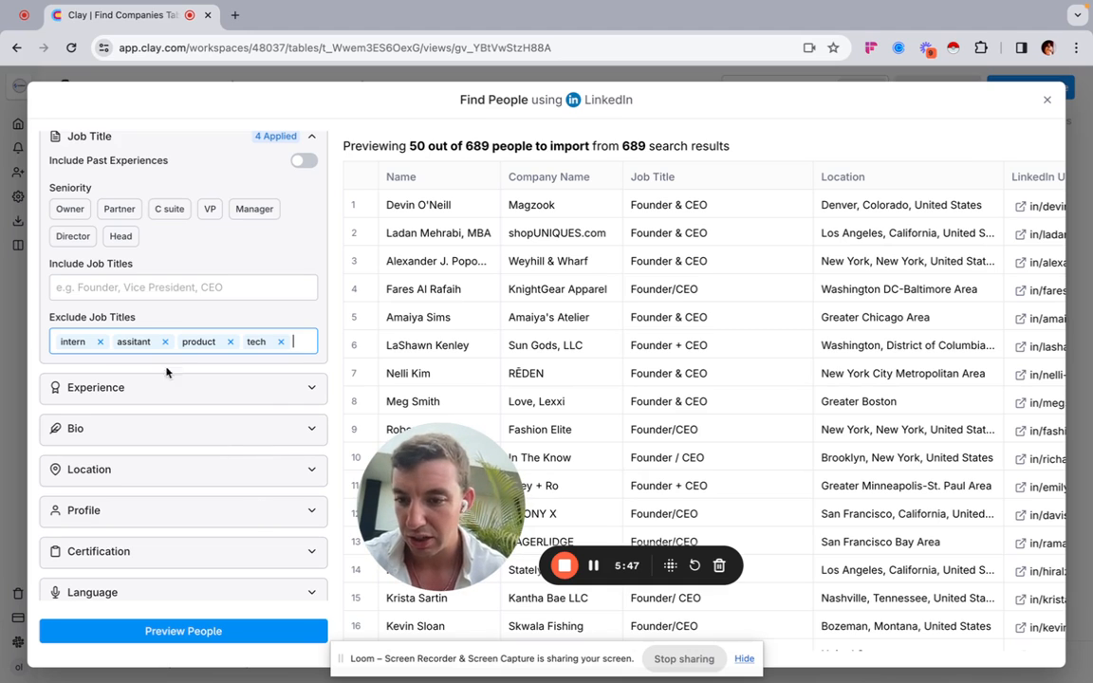
Replace the misspelled excluded job title assitant with assistant.
{"action": "left_click", "coordinate": [165, 342]}
{"action": "type", "text": "a"}
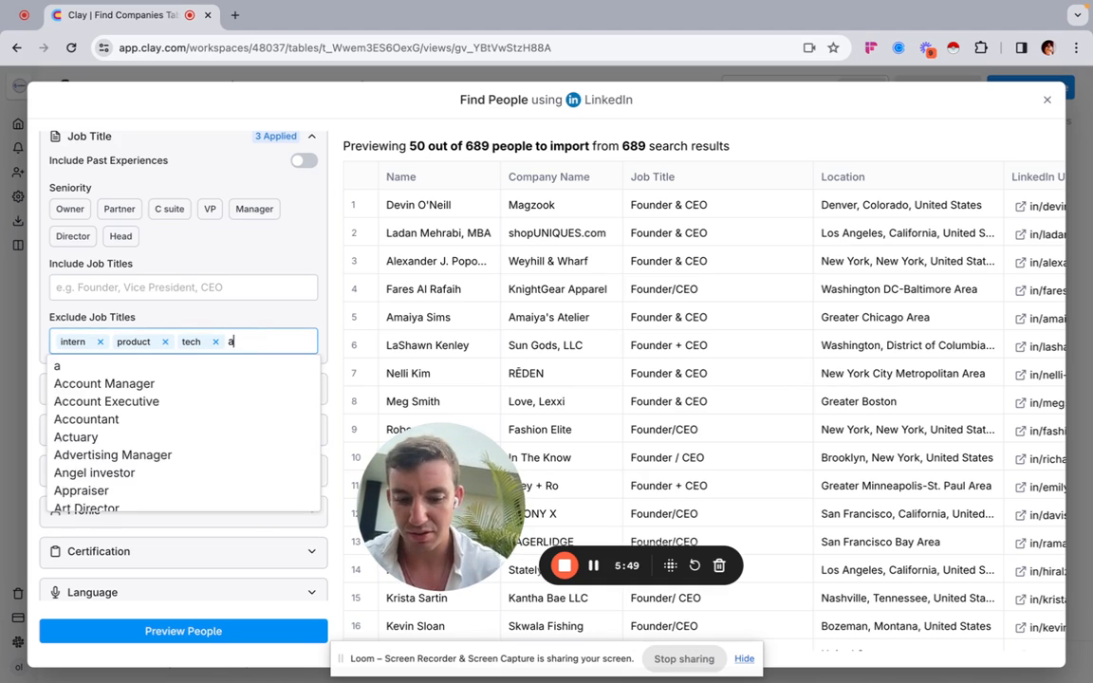
{"action": "type", "text": "ssistant"}
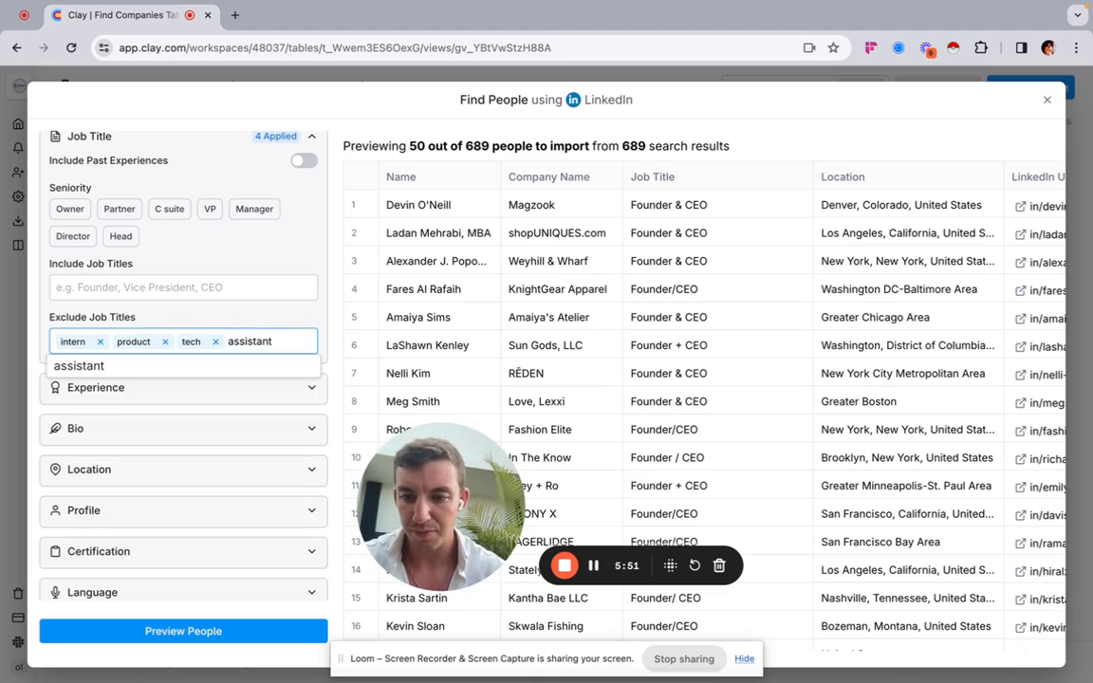
{"action": "key", "text": "Return"}
Preview the people left after the job title exclusions and examine the result count and listed job titles.
{"action": "left_click", "coordinate": [180, 631]}
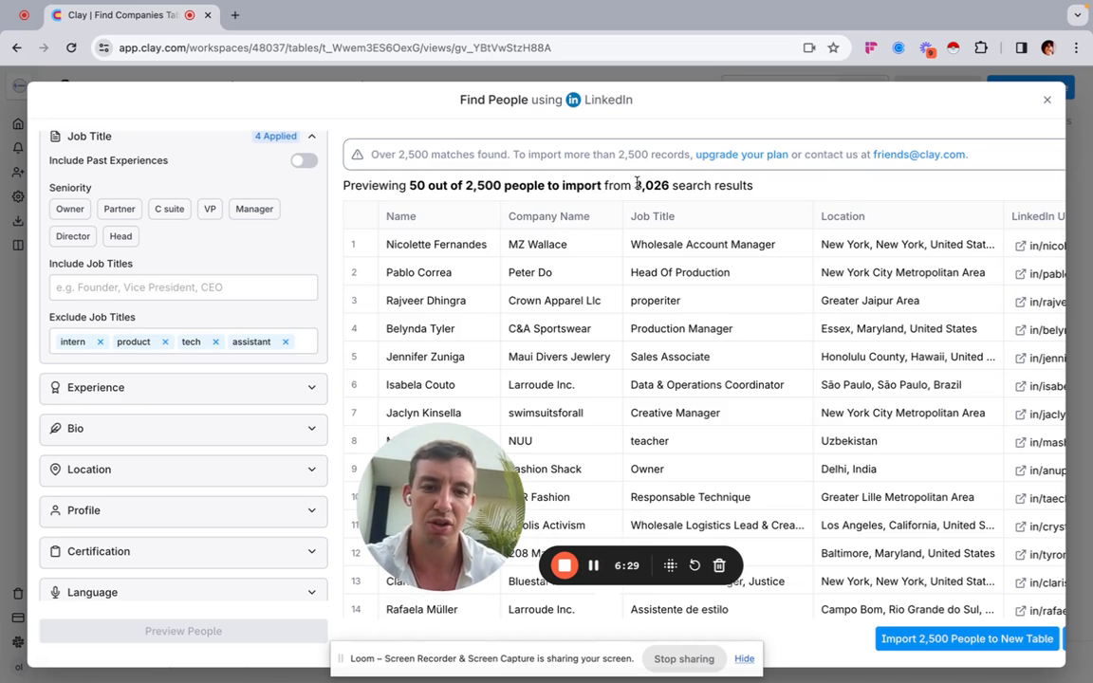
{"action": "left_click_drag", "start_coordinate": [637, 183], "coordinate": [714, 185]}
{"action": "scroll", "coordinate": [654, 366], "scroll_direction": "down", "scroll_amount": 3}
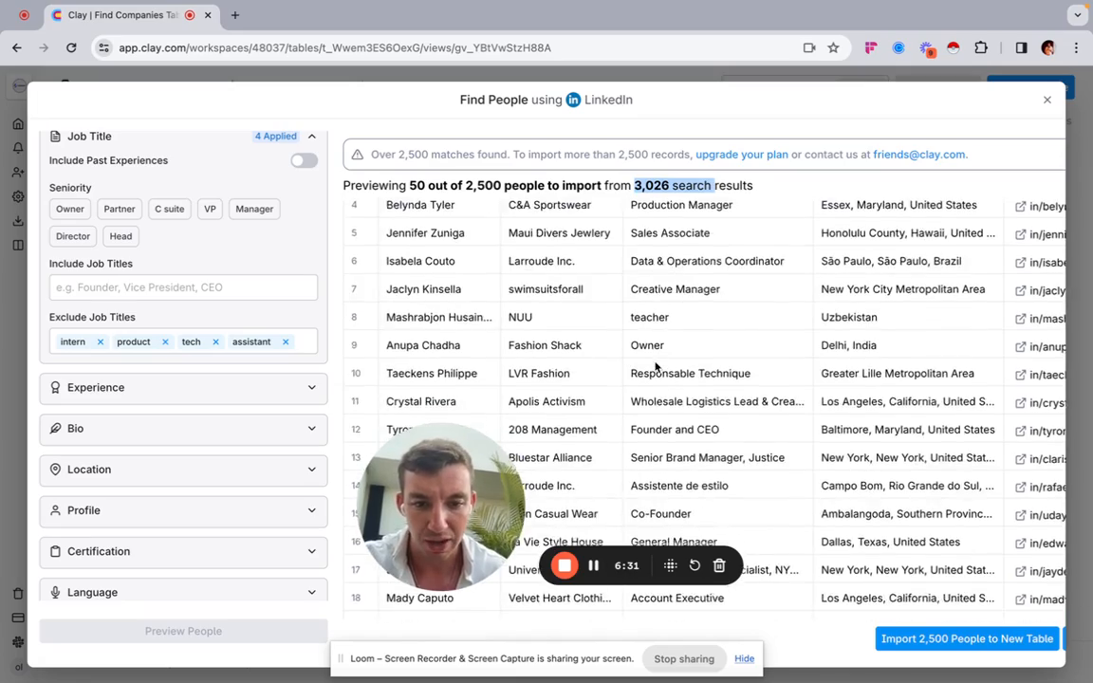
{"action": "scroll", "coordinate": [654, 366], "scroll_direction": "down", "scroll_amount": 10}
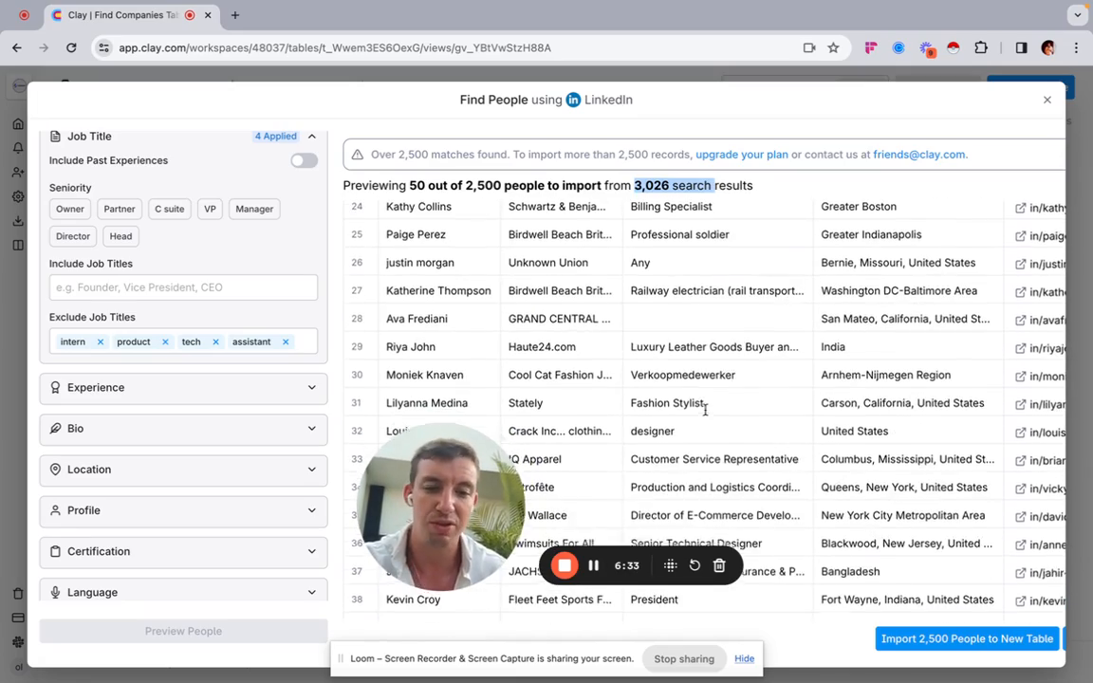
{"action": "scroll", "coordinate": [705, 410], "scroll_direction": "down", "scroll_amount": 3}
{"action": "scroll", "coordinate": [705, 409], "scroll_direction": "up", "scroll_amount": 1}
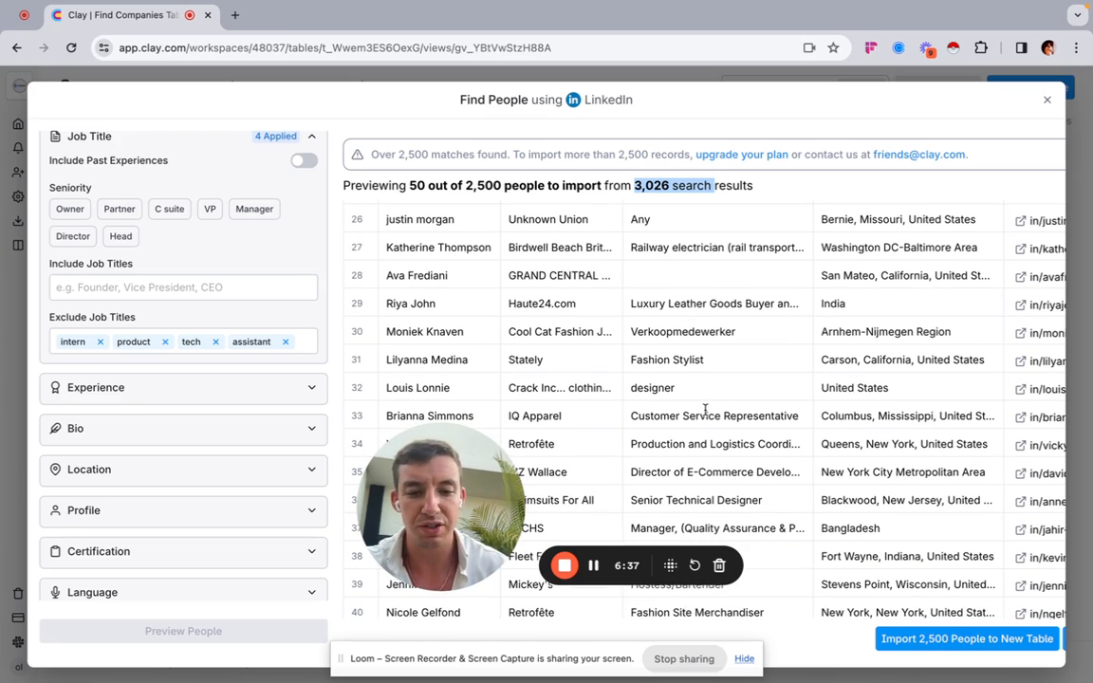
{"action": "scroll", "coordinate": [705, 410], "scroll_direction": "down", "scroll_amount": 3}
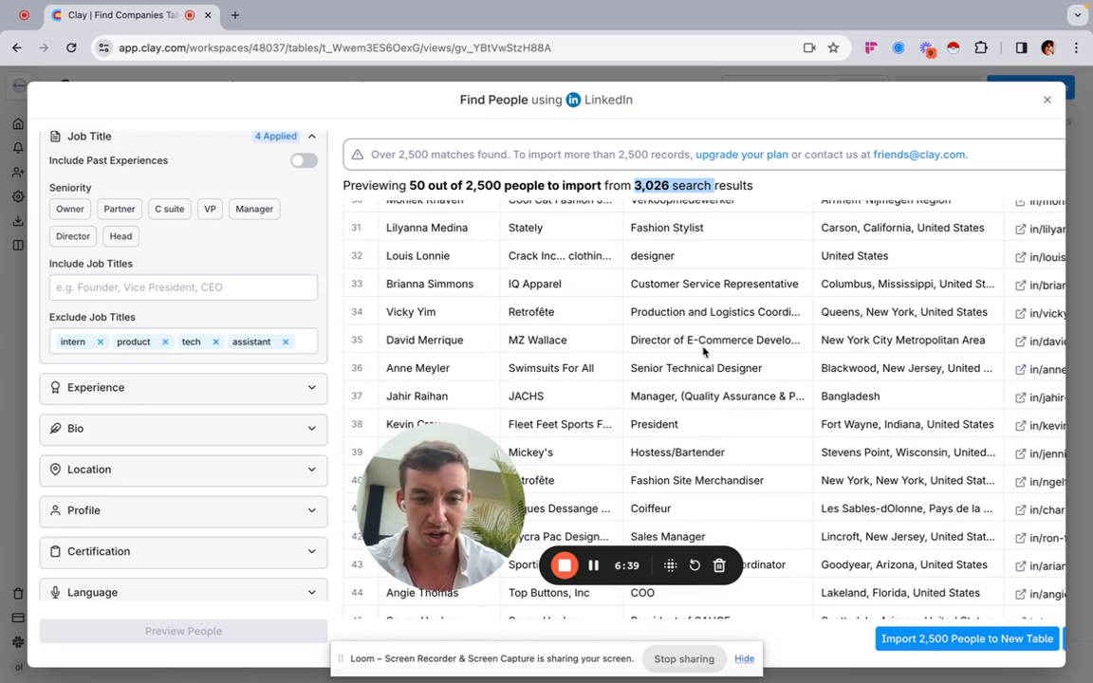
{"action": "scroll", "coordinate": [693, 352], "scroll_direction": "down", "scroll_amount": 3}
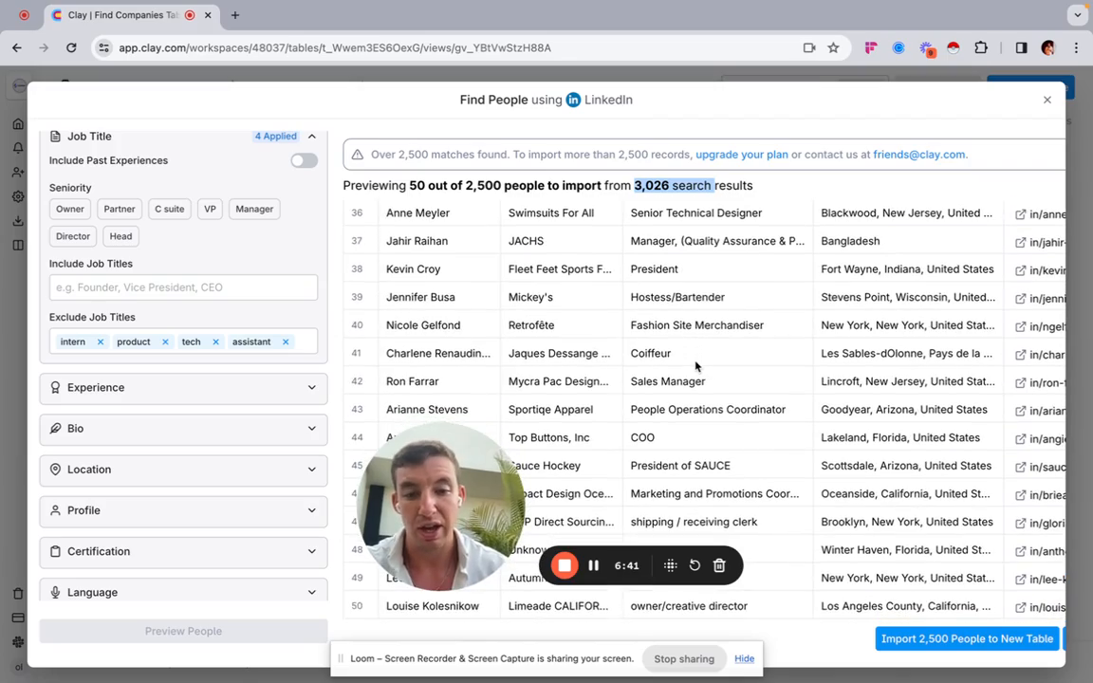
Import the 2,500 people found into a new table and close the import source details.
{"action": "scroll", "coordinate": [695, 361], "scroll_direction": "up", "scroll_amount": 8}
{"action": "scroll", "coordinate": [696, 365], "scroll_direction": "up", "scroll_amount": 5}
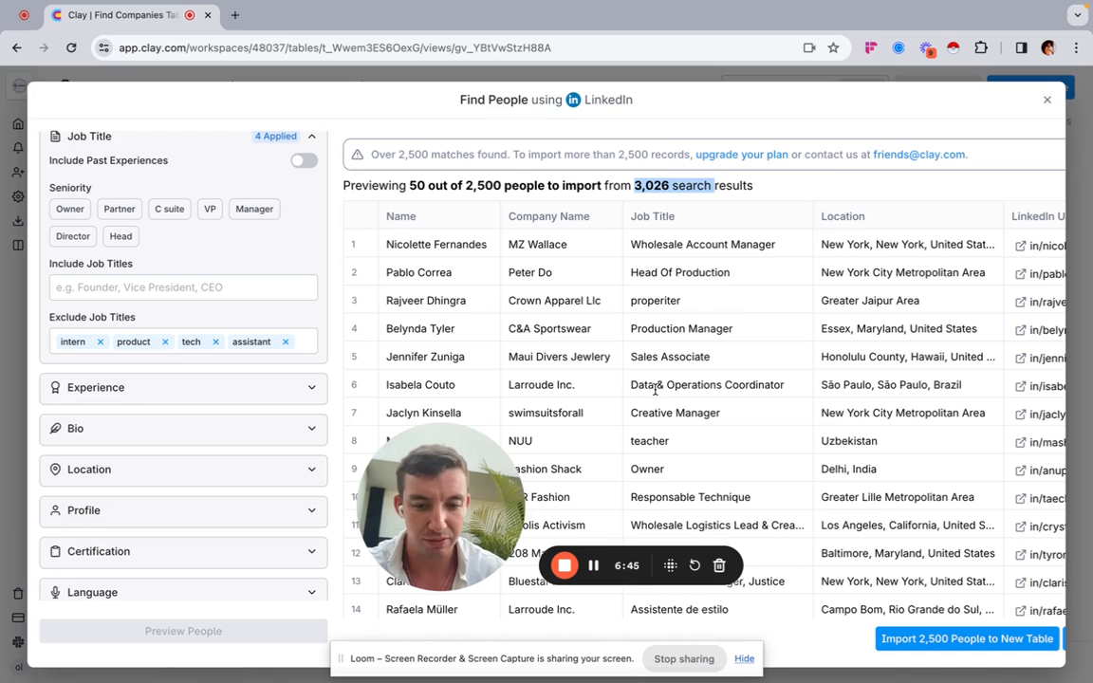
{"action": "left_click_drag", "start_coordinate": [450, 489], "coordinate": [151, 504]}
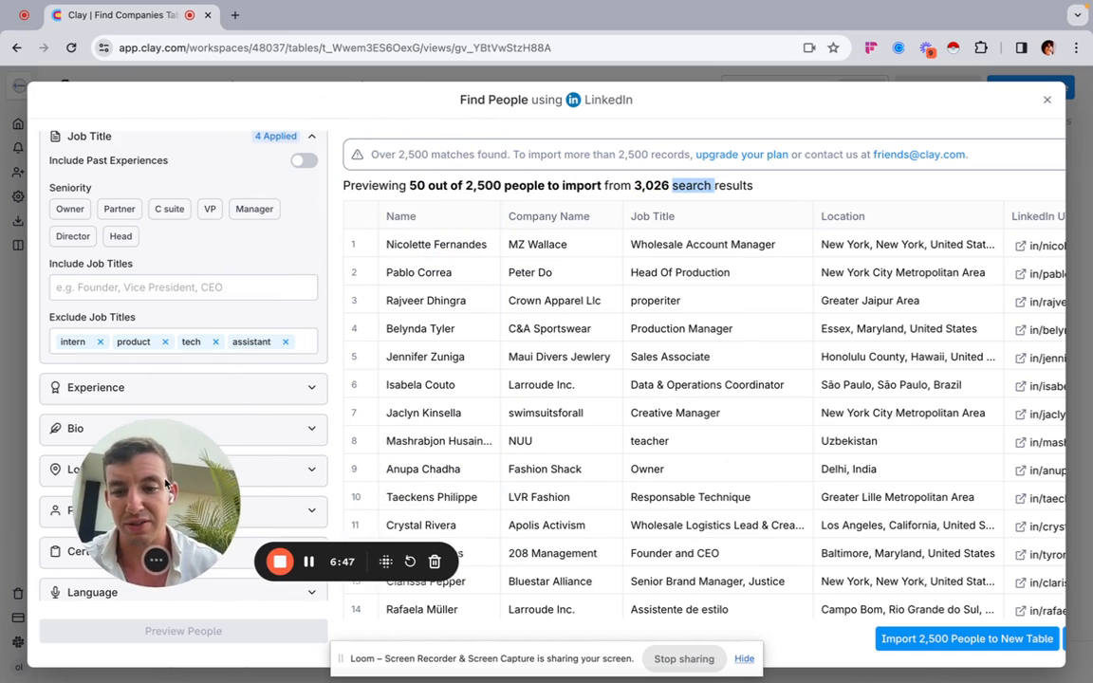
{"action": "left_click", "coordinate": [965, 639]}
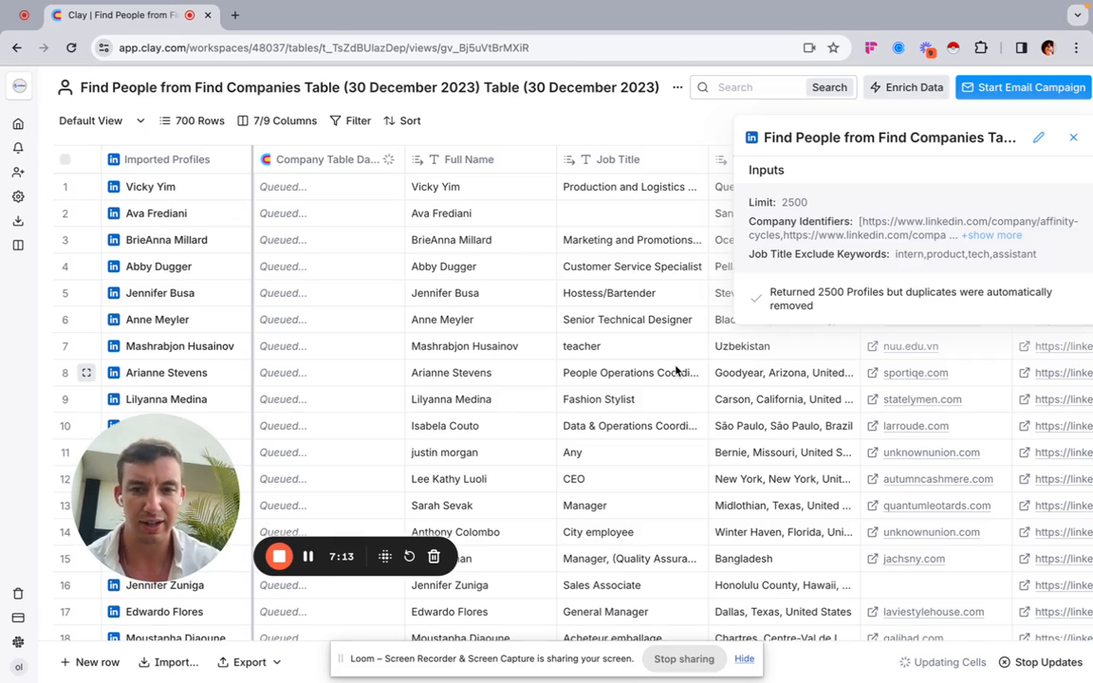
{"action": "left_click", "coordinate": [1073, 137]}
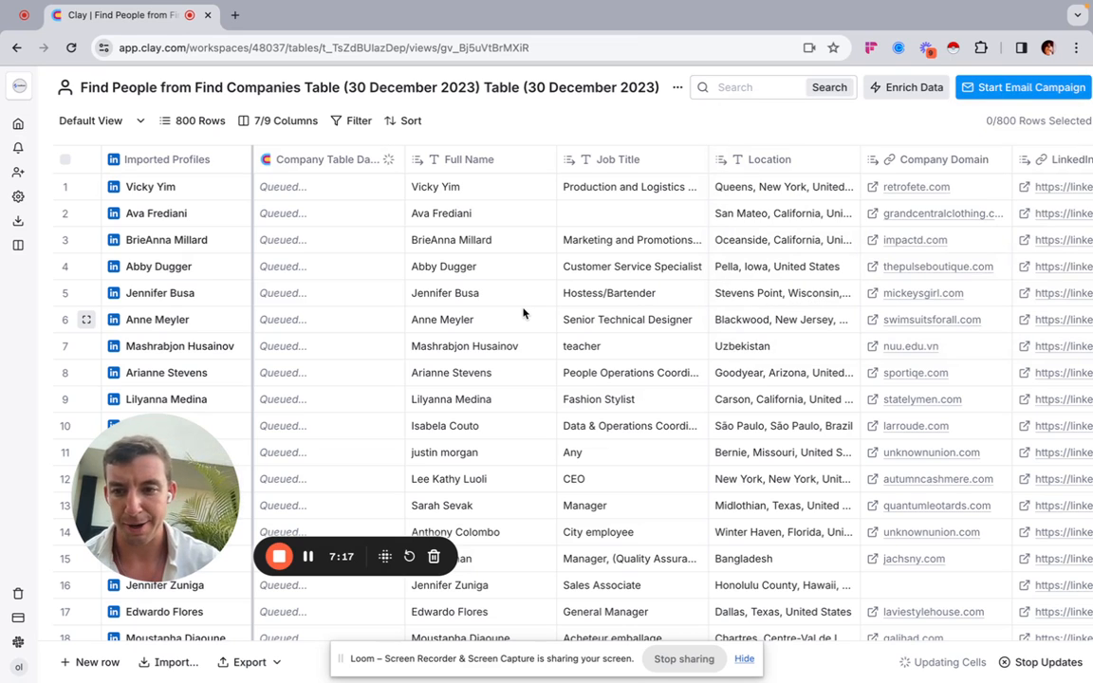
Start a Work Email enrichment for the imported people, using the waterfall of multiple providers.
{"action": "scroll", "coordinate": [524, 312], "scroll_direction": "down", "scroll_amount": 2}
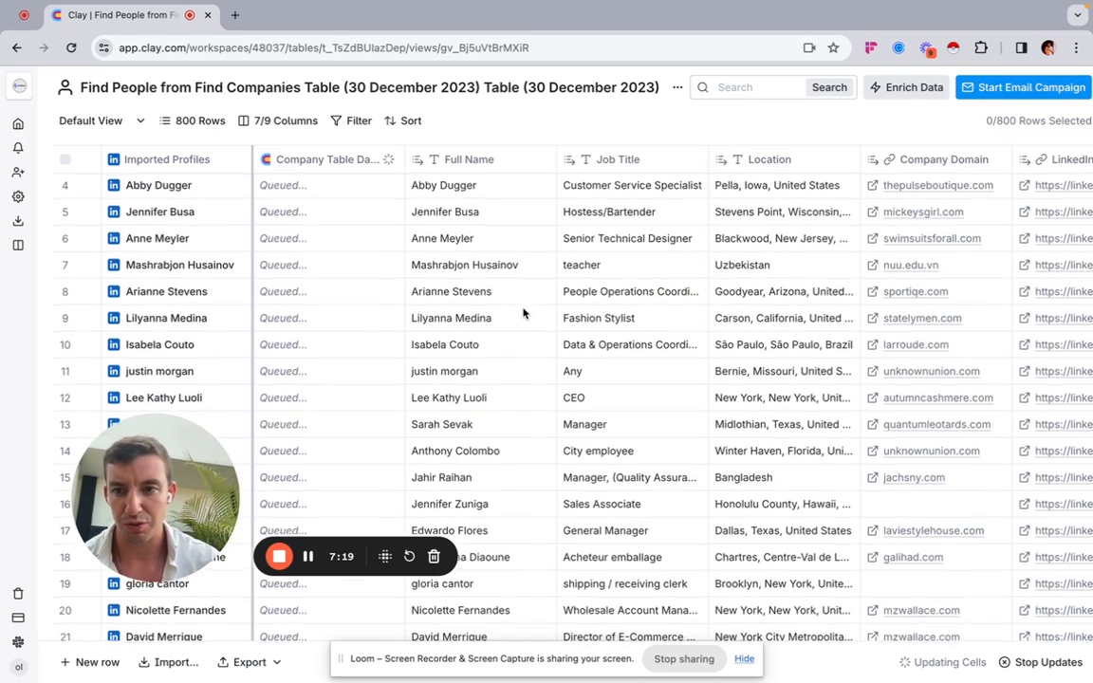
{"action": "scroll", "coordinate": [524, 312], "scroll_direction": "up", "scroll_amount": 2}
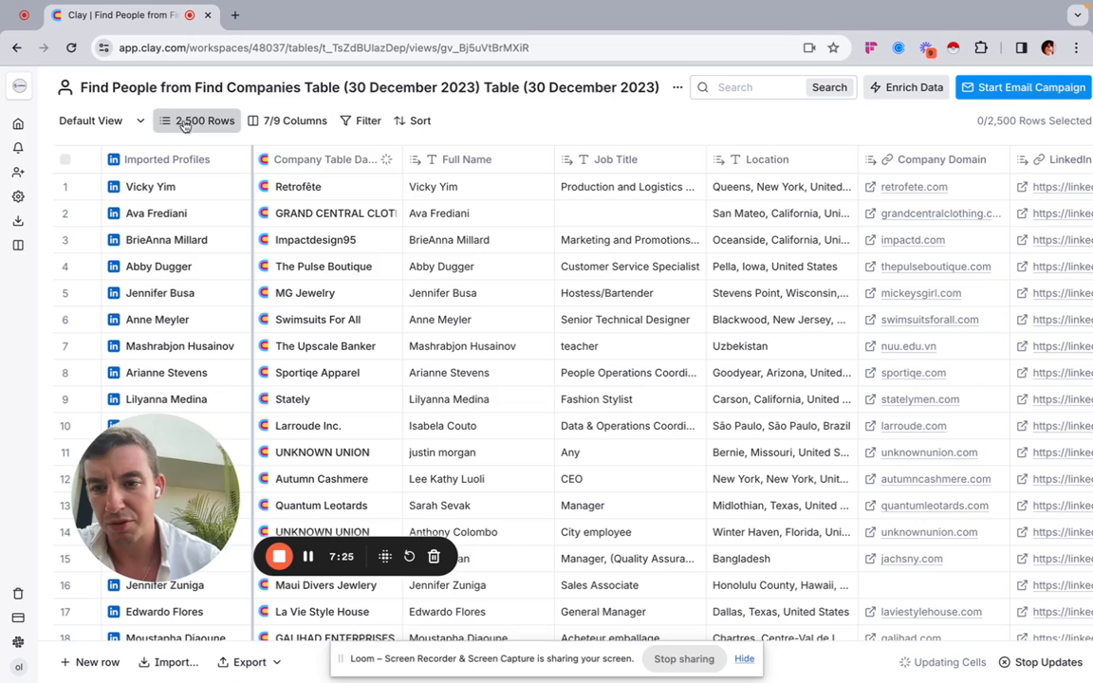
{"action": "scroll", "coordinate": [560, 284], "scroll_direction": "right", "scroll_amount": 4}
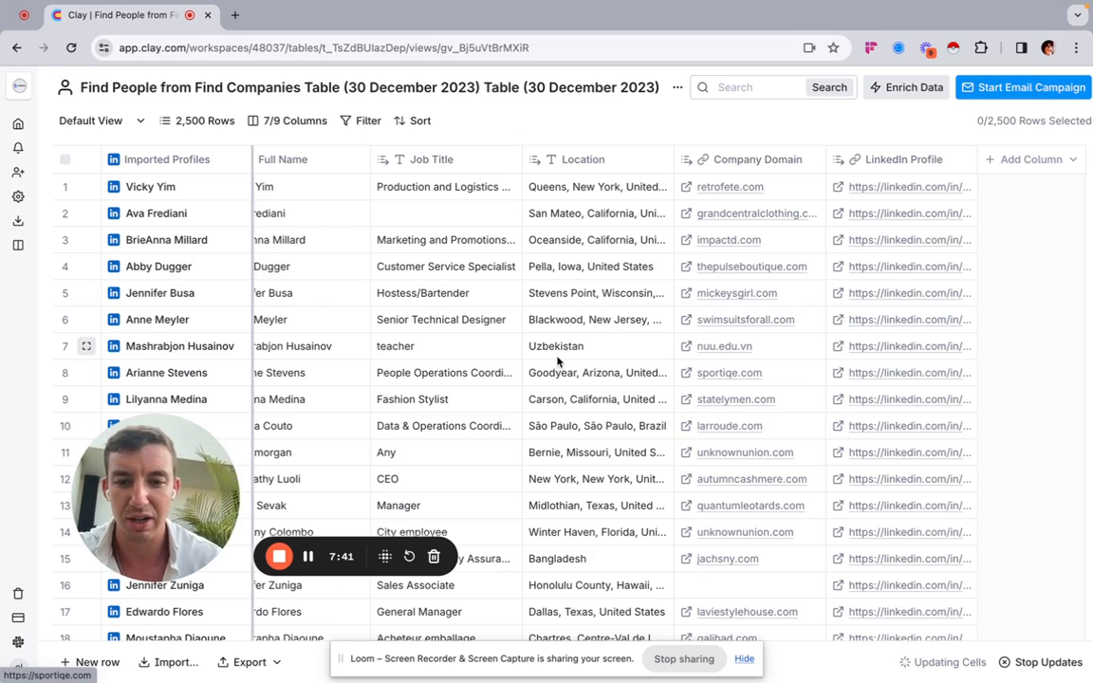
{"action": "scroll", "coordinate": [558, 361], "scroll_direction": "left", "scroll_amount": 3}
{"action": "scroll", "coordinate": [558, 361], "scroll_direction": "right", "scroll_amount": 3}
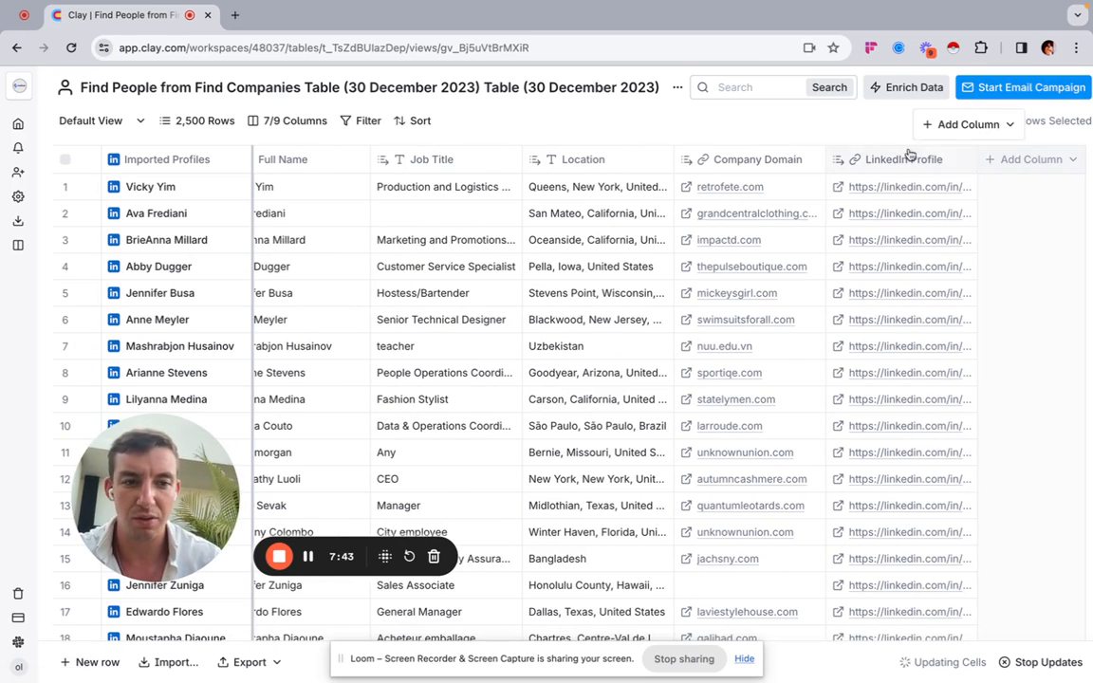
{"action": "left_click", "coordinate": [897, 89]}
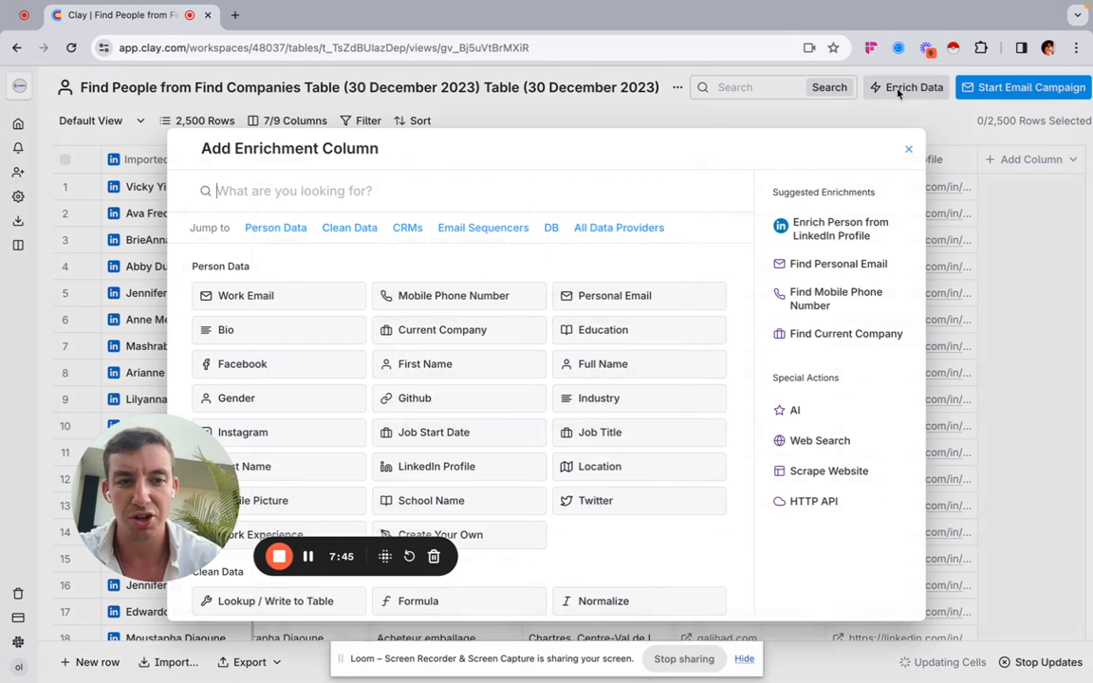
{"action": "left_click", "coordinate": [271, 300]}
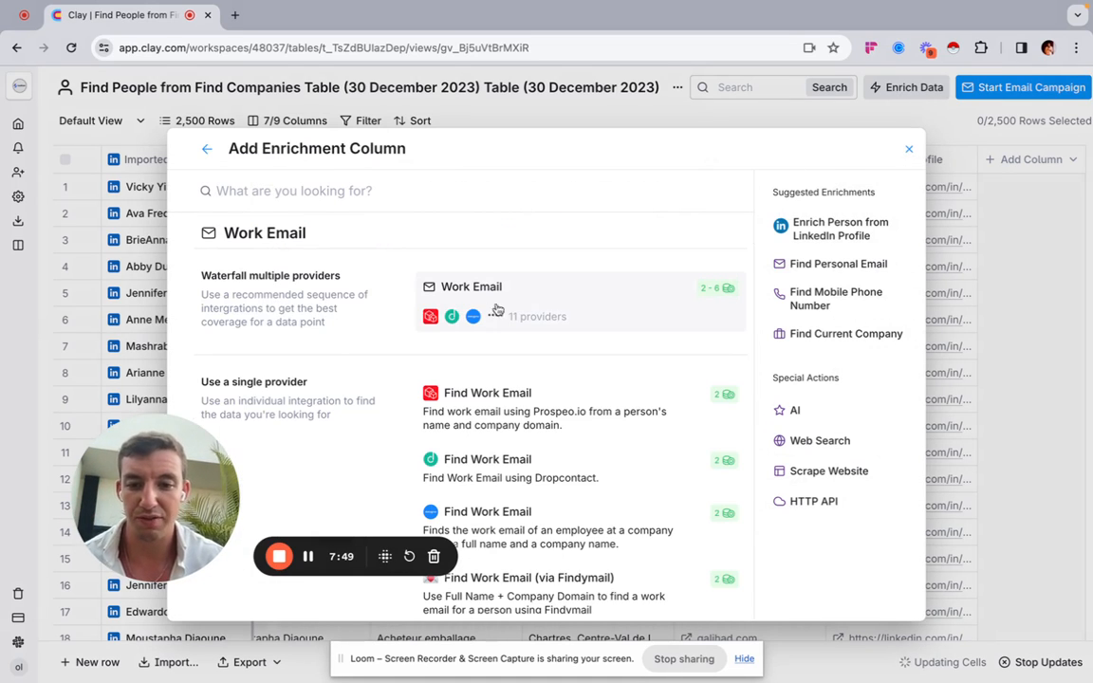
{"action": "left_click", "coordinate": [526, 310]}
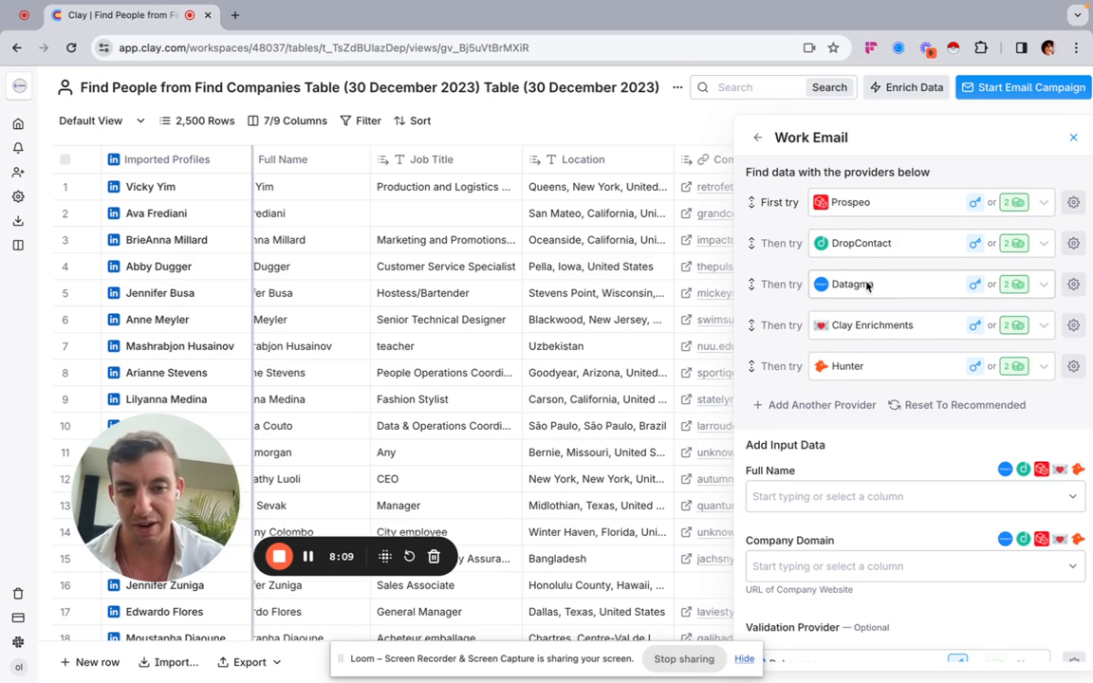
Map the Full Name and Company Domain columns to the matching inputs of the Work Email enrichment.
{"action": "scroll", "coordinate": [782, 339], "scroll_direction": "down", "scroll_amount": 3}
{"action": "left_click", "coordinate": [784, 319]}
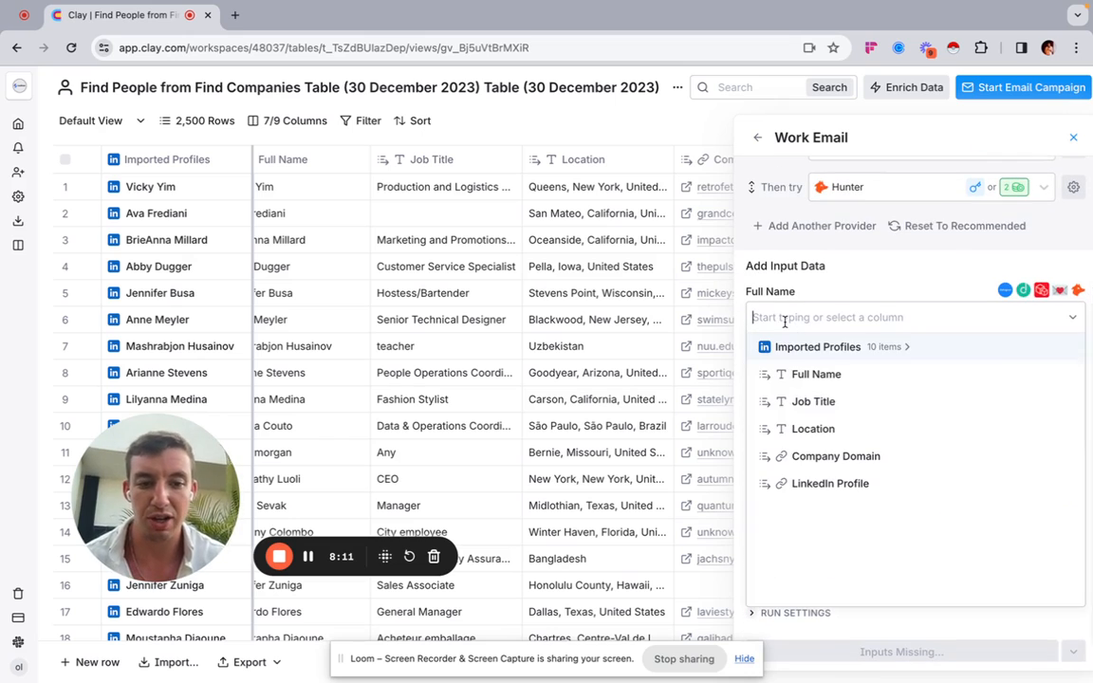
{"action": "left_click", "coordinate": [824, 374]}
{"action": "left_click", "coordinate": [759, 387]}
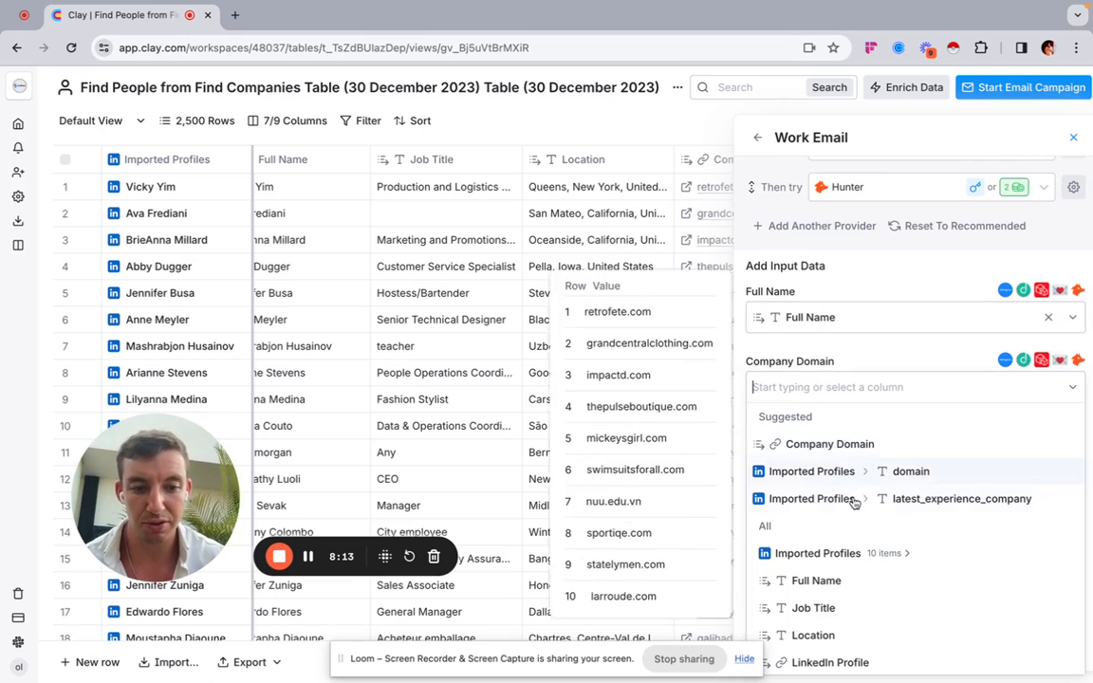
{"action": "left_click", "coordinate": [847, 444]}
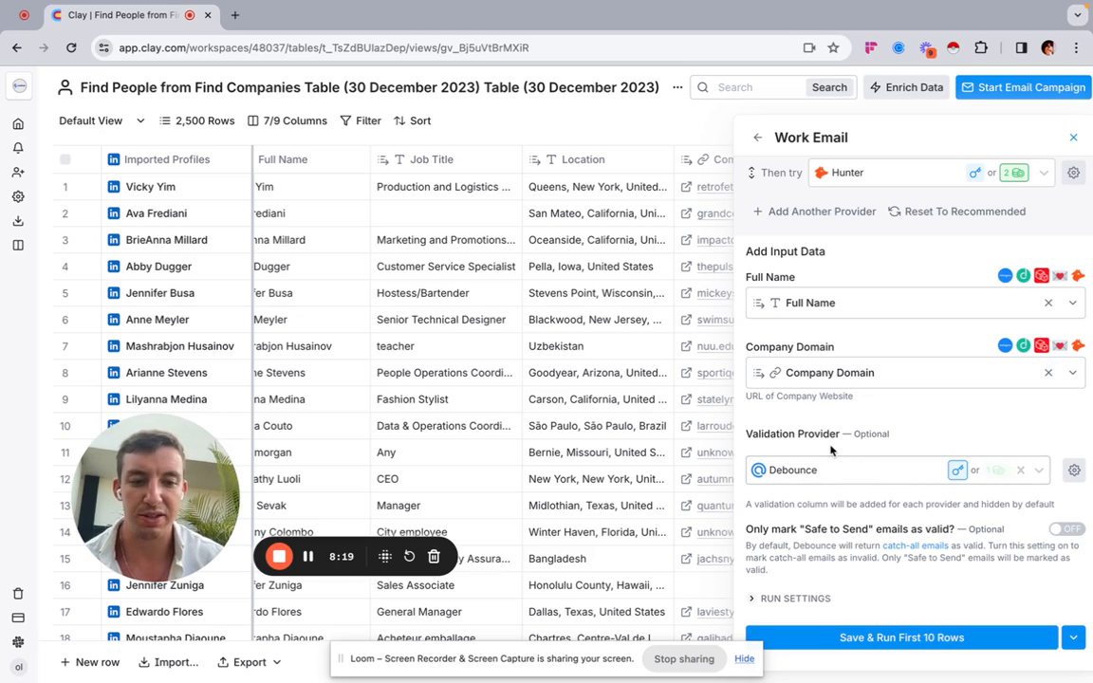
Review the provider order and Debounce validation, and save the Work Email enrichment, running it on the first 10 rows.
{"action": "scroll", "coordinate": [831, 451], "scroll_direction": "up", "scroll_amount": 4}
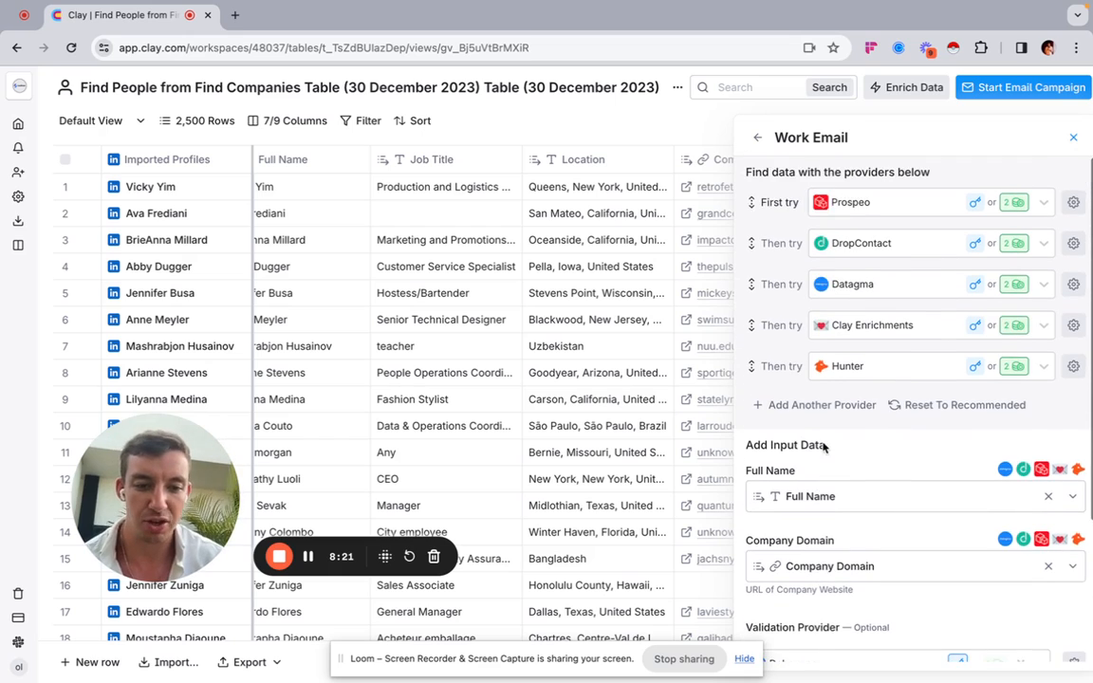
{"action": "scroll", "coordinate": [825, 447], "scroll_direction": "down", "scroll_amount": 4}
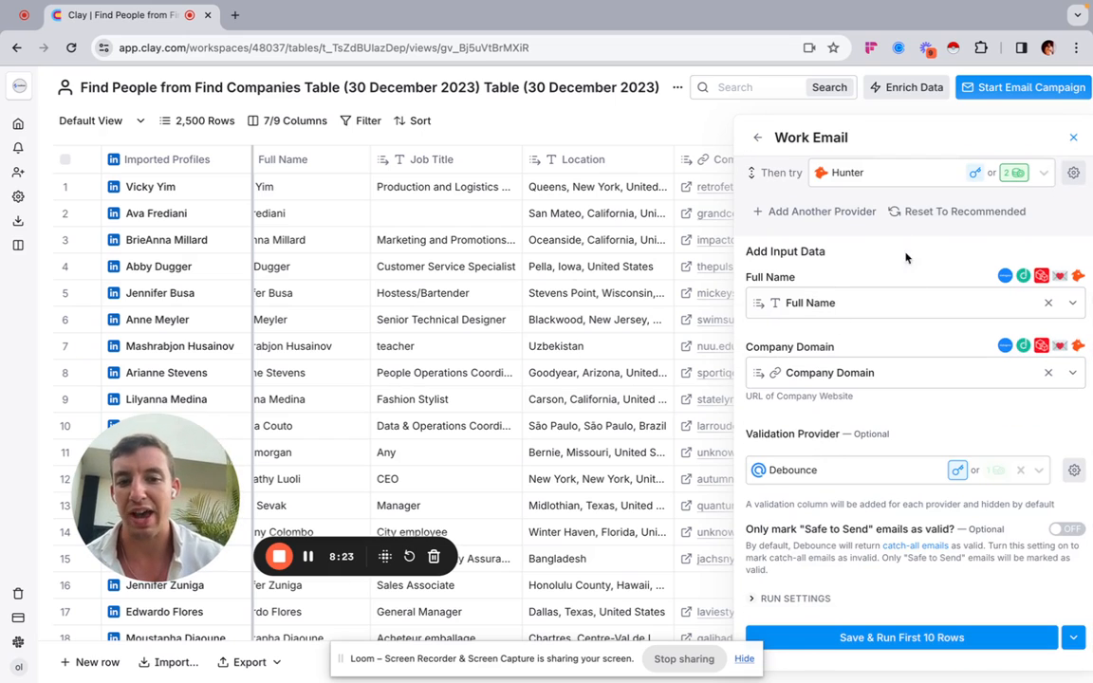
{"action": "mouse_move", "coordinate": [772, 310]}
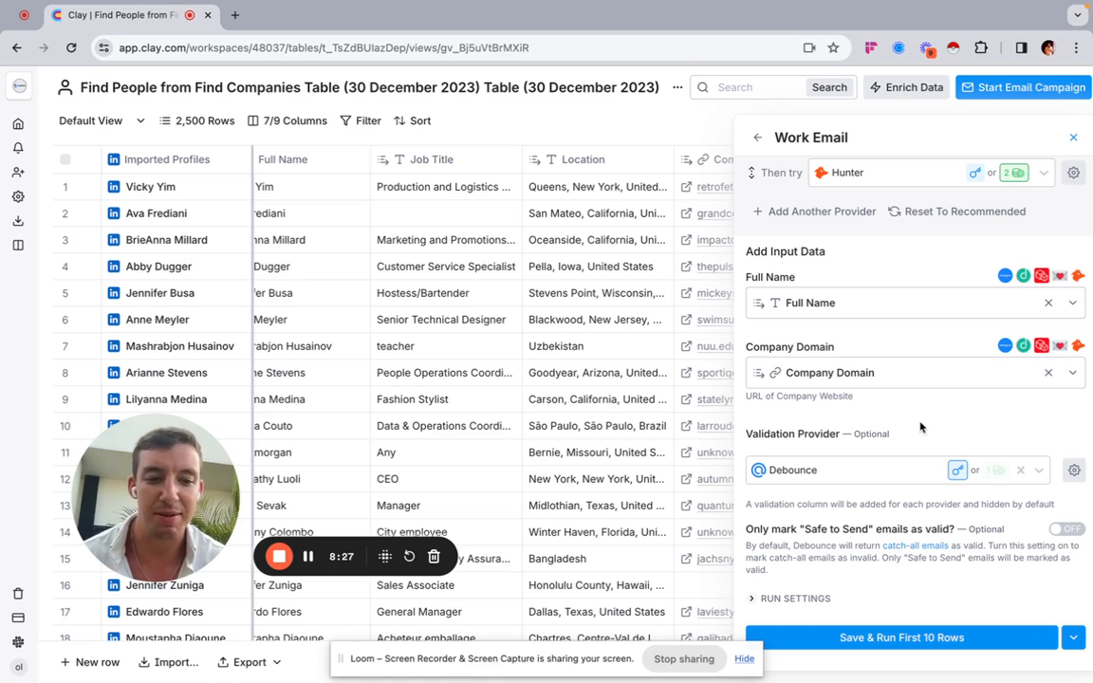
{"action": "left_click", "coordinate": [911, 638]}
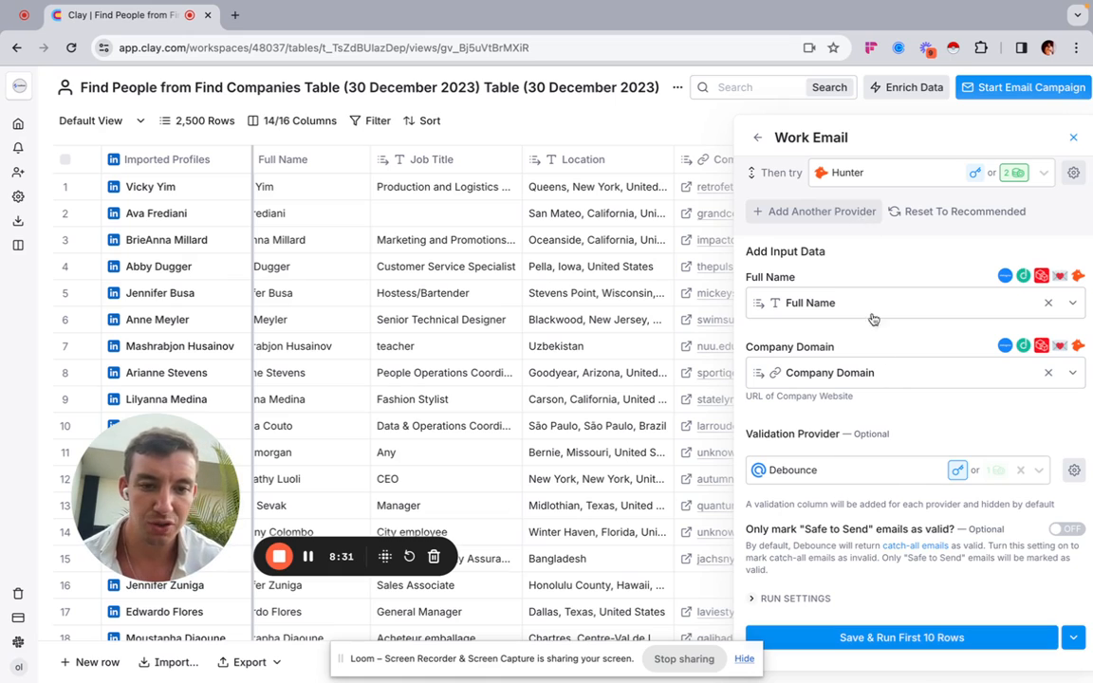
Examine the work email results of each provider column and the Validated Work Email column for the first 10 people.
{"action": "scroll", "coordinate": [764, 316], "scroll_direction": "right", "scroll_amount": 1}
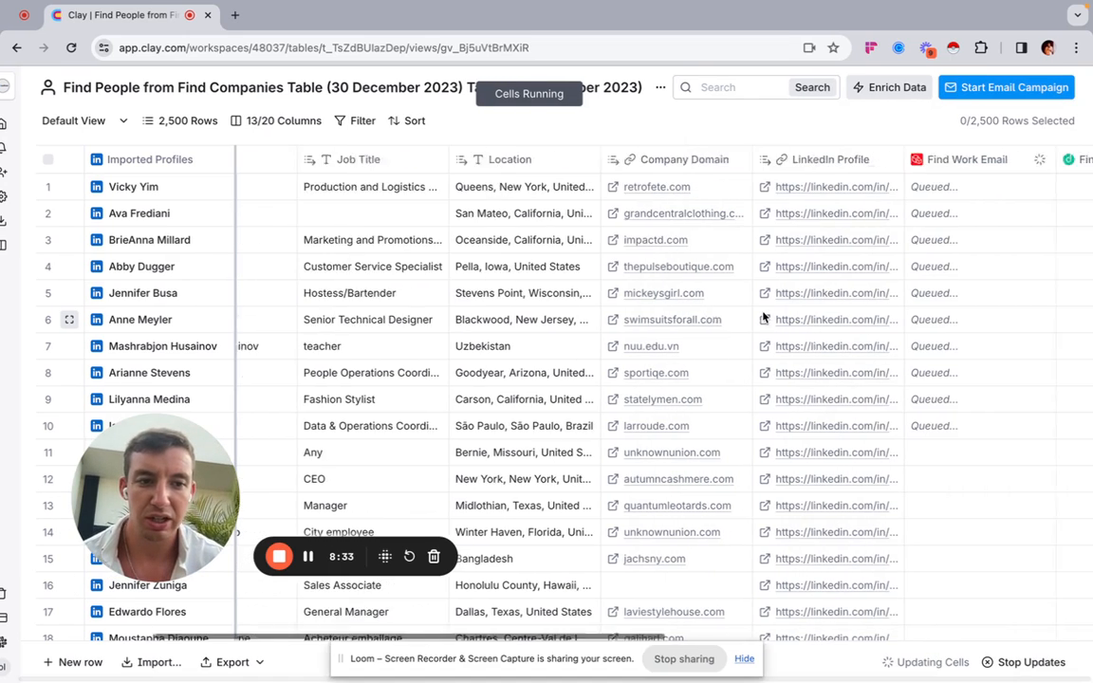
{"action": "scroll", "coordinate": [763, 315], "scroll_direction": "right", "scroll_amount": 5}
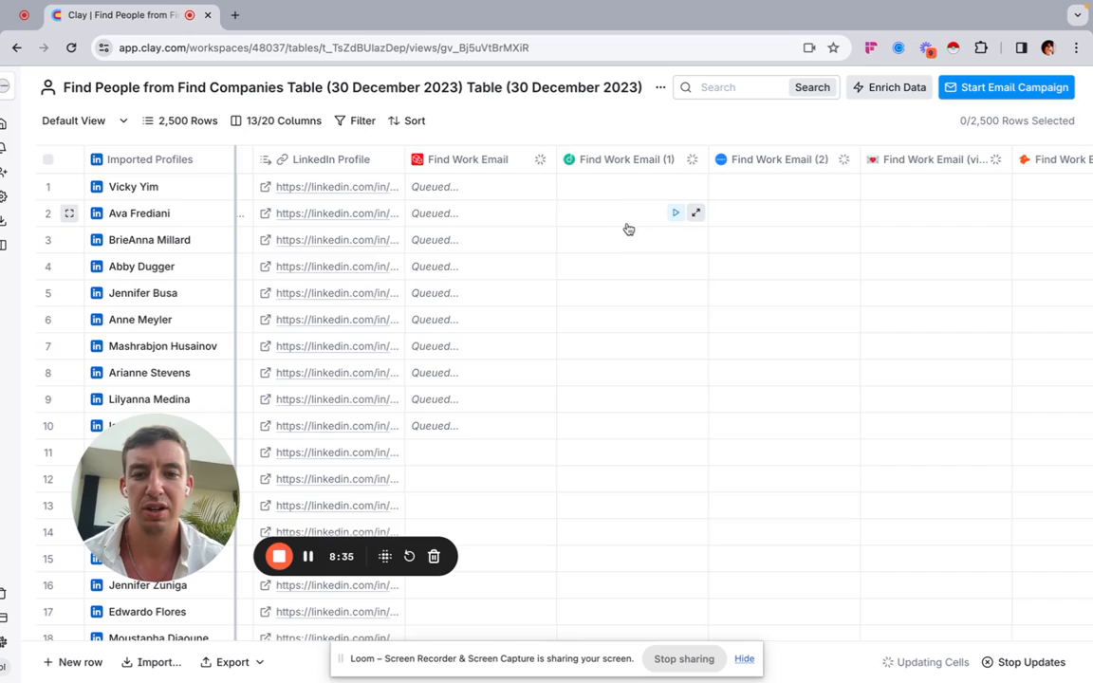
{"action": "scroll", "coordinate": [626, 230], "scroll_direction": "right", "scroll_amount": 3}
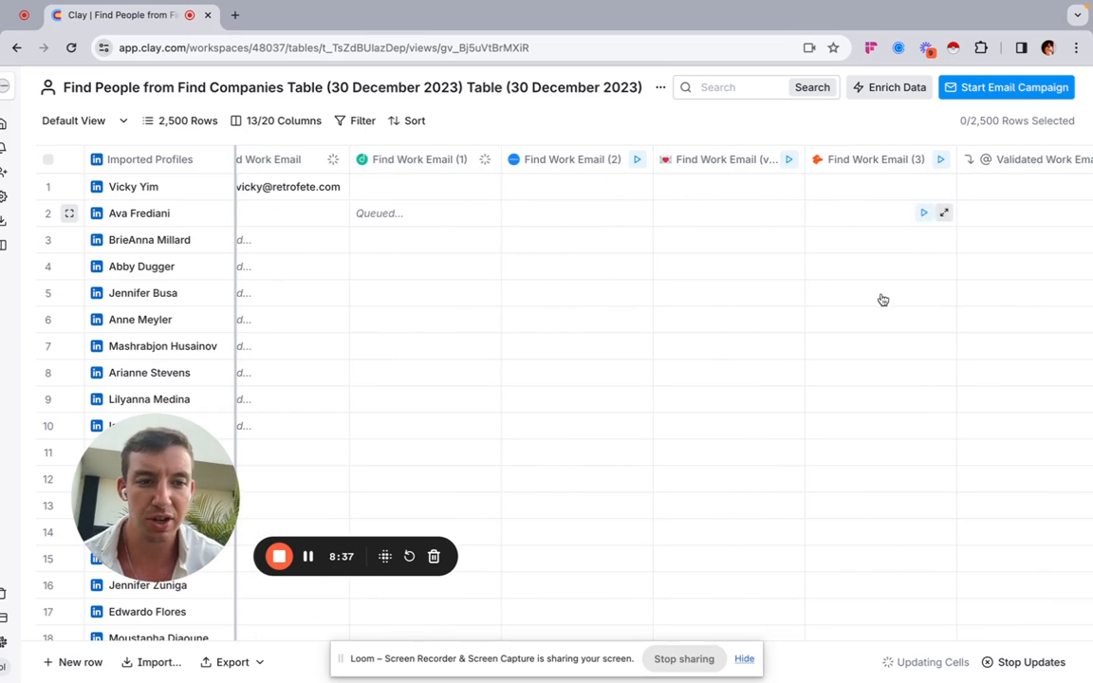
{"action": "scroll", "coordinate": [863, 313], "scroll_direction": "left", "scroll_amount": 5}
{"action": "scroll", "coordinate": [883, 256], "scroll_direction": "right", "scroll_amount": 7}
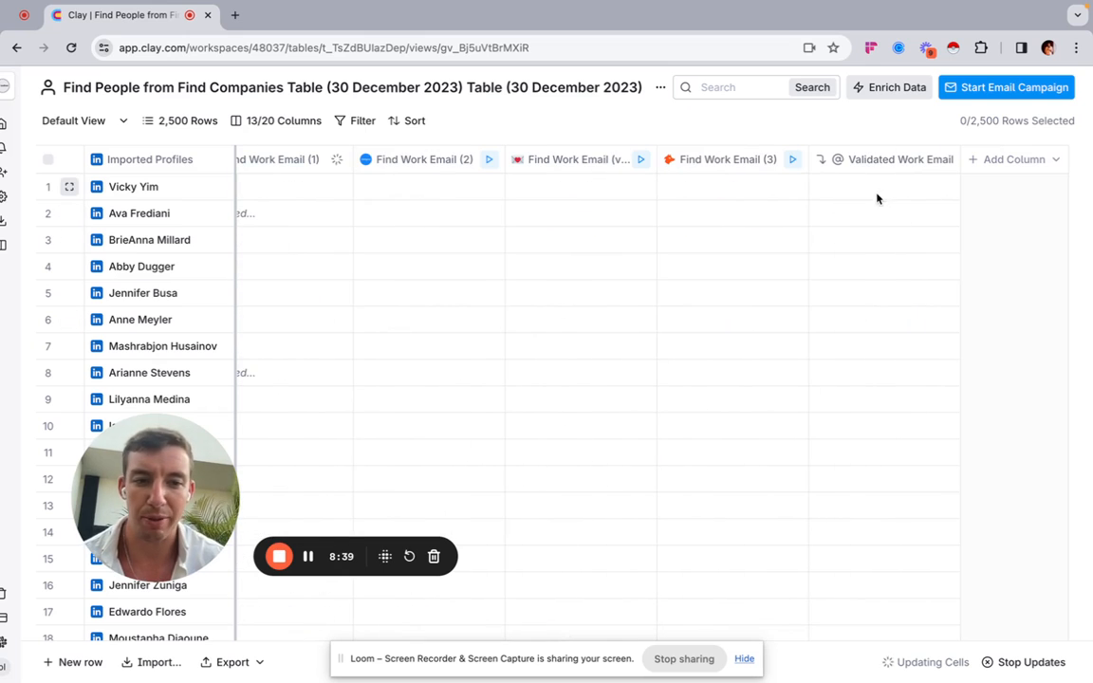
{"action": "scroll", "coordinate": [871, 275], "scroll_direction": "left", "scroll_amount": 3}
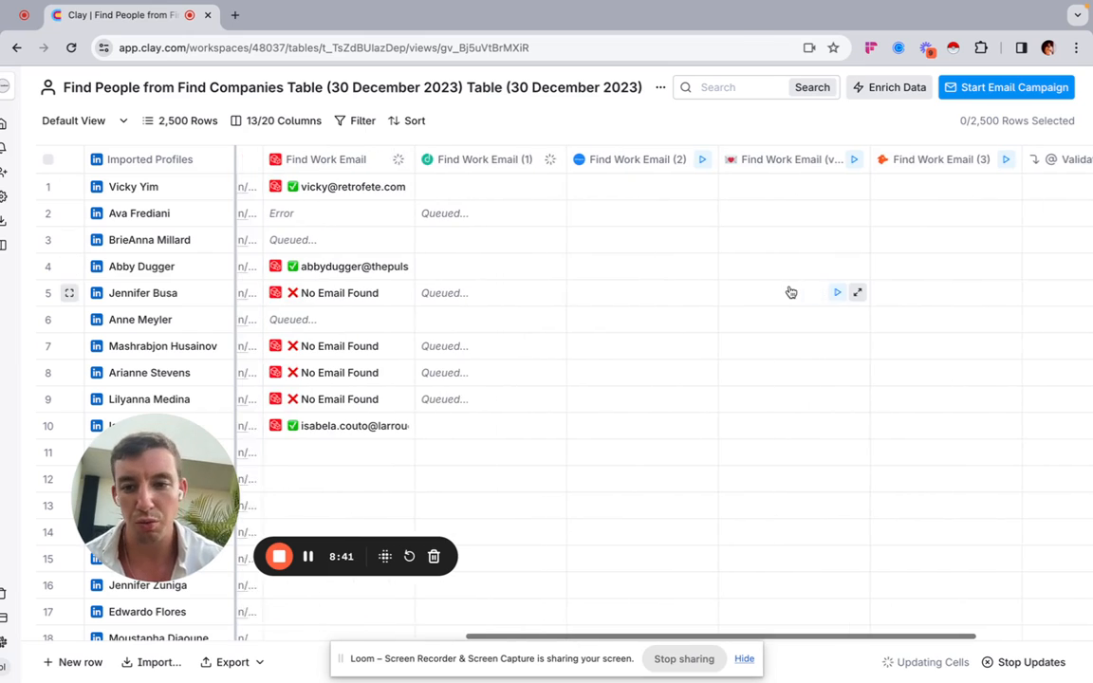
{"action": "scroll", "coordinate": [791, 292], "scroll_direction": "right", "scroll_amount": 1}
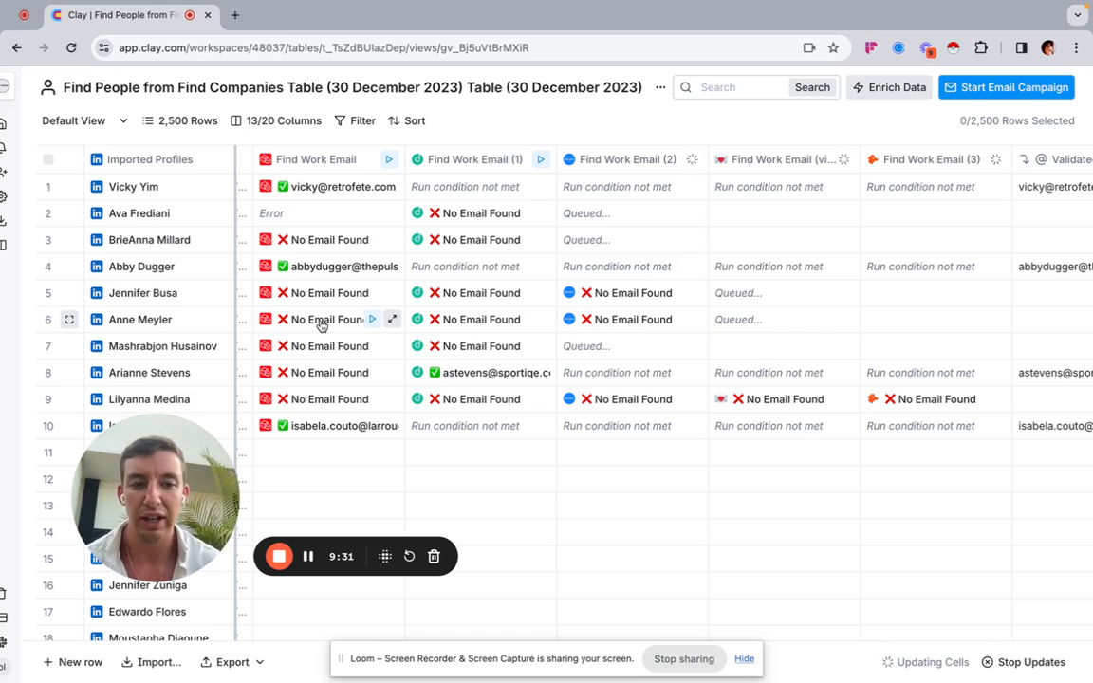
{"action": "scroll", "coordinate": [321, 326], "scroll_direction": "right", "scroll_amount": 3}
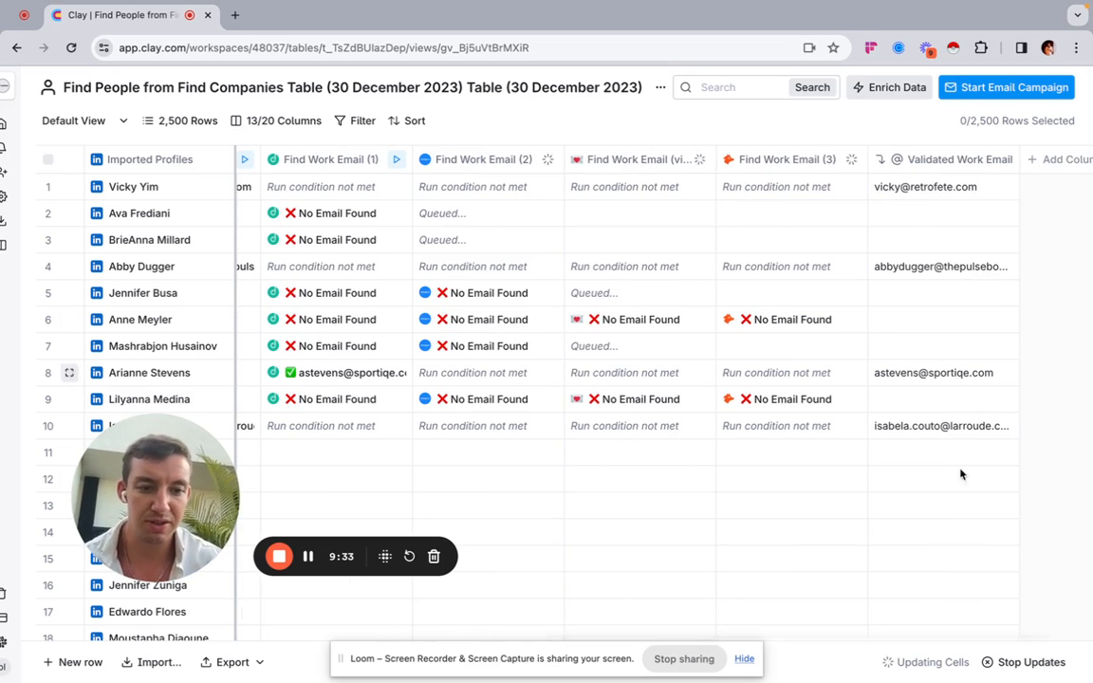
{"action": "scroll", "coordinate": [925, 515], "scroll_direction": "left", "scroll_amount": 6}
{"action": "scroll", "coordinate": [925, 515], "scroll_direction": "right", "scroll_amount": 4}
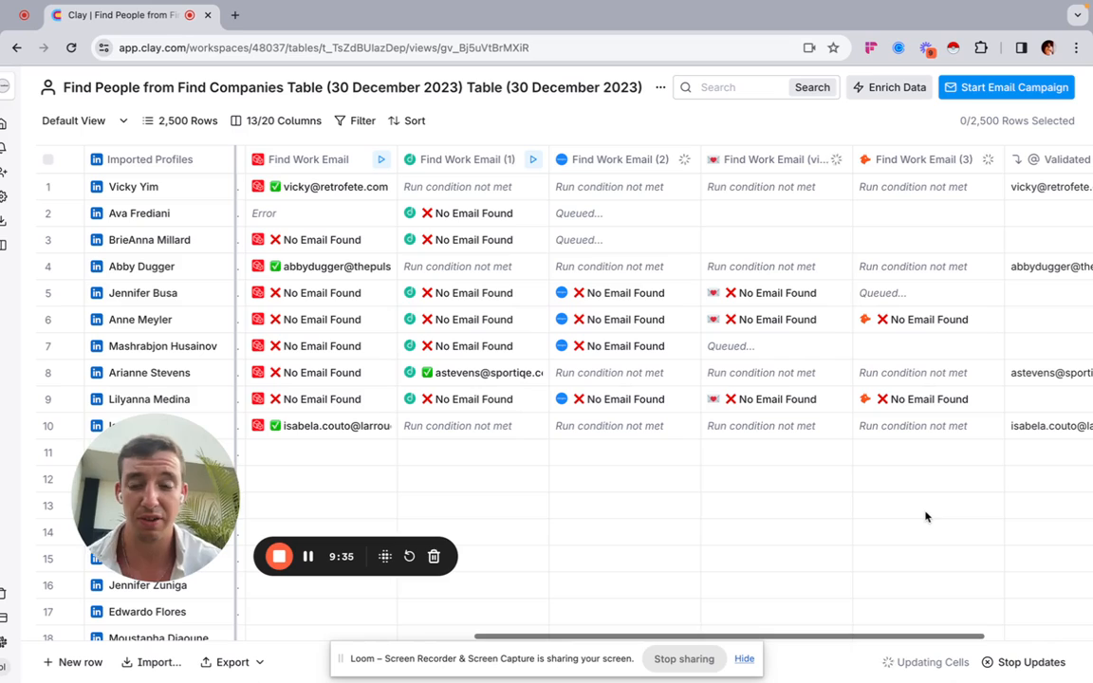